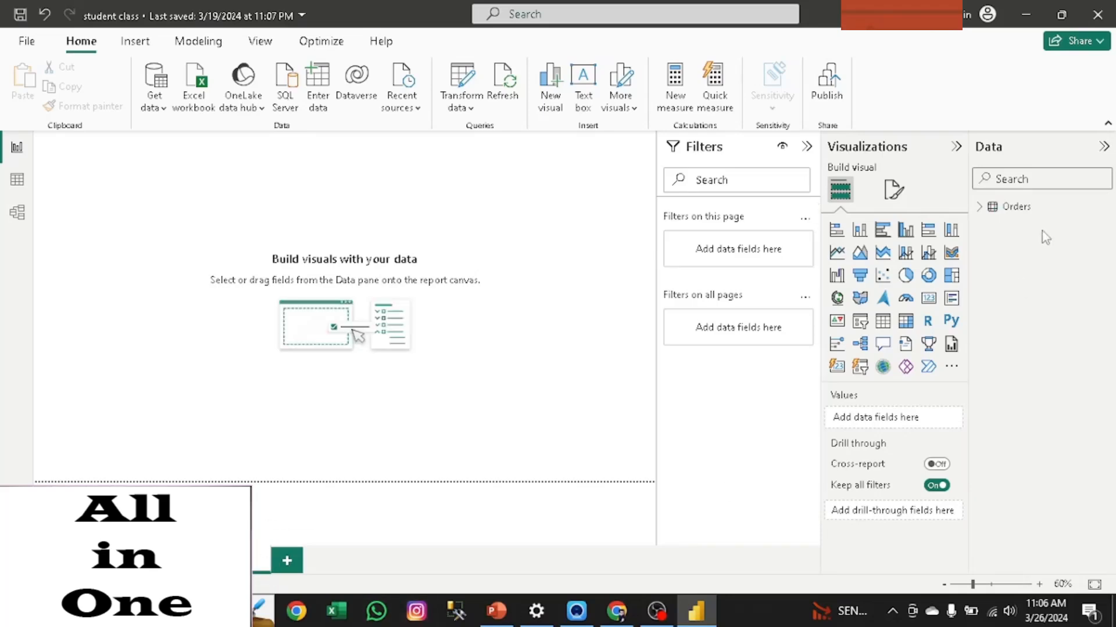
- Add a stacked bar chart of Sales by Region from the Orders table to the empty page and enlarge it
{"action": "left_click", "coordinate": [837, 230]}
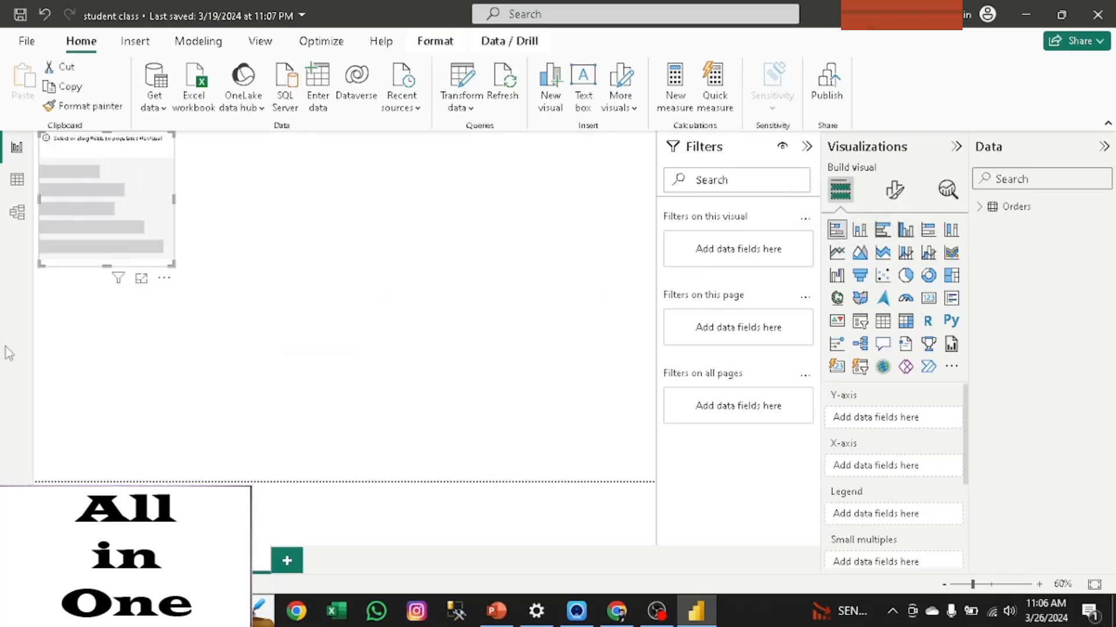
{"action": "left_click_drag", "start_coordinate": [168, 264], "coordinate": [221, 297]}
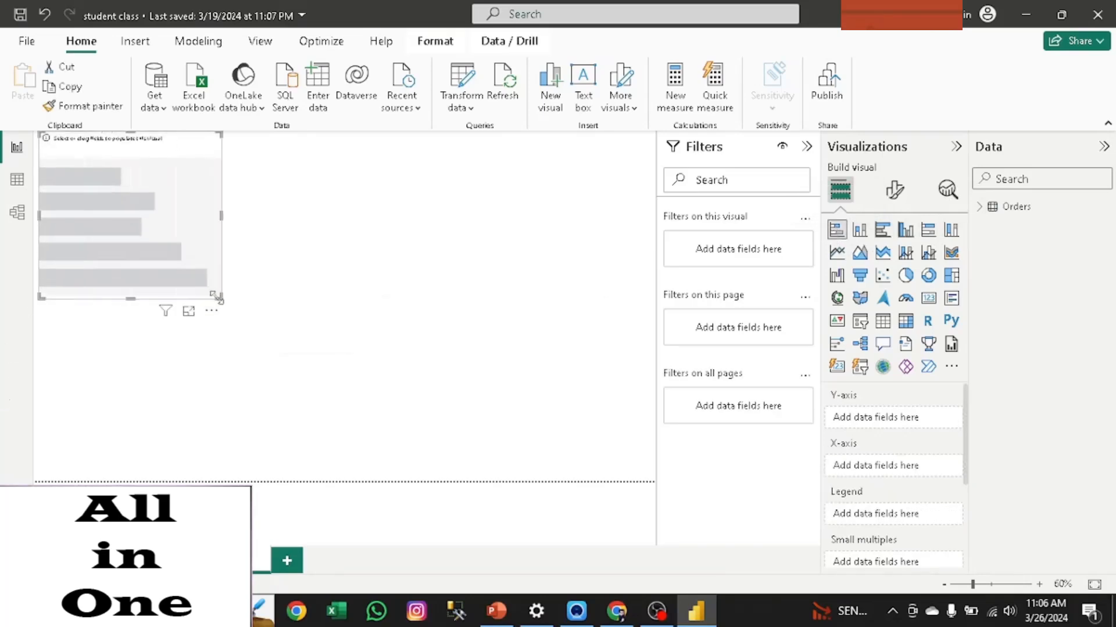
{"action": "left_click", "coordinate": [995, 208]}
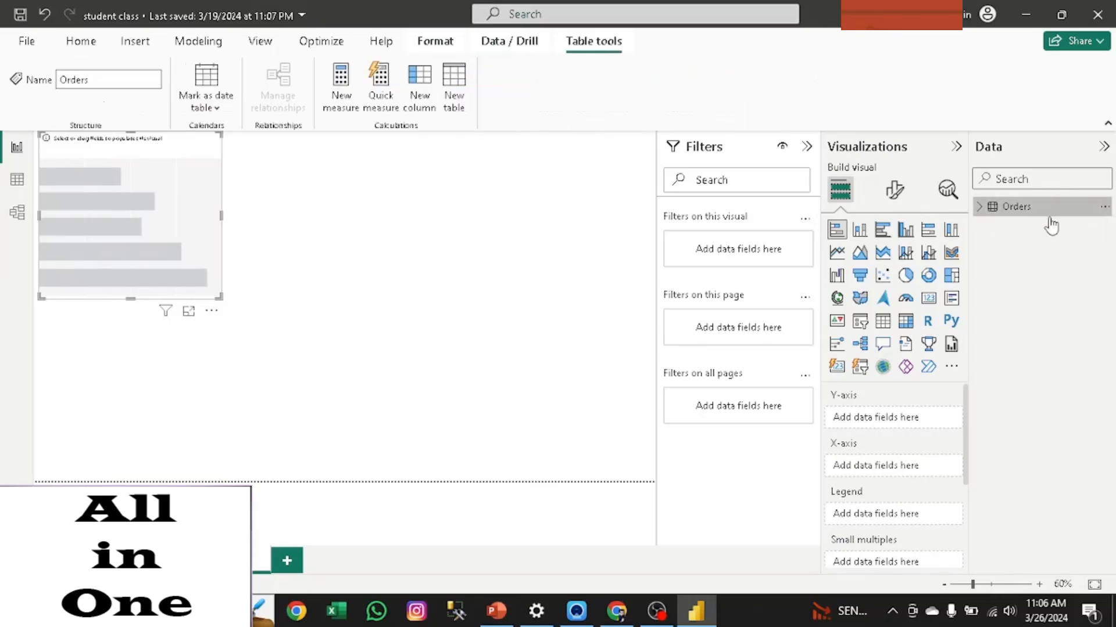
{"action": "left_click", "coordinate": [981, 208]}
{"action": "left_click_drag", "start_coordinate": [1111, 260], "coordinate": [1111, 319]}
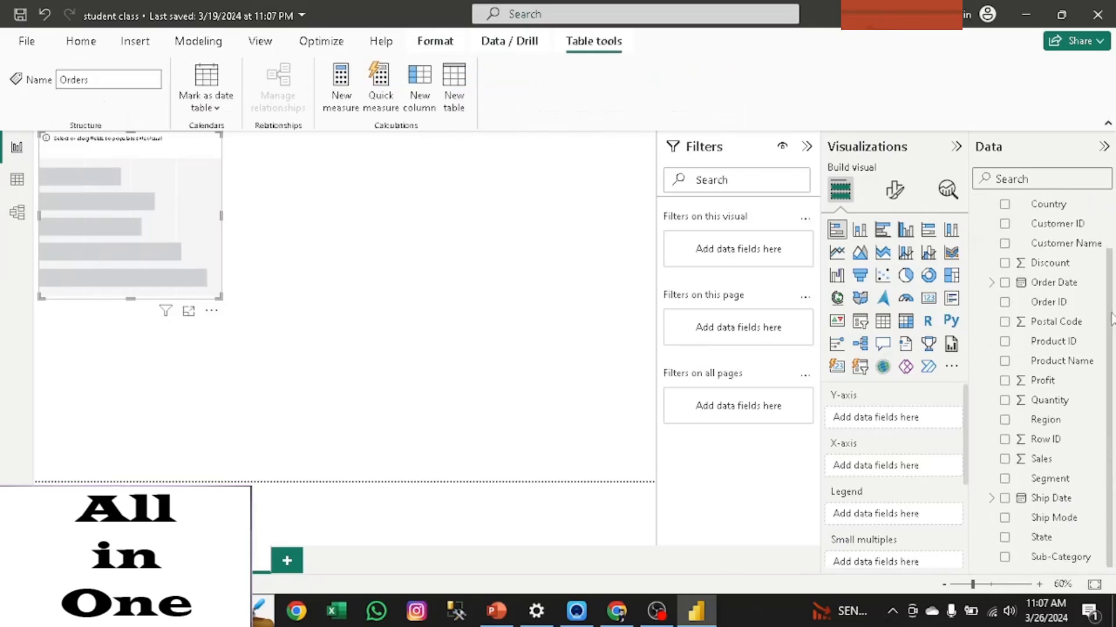
{"action": "left_click", "coordinate": [1004, 458]}
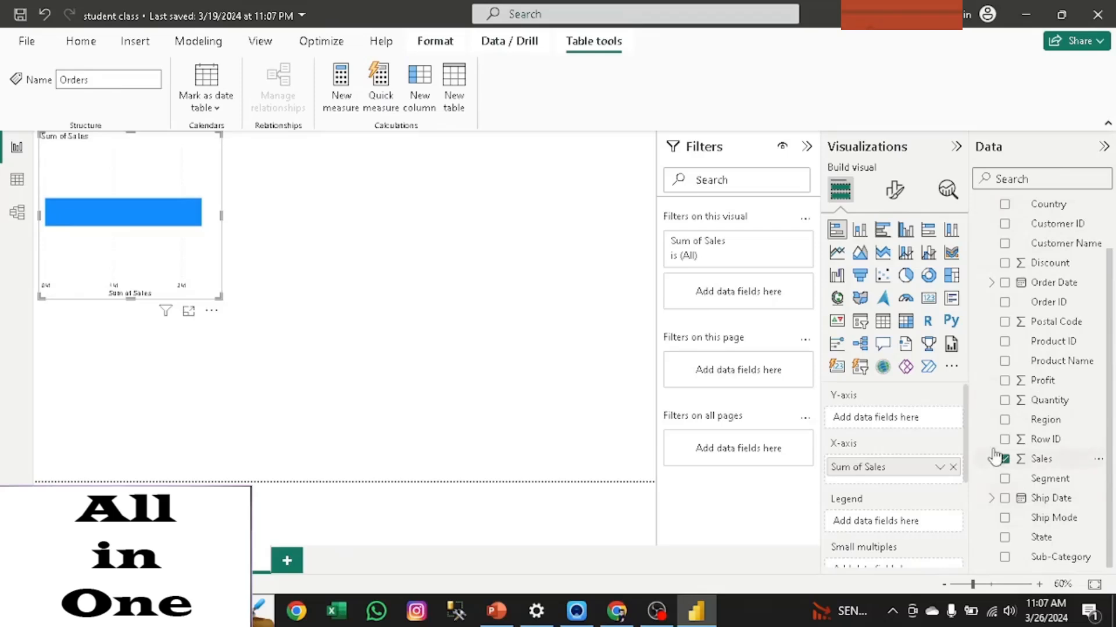
{"action": "left_click", "coordinate": [1004, 419]}
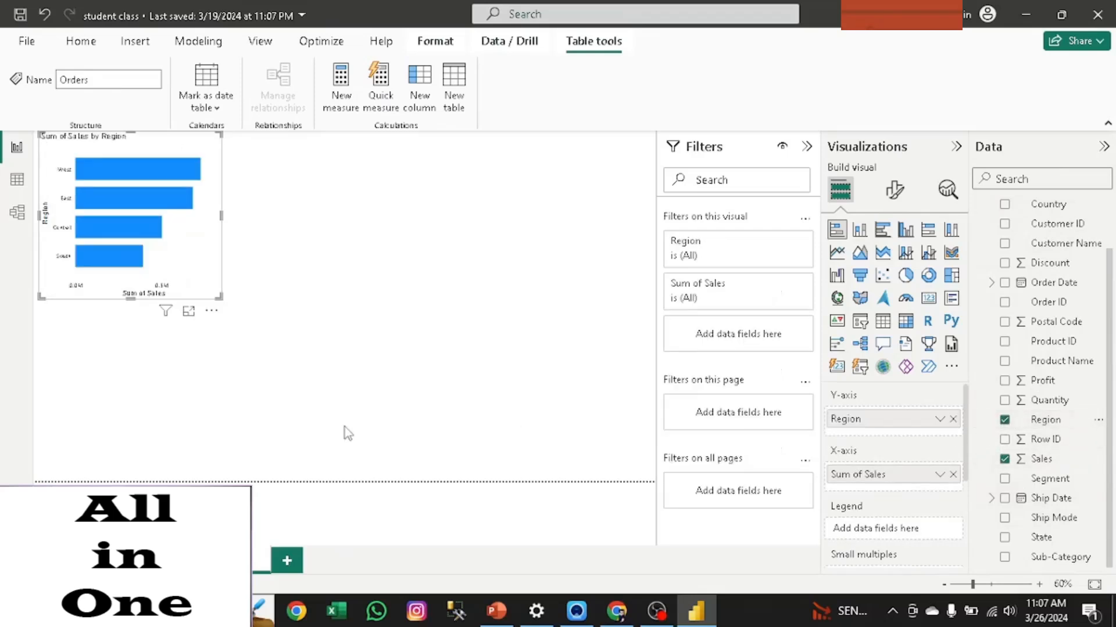
{"action": "left_click_drag", "start_coordinate": [225, 303], "coordinate": [324, 380]}
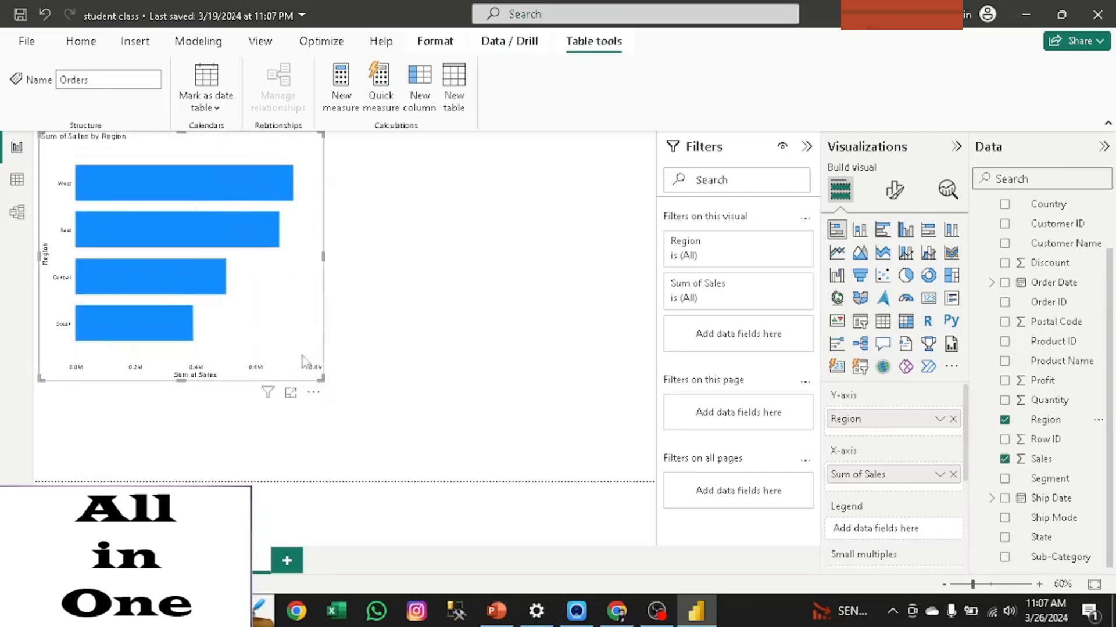
- Switch to the page with the SALE ANALYSIS chart and move that chart to the page's left edge
{"action": "left_click", "coordinate": [894, 189]}
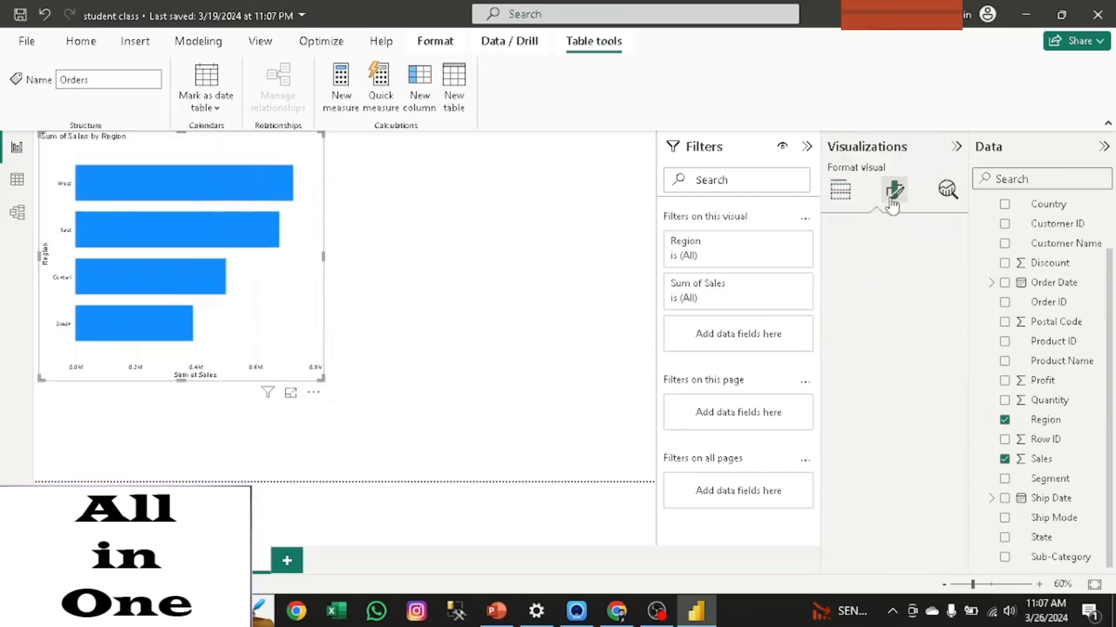
{"action": "left_click", "coordinate": [839, 190]}
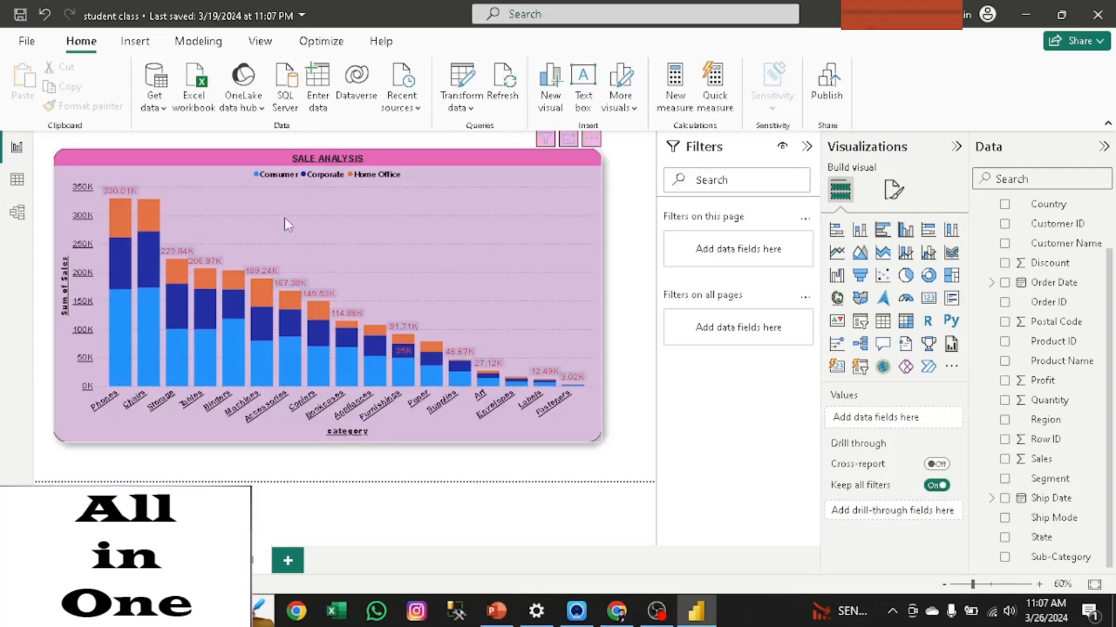
{"action": "left_click", "coordinate": [286, 224]}
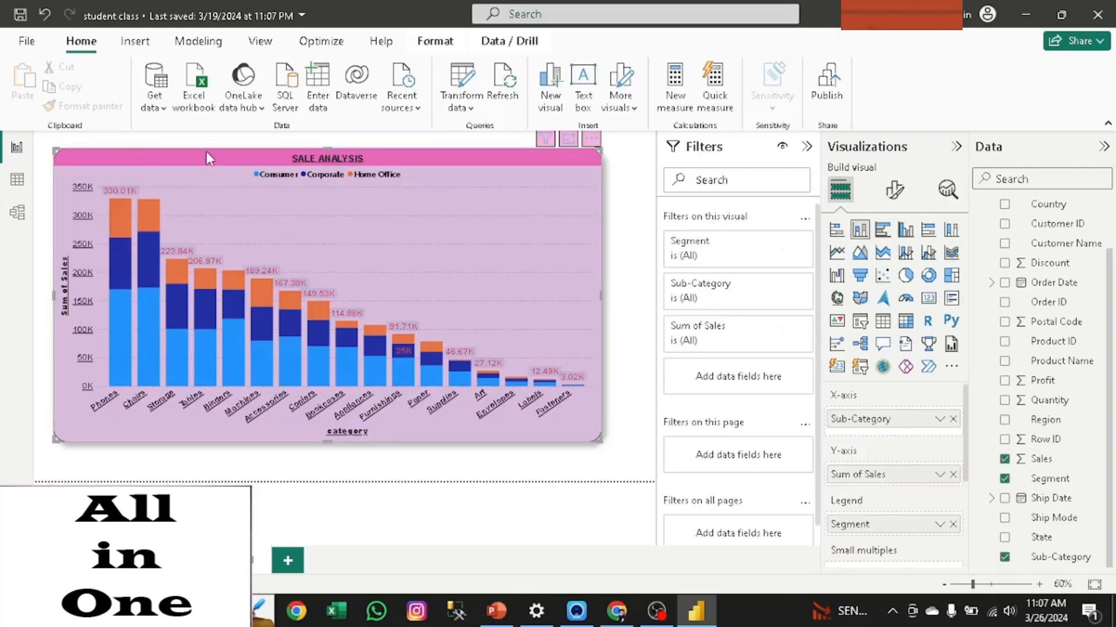
{"action": "mouse_move", "coordinate": [453, 235]}
{"action": "left_mouse_down"}
{"action": "mouse_move", "coordinate": [542, 319]}
{"action": "mouse_move", "coordinate": [459, 267]}
{"action": "mouse_move", "coordinate": [451, 231]}
{"action": "left_mouse_up"}
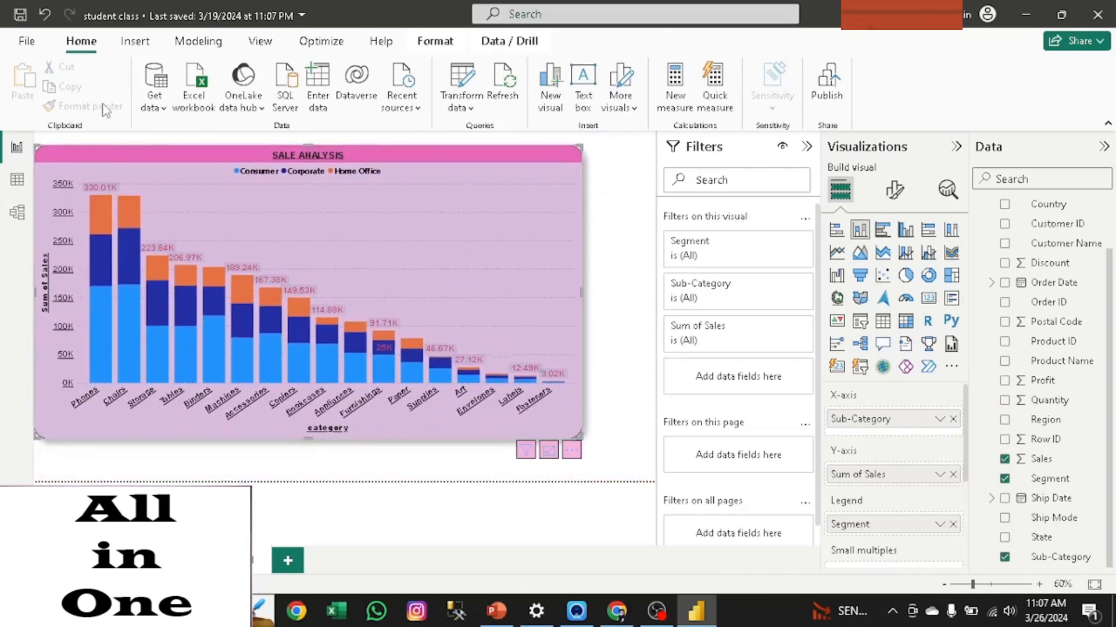
- Copy the SALE ANALYSIS chart's formatting onto the Sum of Sales by Region chart with Format painter, and shrink the formatted chart
{"action": "left_click", "coordinate": [608, 455]}
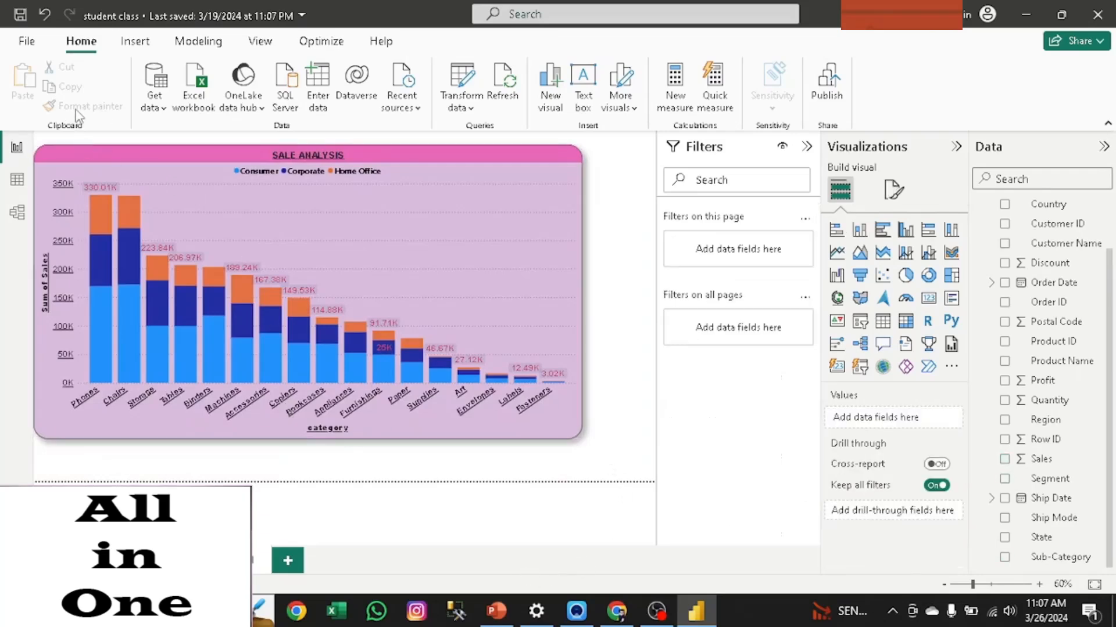
{"action": "left_click", "coordinate": [418, 421]}
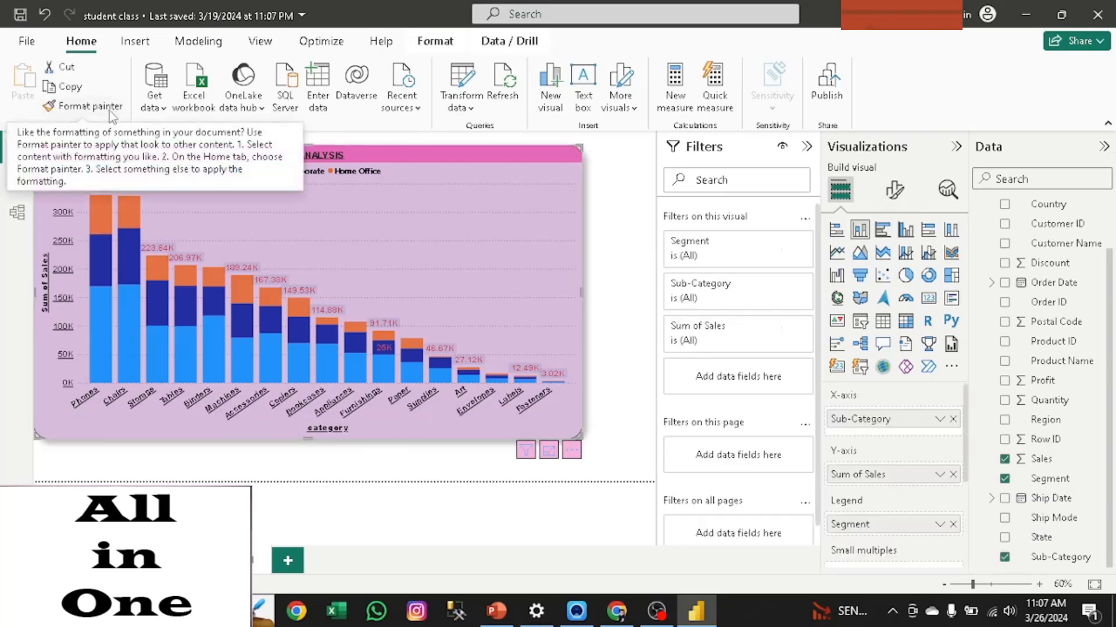
{"action": "left_click", "coordinate": [105, 116]}
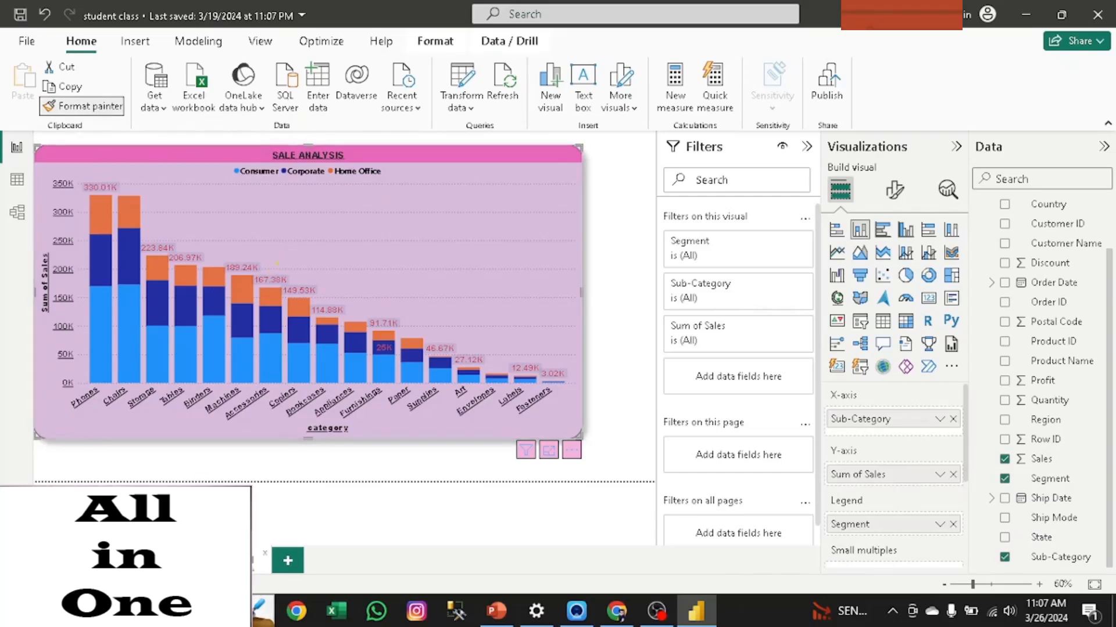
{"action": "left_click", "coordinate": [287, 561]}
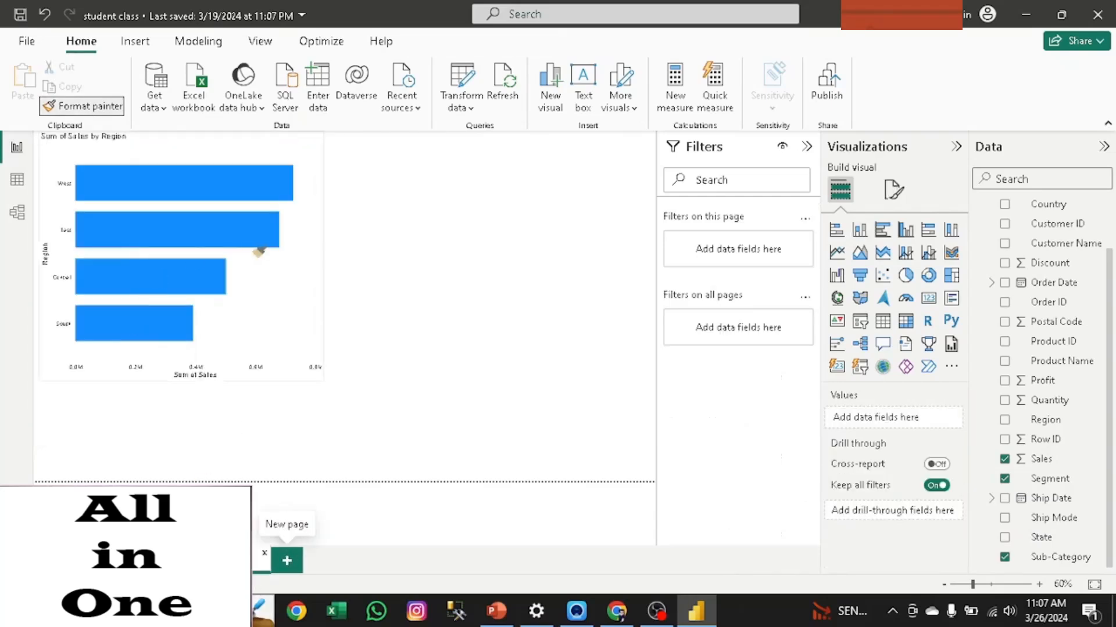
{"action": "left_click", "coordinate": [296, 281]}
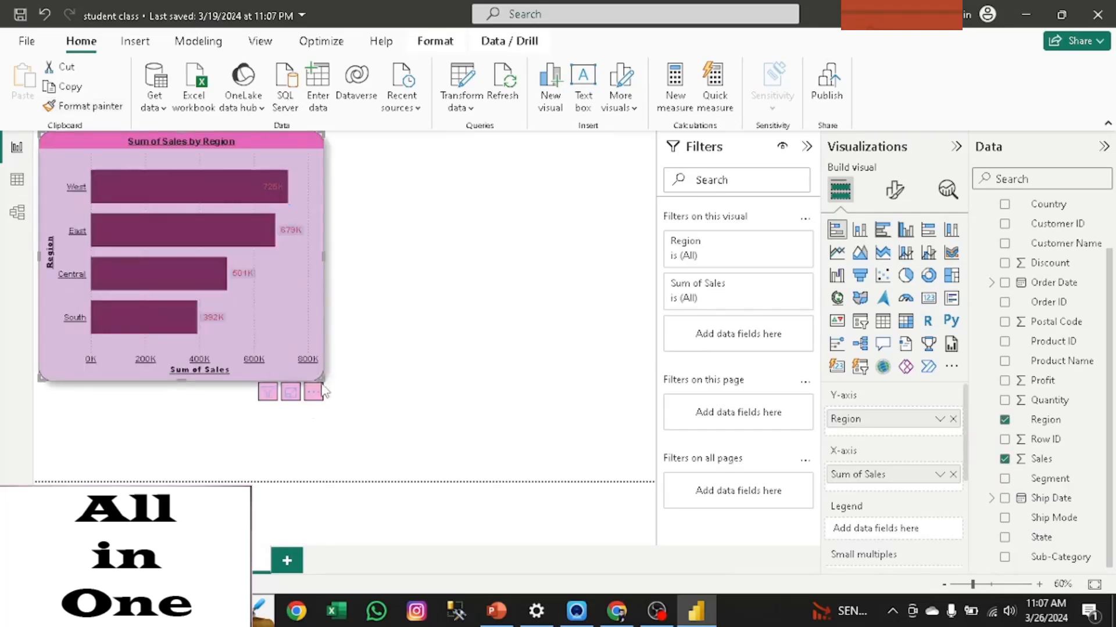
{"action": "left_click_drag", "start_coordinate": [322, 381], "coordinate": [253, 323]}
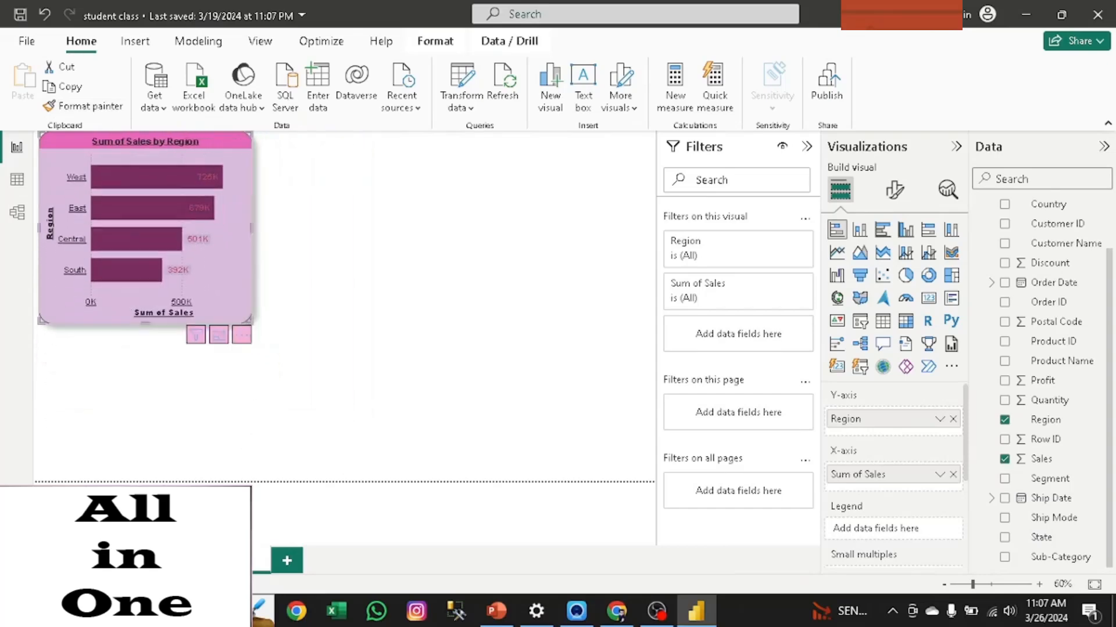
- After checking the SALE ANALYSIS chart's legend field, add Segment as the legend of the Sum of Sales by Region chart and enlarge it
{"action": "left_click", "coordinate": [192, 561]}
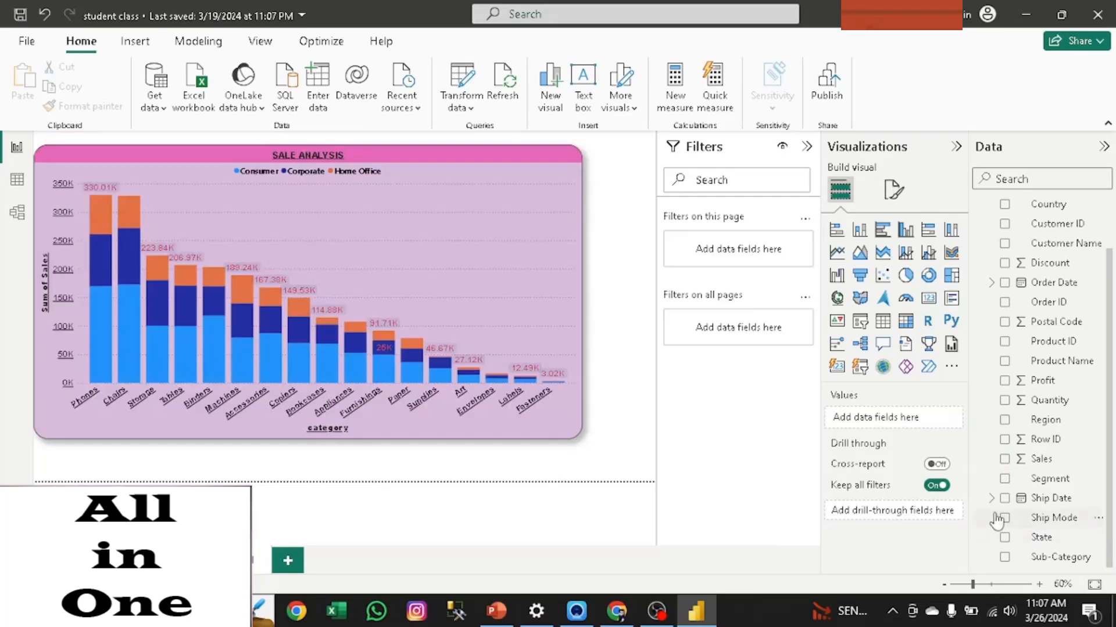
{"action": "left_click", "coordinate": [444, 331]}
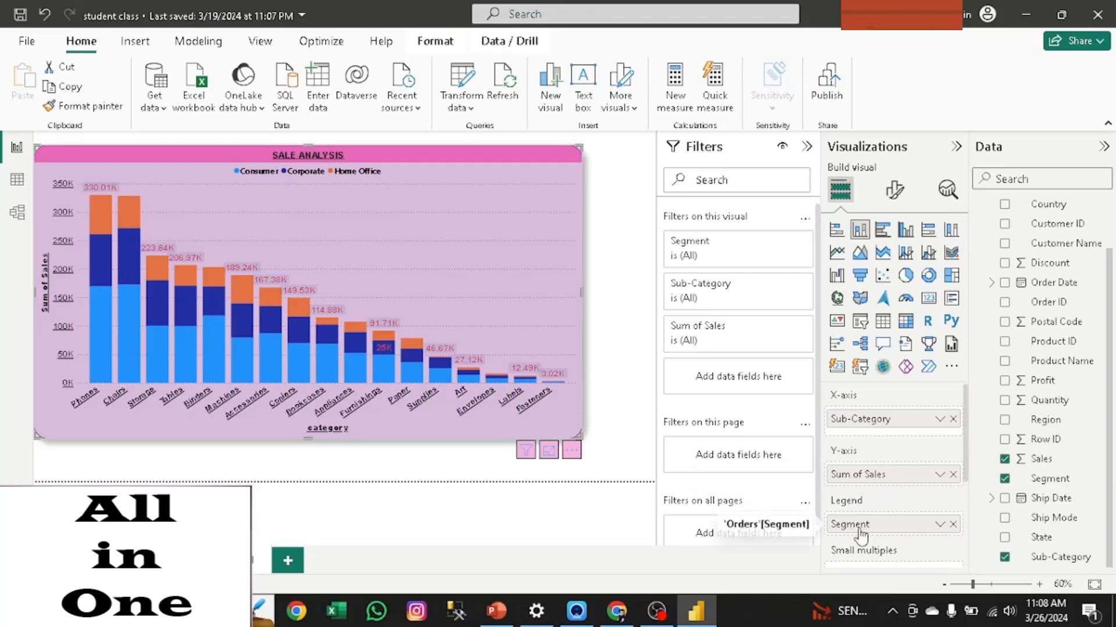
{"action": "left_click", "coordinate": [243, 560]}
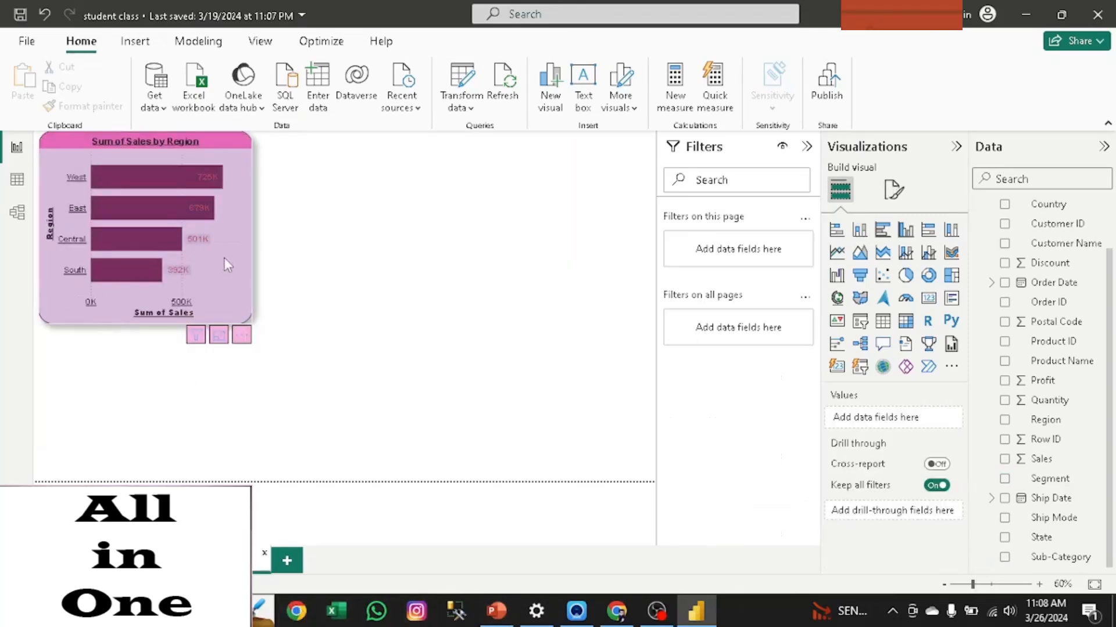
{"action": "left_click", "coordinate": [247, 312]}
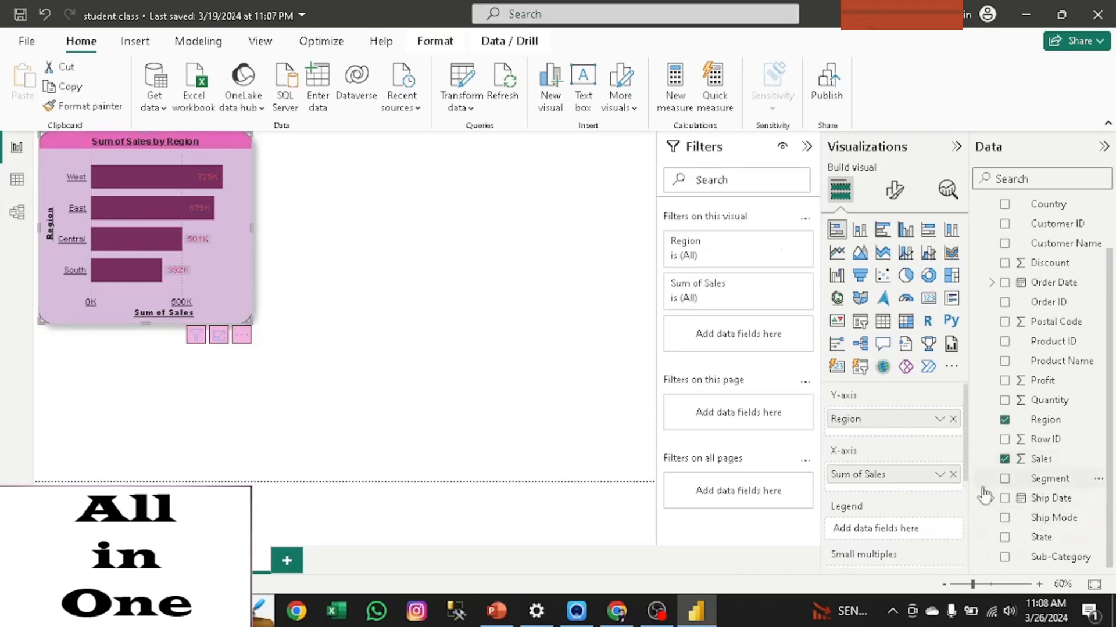
{"action": "left_click_drag", "start_coordinate": [1046, 486], "coordinate": [886, 536]}
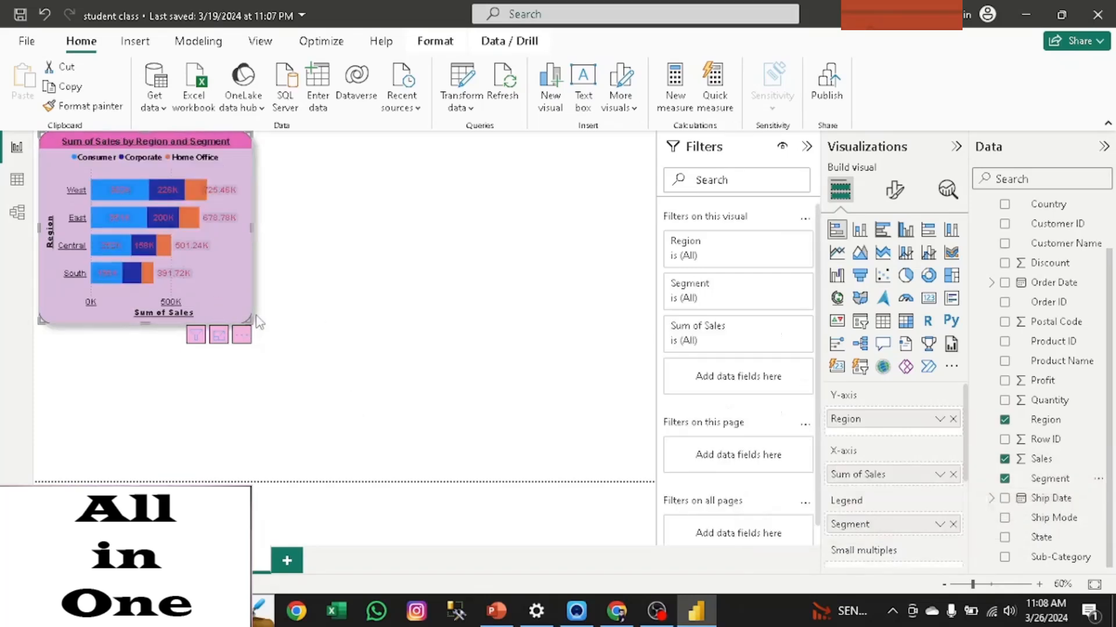
{"action": "left_click_drag", "start_coordinate": [246, 318], "coordinate": [315, 345]}
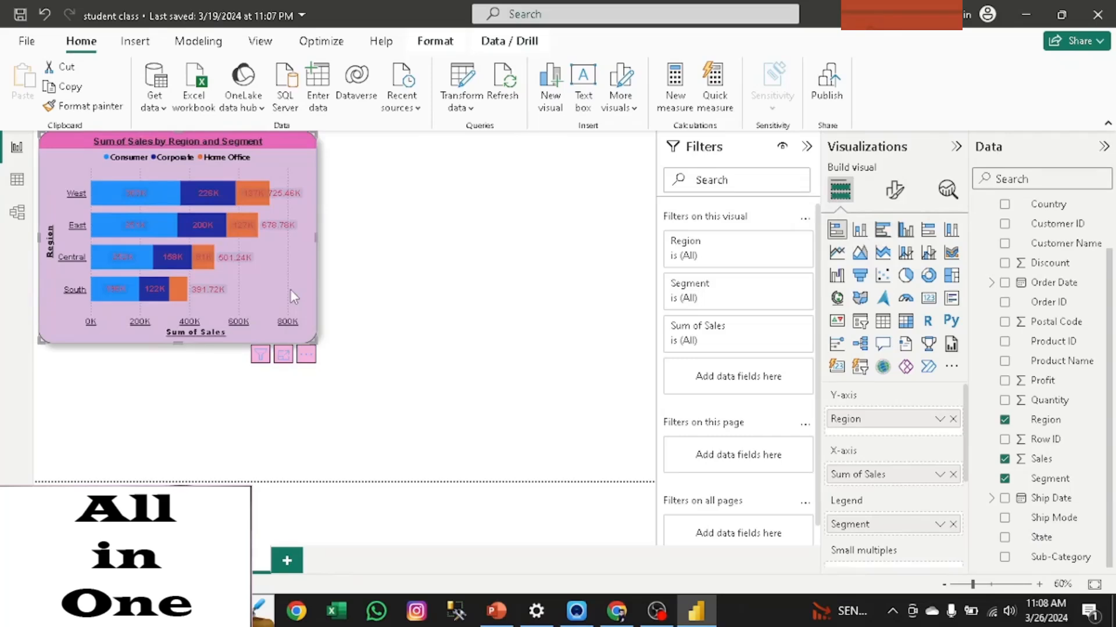
- Duplicate the stacked bar chart, place the copy beside the original, and convert the copy to a clustered bar chart
{"action": "key", "text": "ctrl+c"}
{"action": "key", "text": "ctrl+v"}
{"action": "left_click_drag", "start_coordinate": [263, 290], "coordinate": [541, 290]}
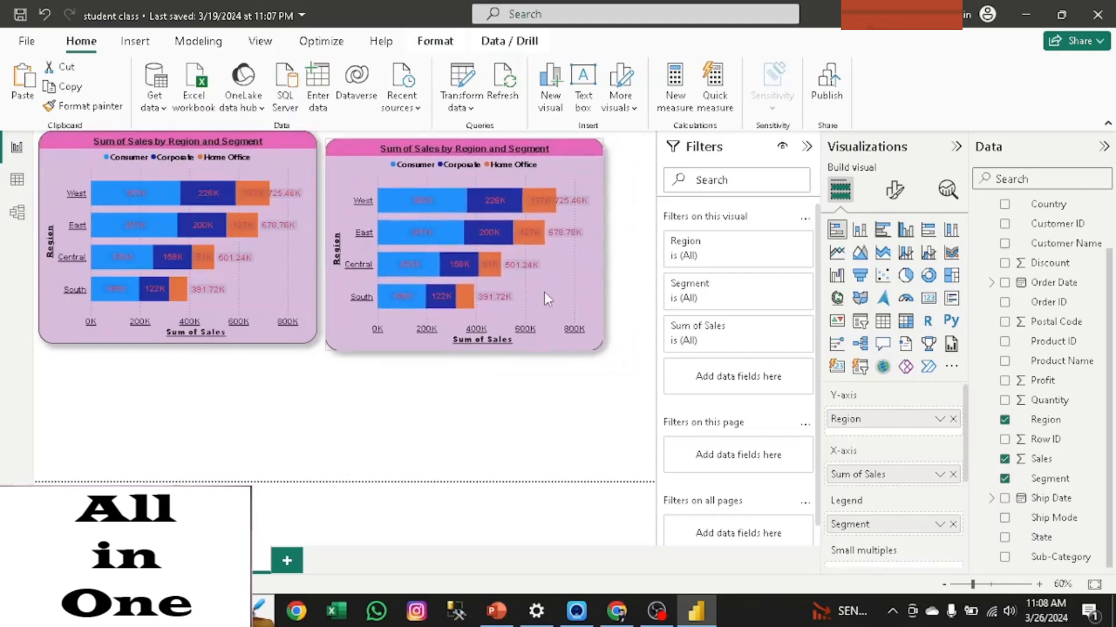
{"action": "left_click", "coordinate": [882, 232]}
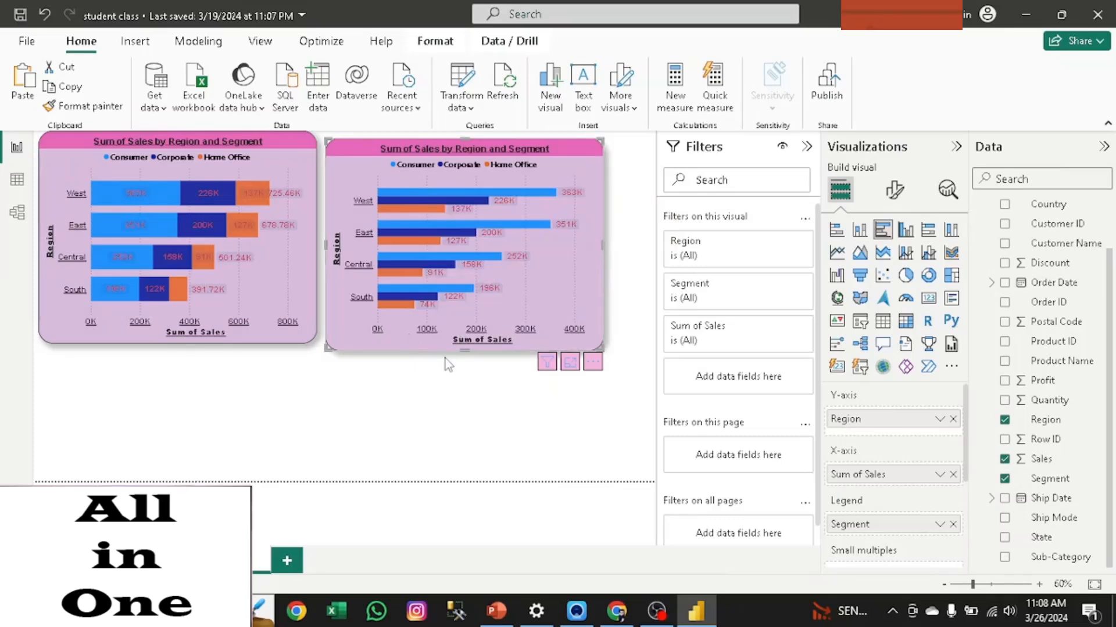
- Duplicate the clustered bar chart, place the copy below the stacked bar chart, and shrink it so the two no longer overlap
{"action": "key", "text": "ctrl+c"}
{"action": "key", "text": "ctrl+v"}
{"action": "left_click_drag", "start_coordinate": [433, 312], "coordinate": [129, 476]}
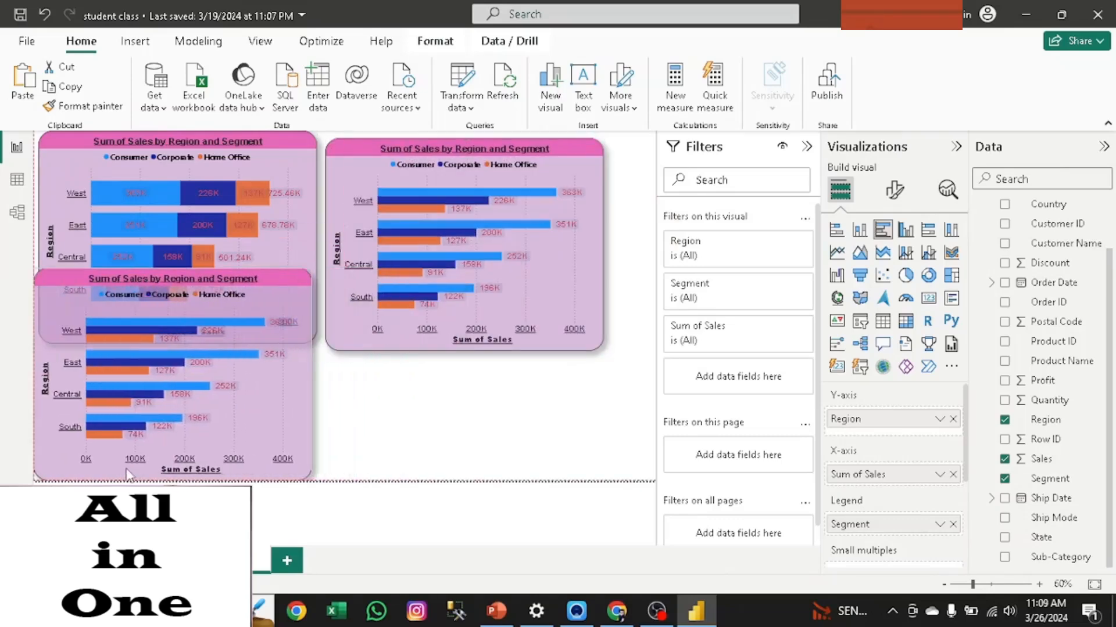
{"action": "left_click_drag", "start_coordinate": [304, 270], "coordinate": [278, 354]}
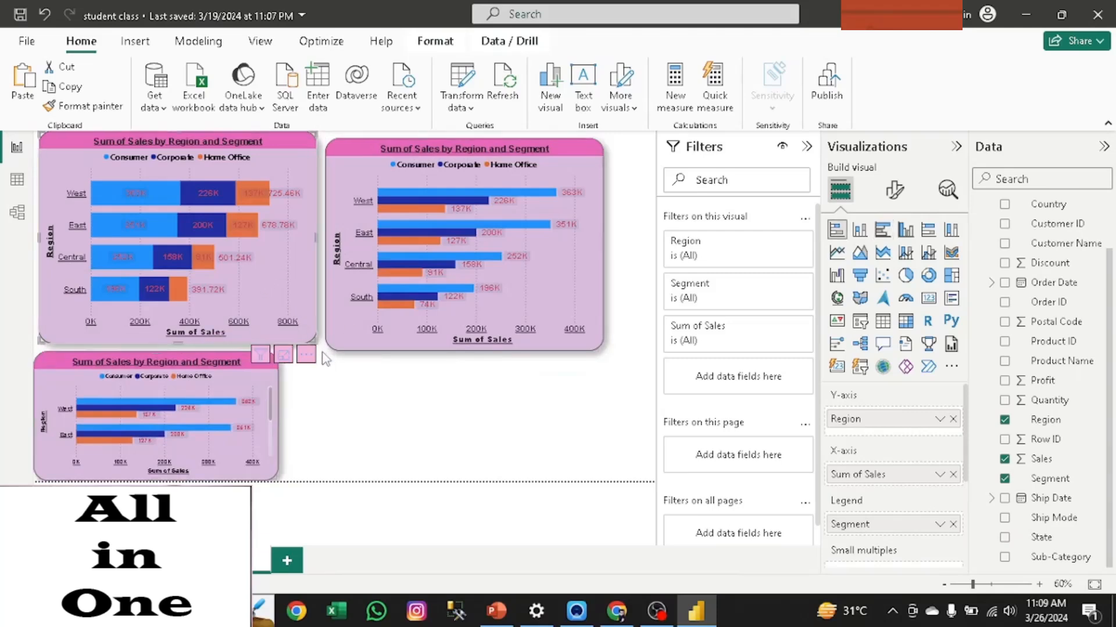
- Shrink the two upper charts and enlarge the lower clustered bar chart into the freed space
{"action": "left_click_drag", "start_coordinate": [313, 337], "coordinate": [245, 223]}
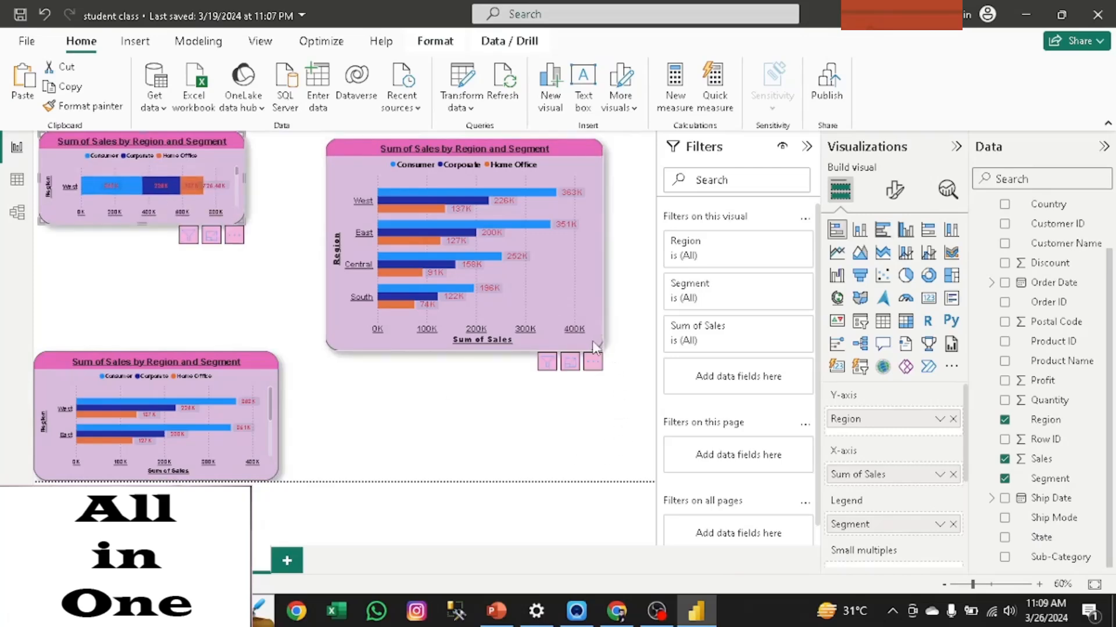
{"action": "left_click_drag", "start_coordinate": [603, 350], "coordinate": [526, 223]}
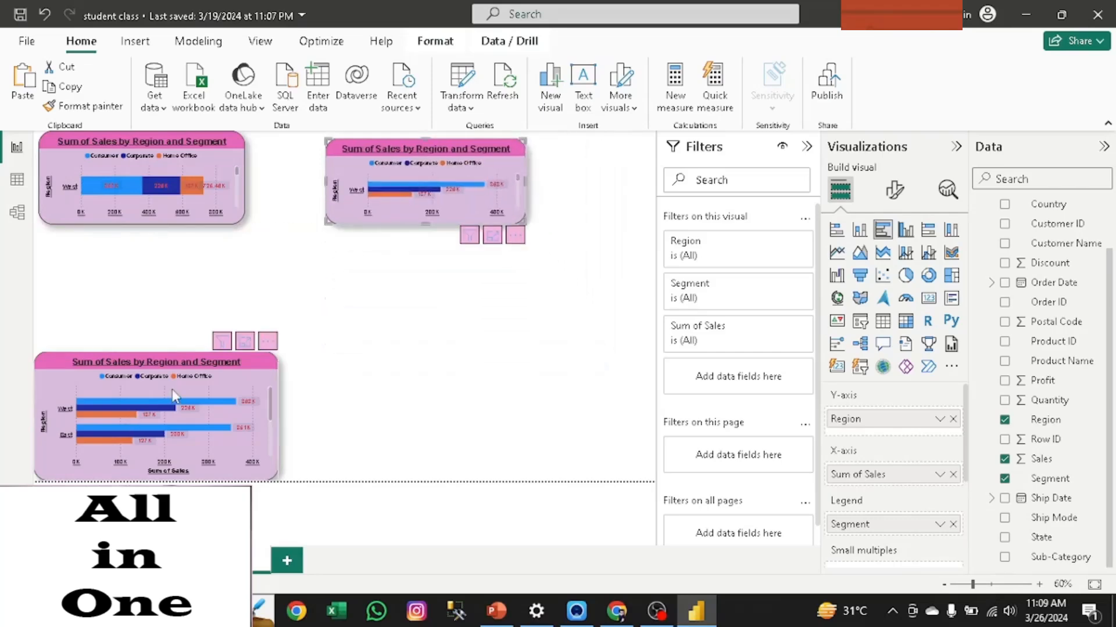
{"action": "left_click_drag", "start_coordinate": [276, 353], "coordinate": [469, 271]}
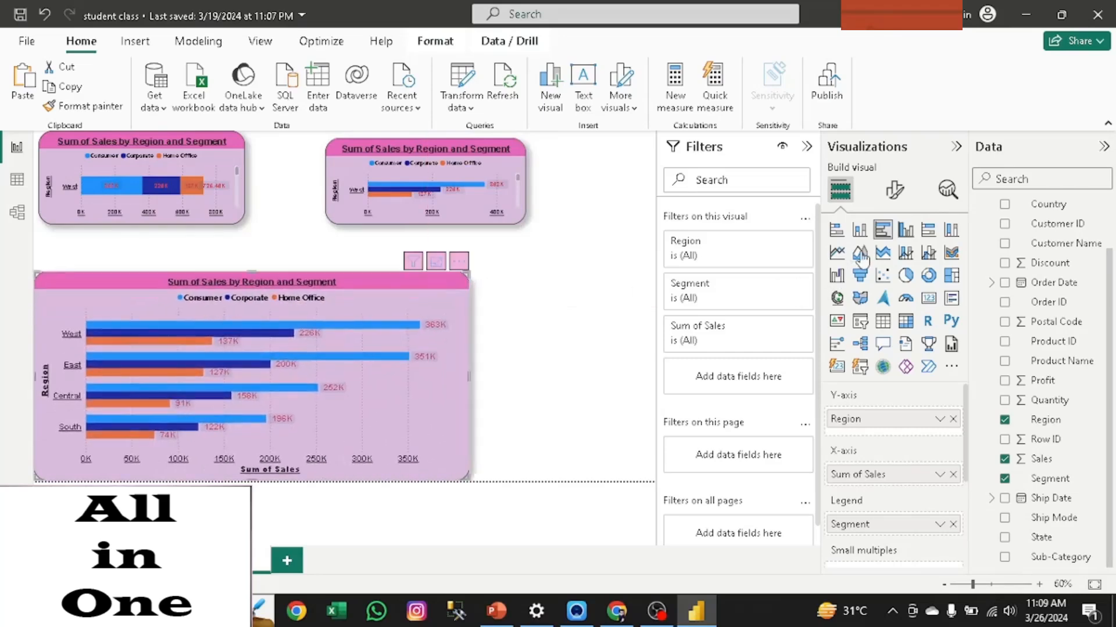
- Try the clustered column type on the lower chart, settle on 100% stacked bar chart, and enlarge it to the full page width
{"action": "left_click", "coordinate": [901, 231]}
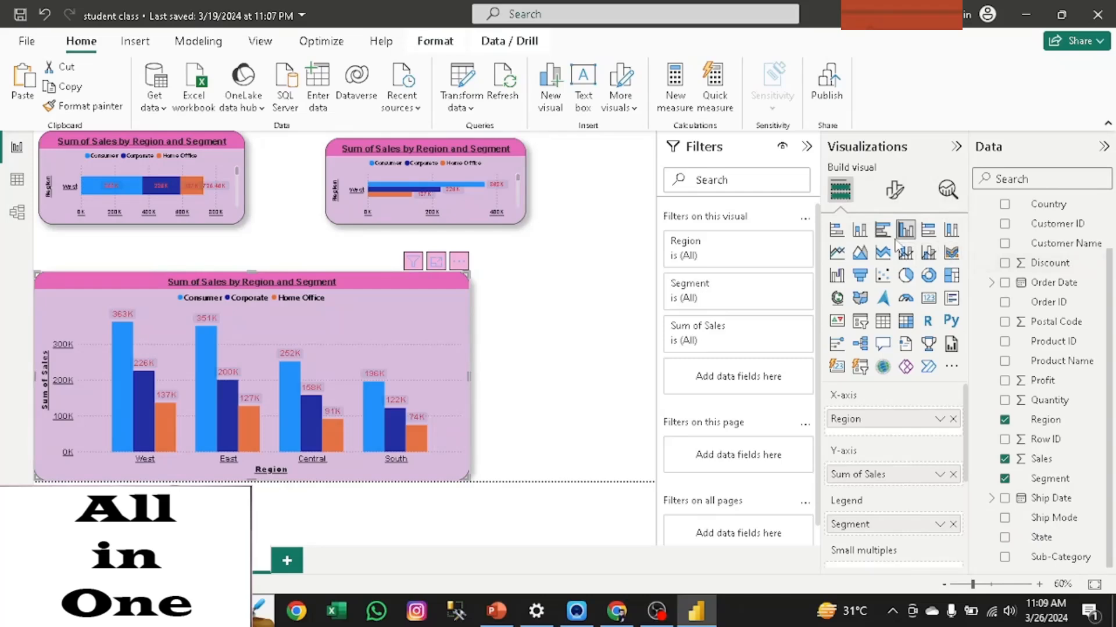
{"action": "left_click", "coordinate": [931, 234]}
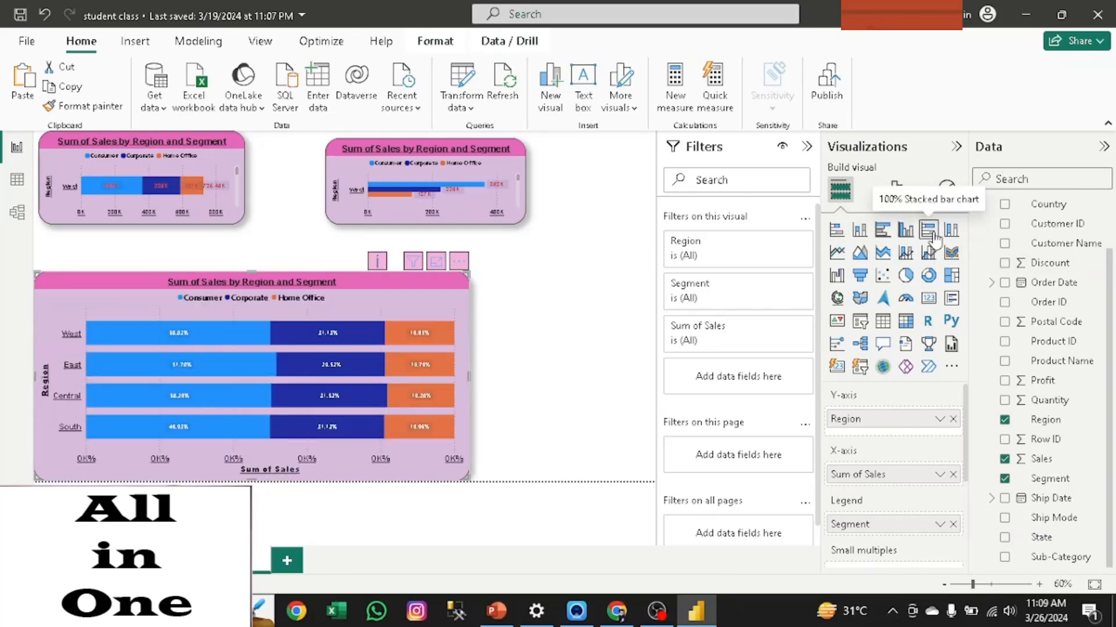
{"action": "mouse_move", "coordinate": [158, 337]}
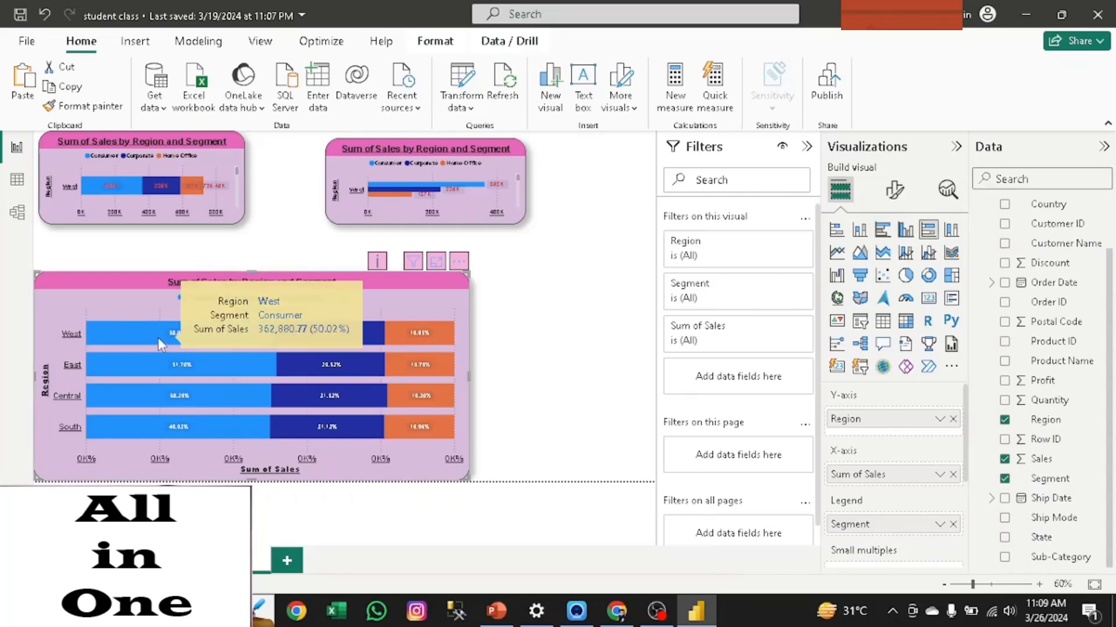
{"action": "mouse_move", "coordinate": [307, 341]}
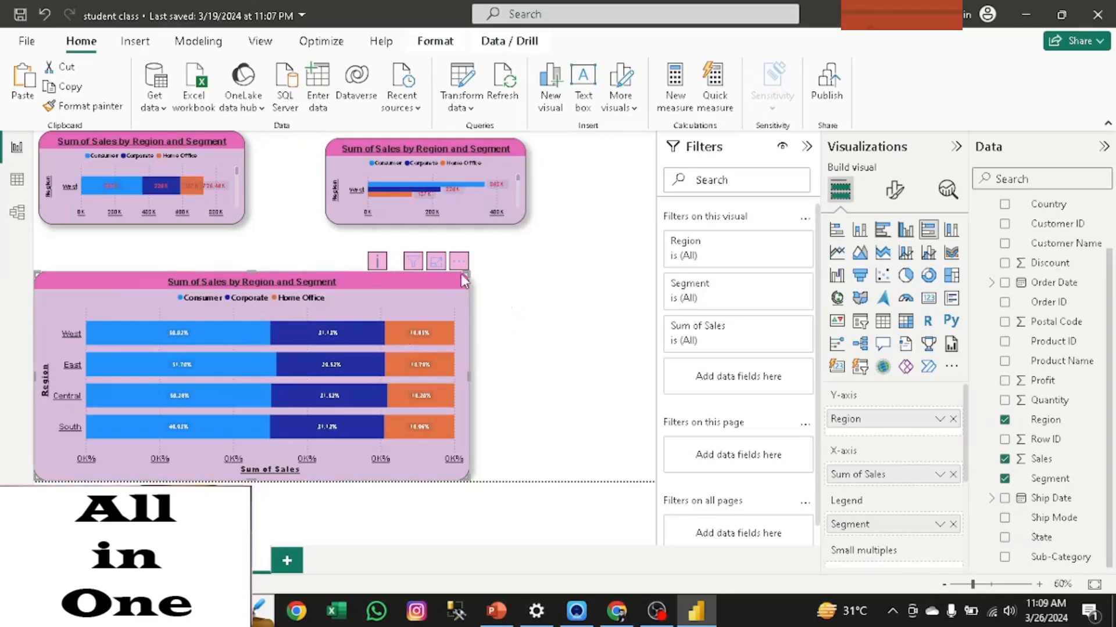
{"action": "left_click_drag", "start_coordinate": [462, 274], "coordinate": [656, 203]}
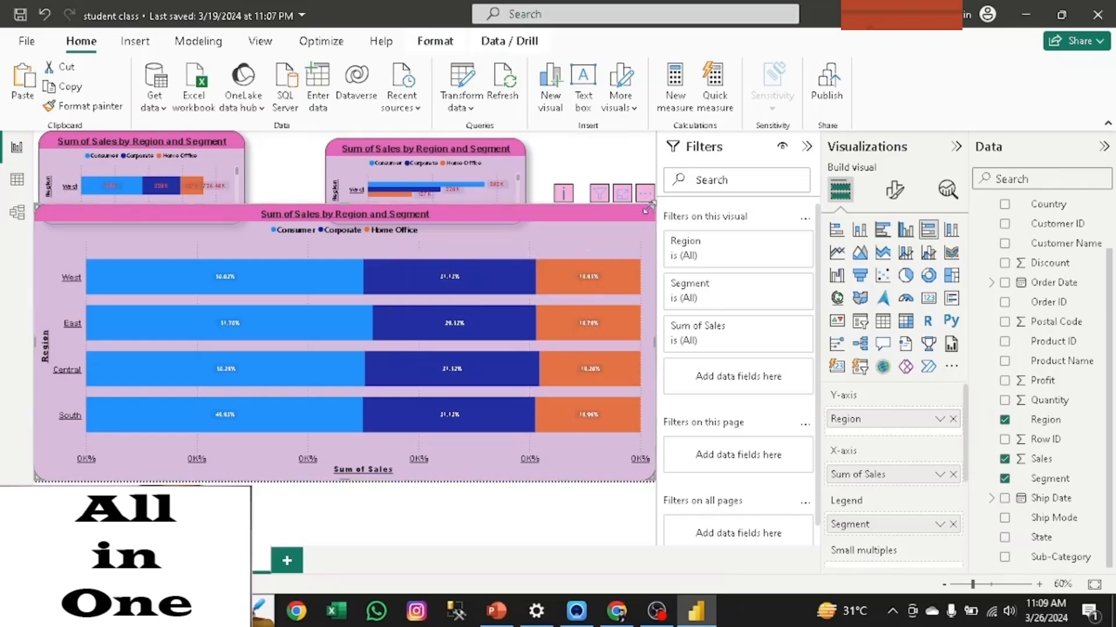
- Shrink the 100% stacked bar chart into the page's lower-left area and enlarge the stacked and clustered bar charts above it
{"action": "left_click_drag", "start_coordinate": [649, 214], "coordinate": [575, 244]}
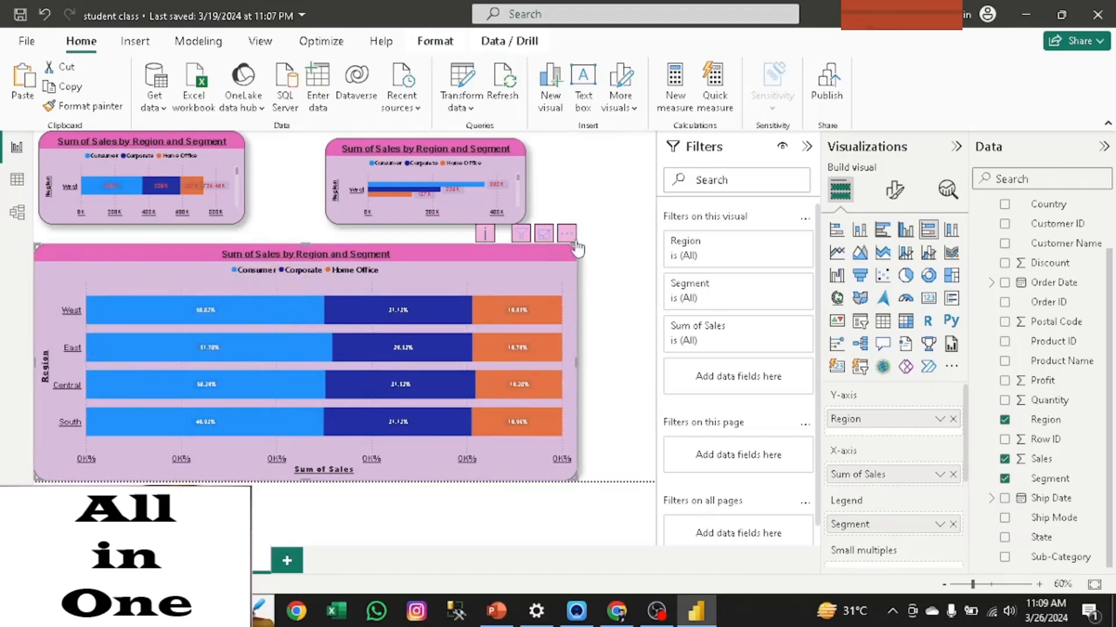
{"action": "left_click_drag", "start_coordinate": [577, 248], "coordinate": [268, 297]}
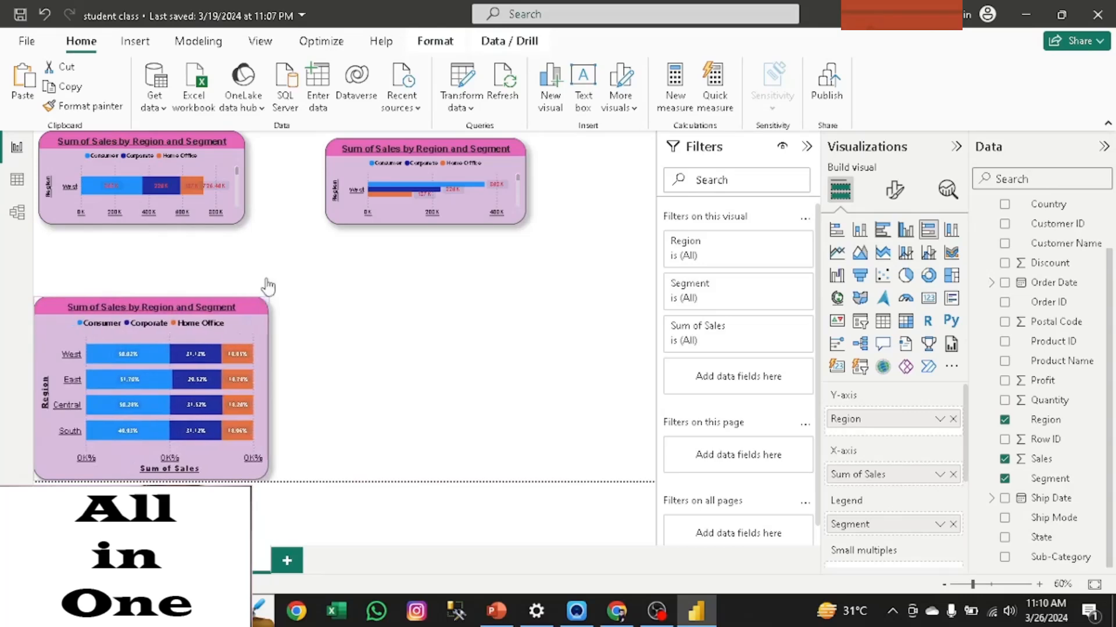
{"action": "left_click", "coordinate": [229, 205]}
{"action": "left_click_drag", "start_coordinate": [239, 219], "coordinate": [287, 286]}
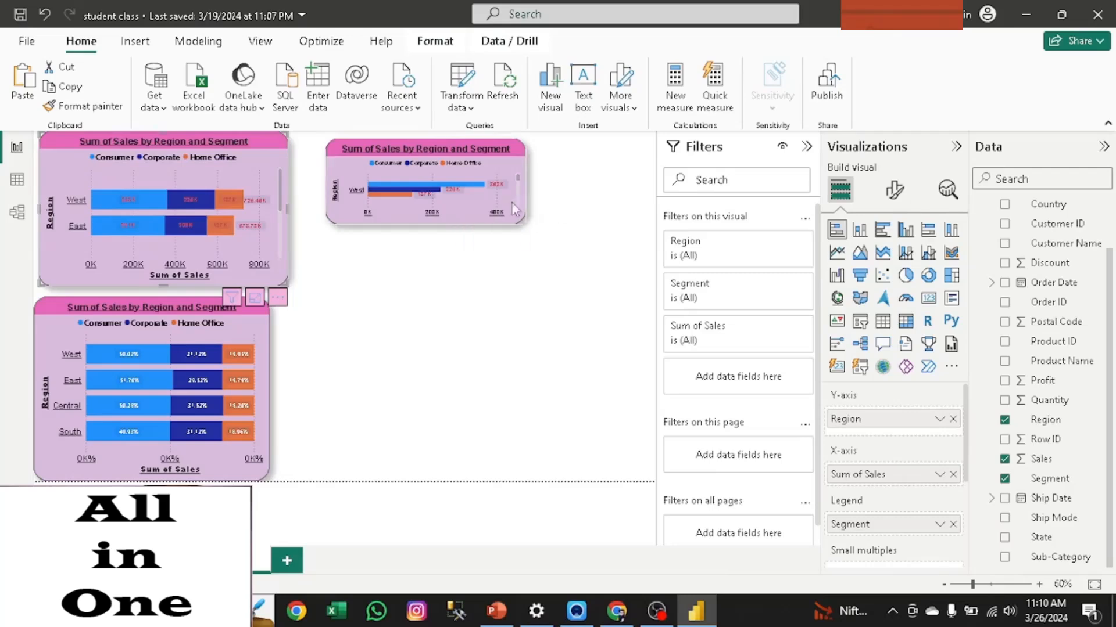
{"action": "left_click", "coordinate": [509, 219]}
{"action": "left_click_drag", "start_coordinate": [520, 219], "coordinate": [656, 306]}
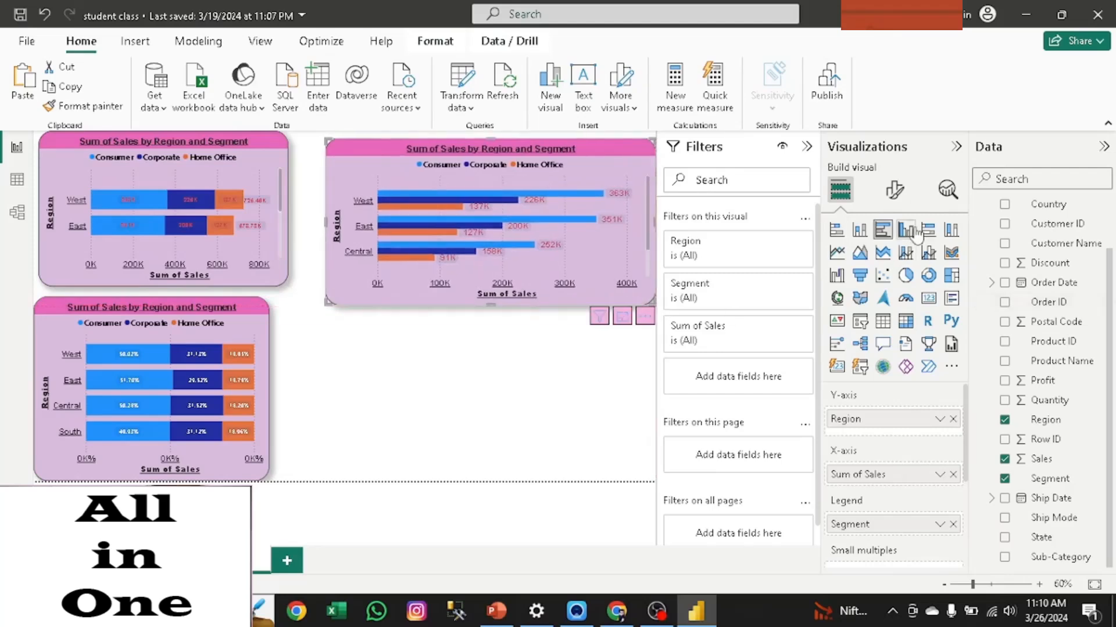
- Duplicate the 100% stacked bar chart, place the copy to its right, and convert the copy to a 100% stacked column chart
{"action": "left_click", "coordinate": [134, 441]}
{"action": "key", "text": "ctrl+c"}
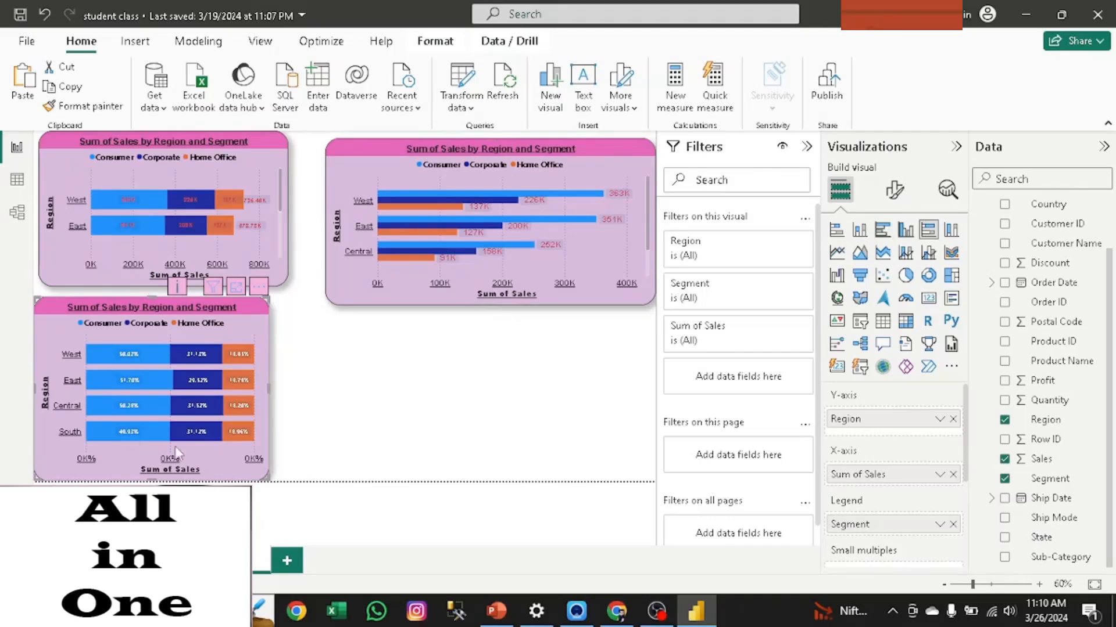
{"action": "key", "text": "ctrl+v"}
{"action": "left_click_drag", "start_coordinate": [172, 431], "coordinate": [480, 460]}
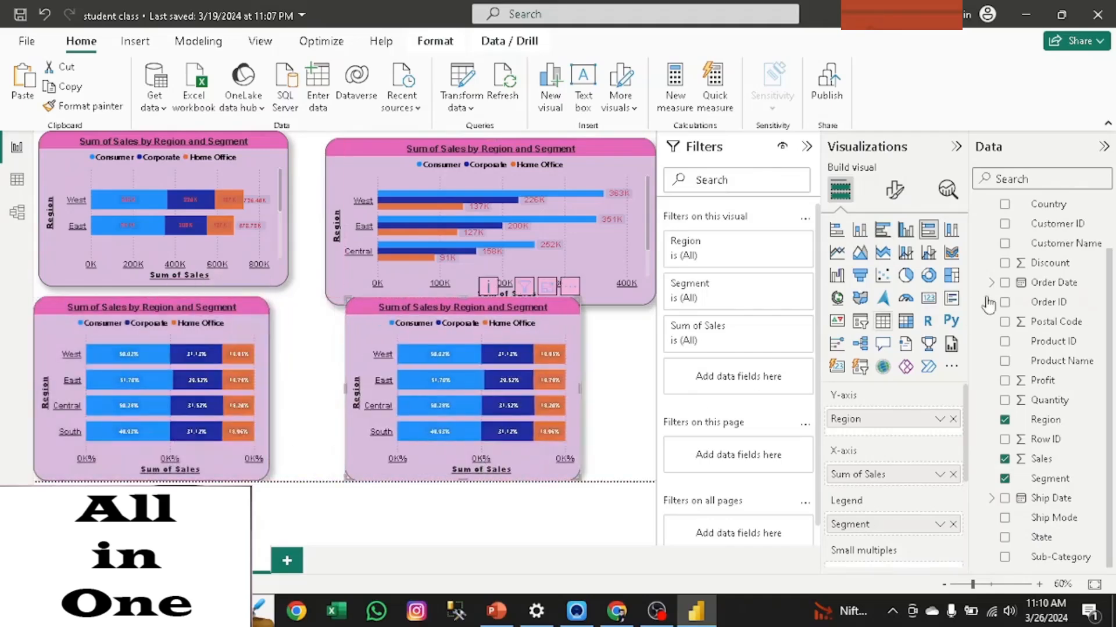
{"action": "left_click", "coordinate": [953, 232]}
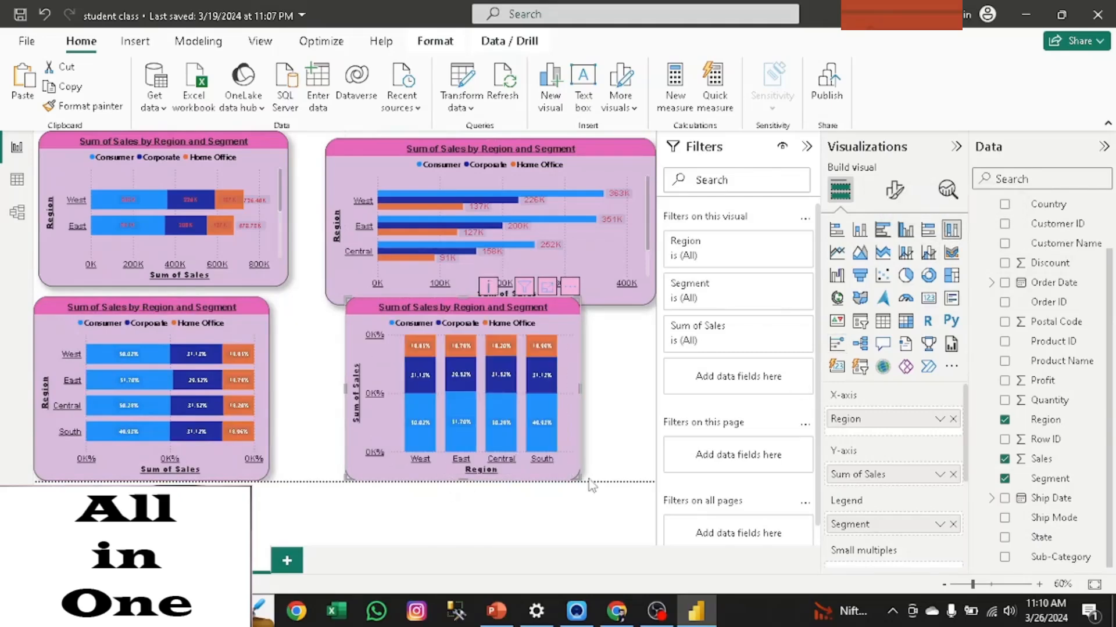
- Resize the 100% stacked column chart to fill the space beside the 100% stacked bar chart and below the clustered bar chart
{"action": "left_click_drag", "start_coordinate": [584, 485], "coordinate": [655, 475]}
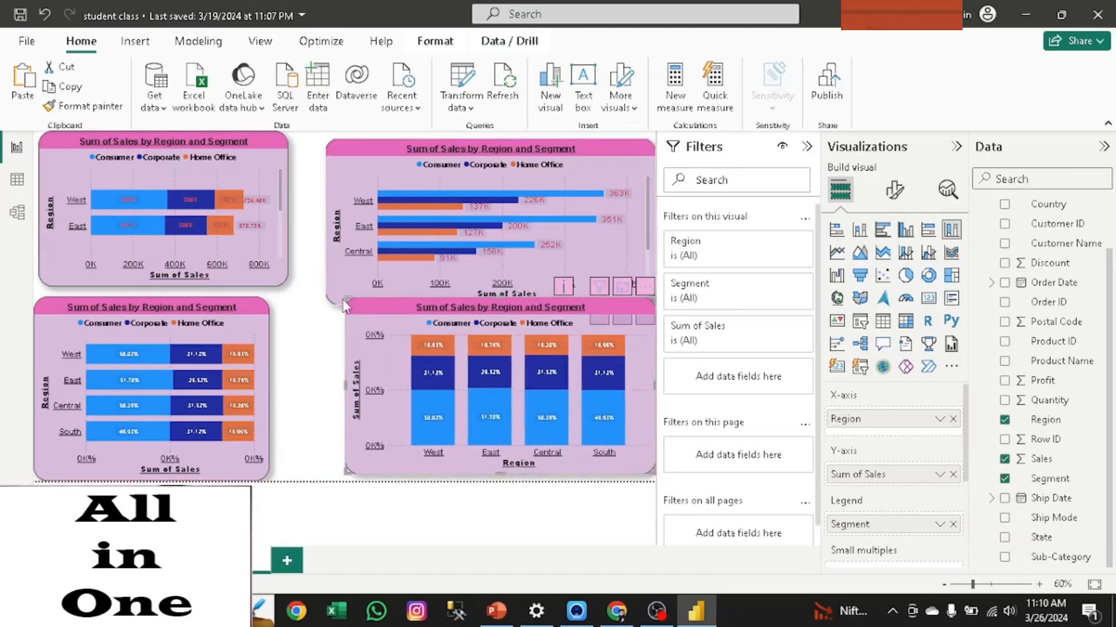
{"action": "left_click_drag", "start_coordinate": [346, 304], "coordinate": [314, 320]}
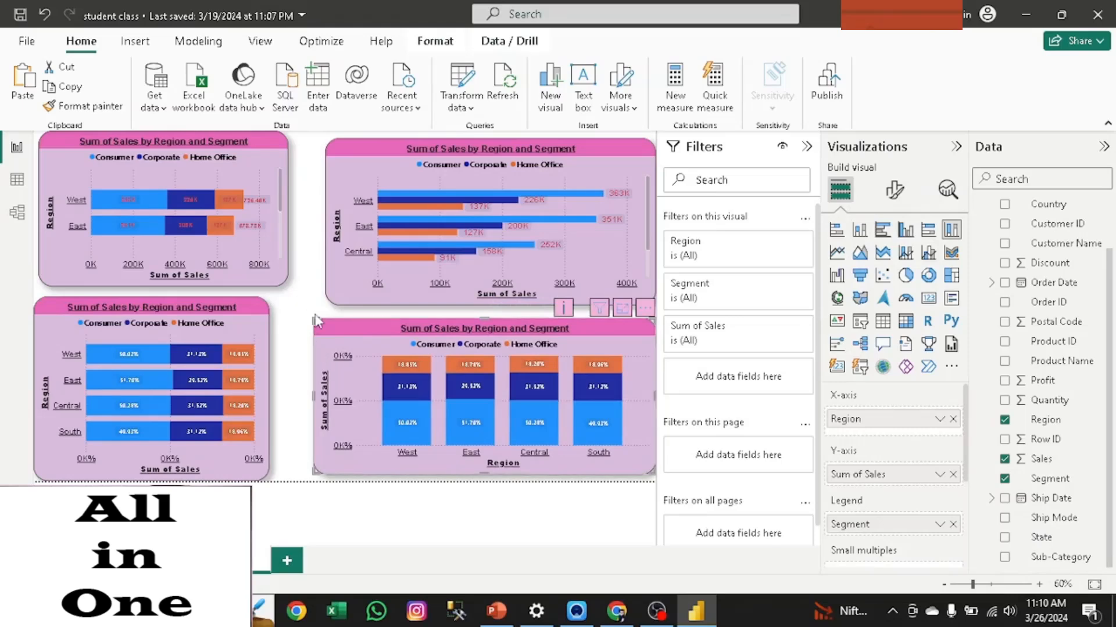
{"action": "left_click_drag", "start_coordinate": [314, 320], "coordinate": [276, 307]}
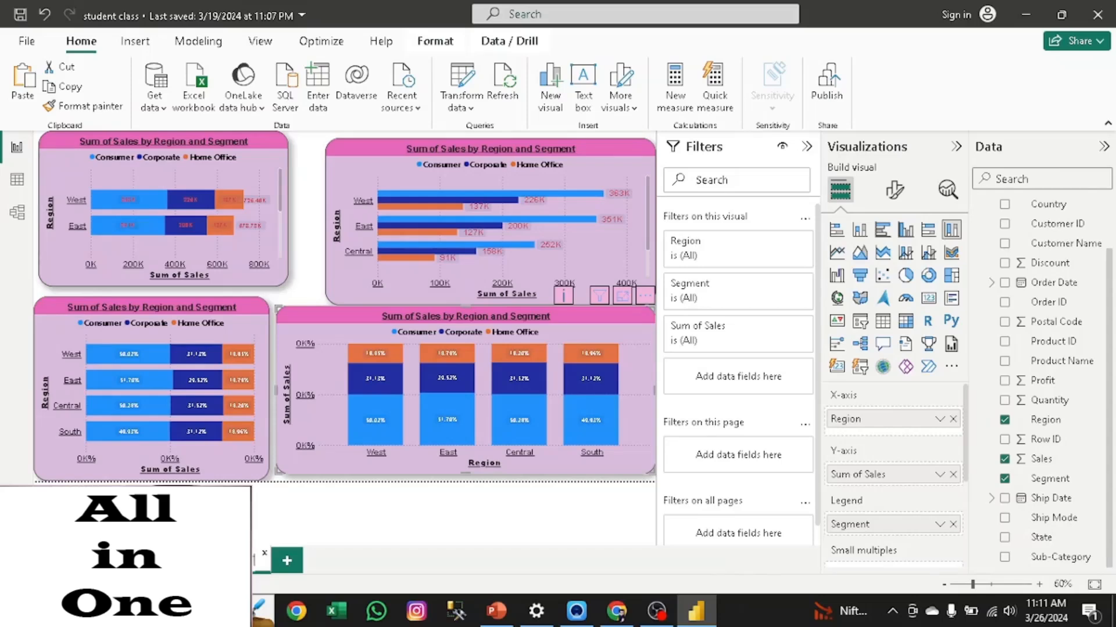
- Add a new report page, insert a pie chart of Sales by Region, and enlarge it to over half the page width
{"action": "left_click", "coordinate": [288, 560]}
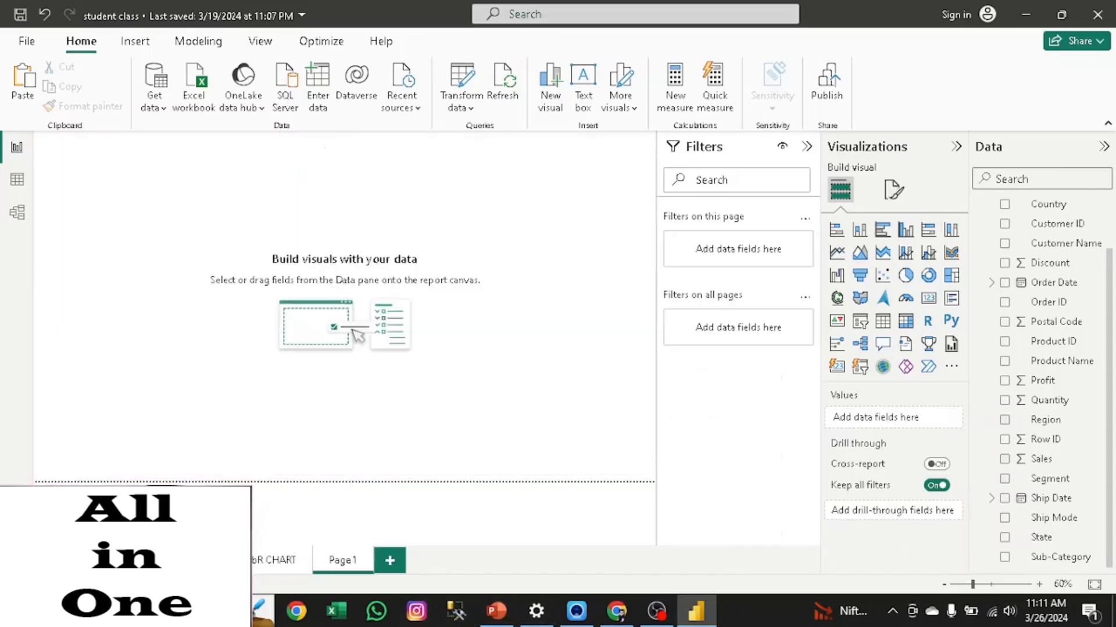
{"action": "left_click", "coordinate": [907, 276]}
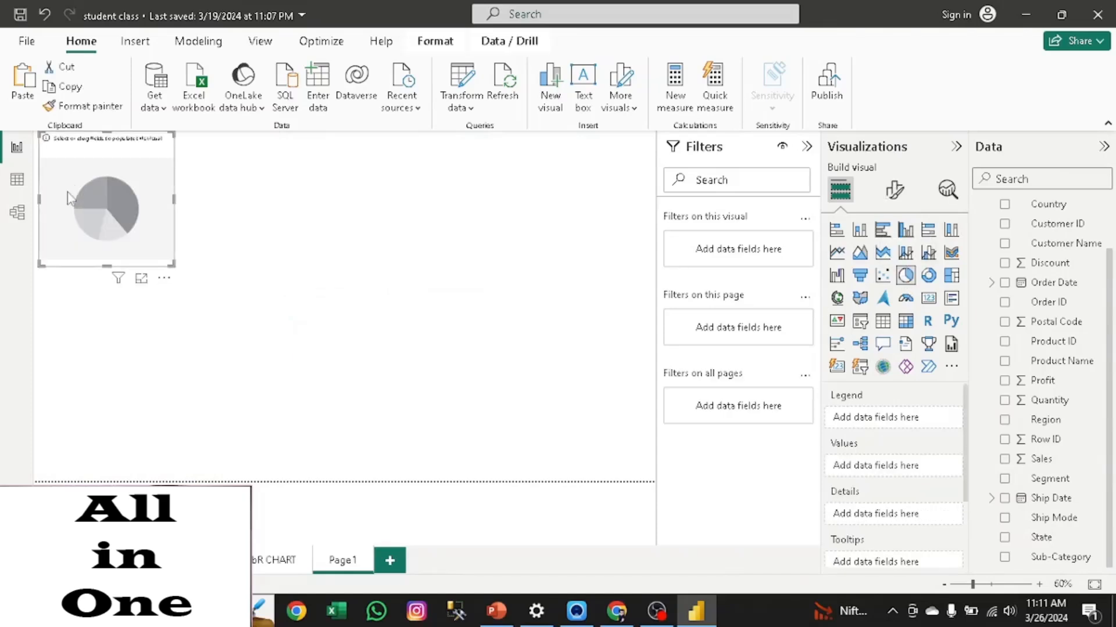
{"action": "left_click_drag", "start_coordinate": [173, 264], "coordinate": [269, 334]}
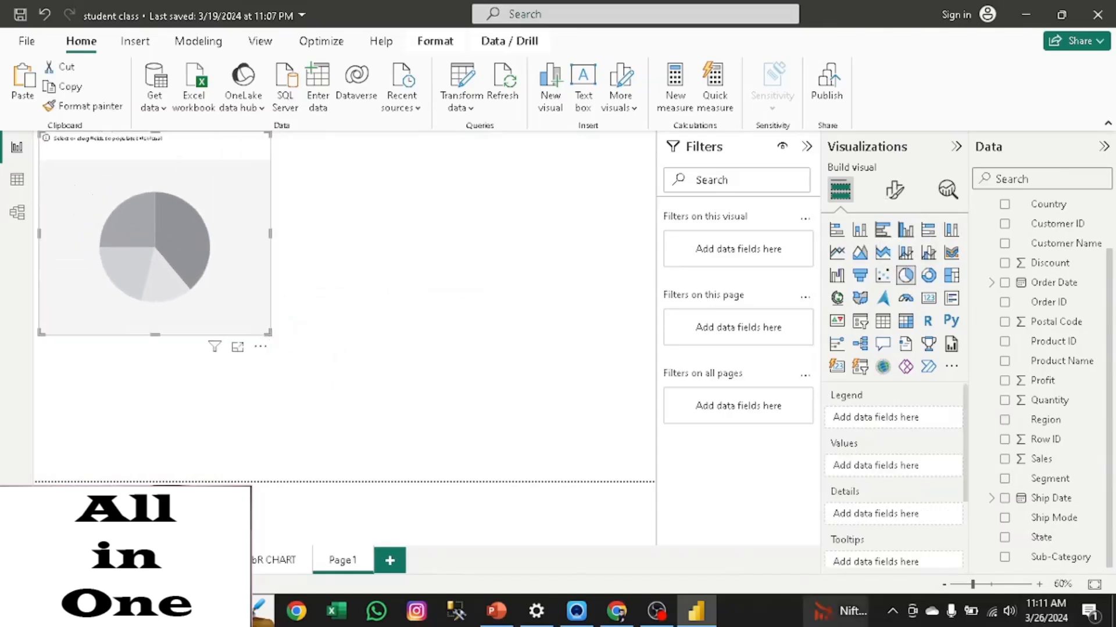
{"action": "left_click", "coordinate": [1005, 459]}
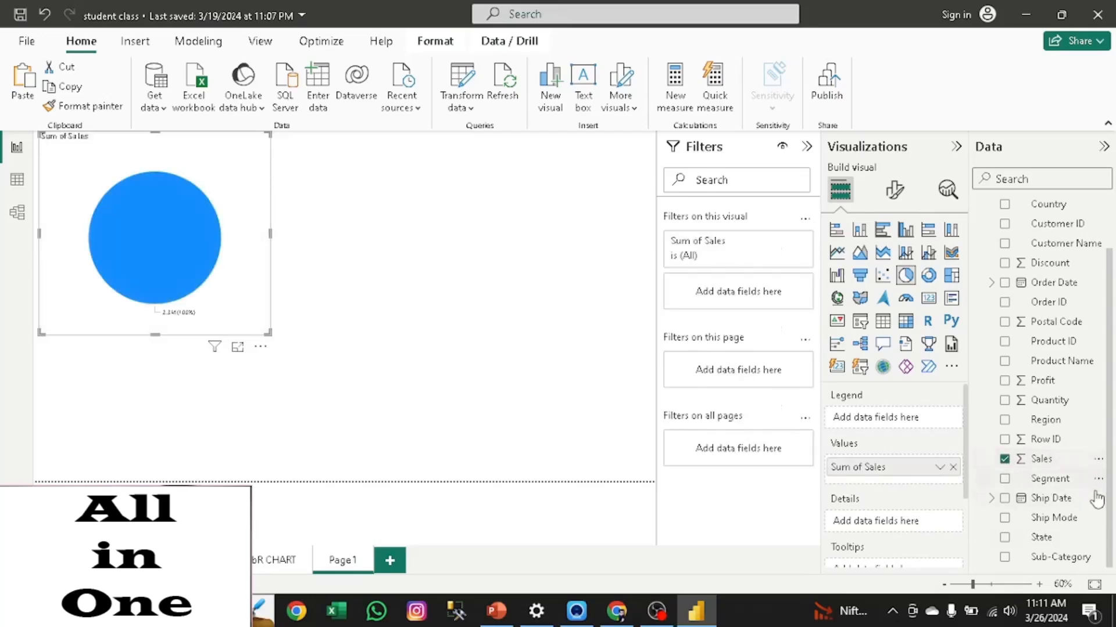
{"action": "left_click", "coordinate": [1005, 423]}
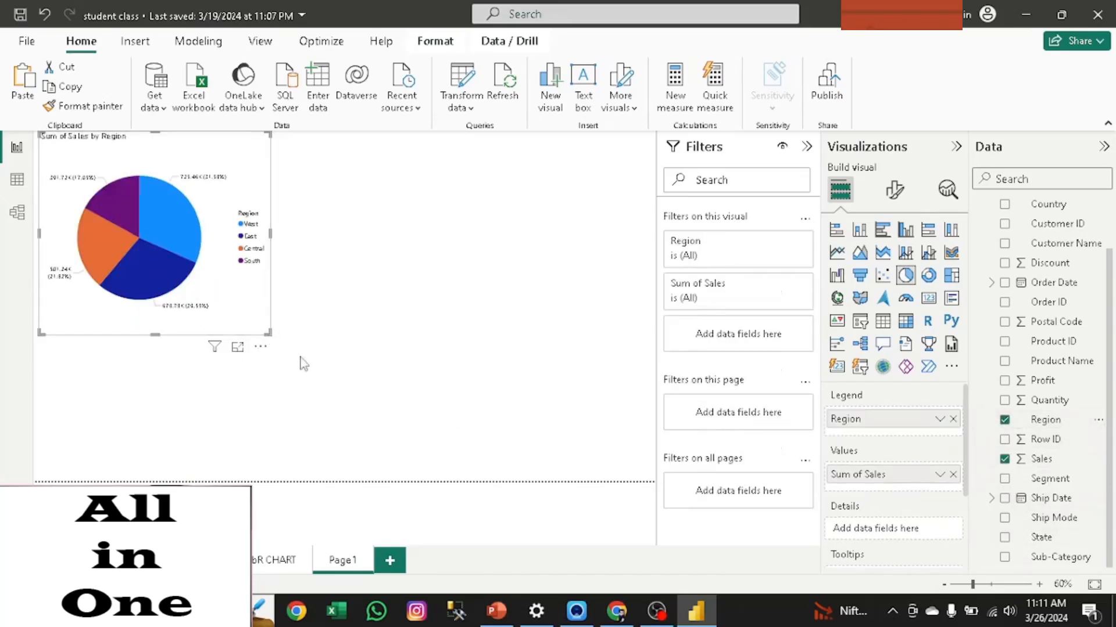
{"action": "left_click_drag", "start_coordinate": [278, 339], "coordinate": [391, 413]}
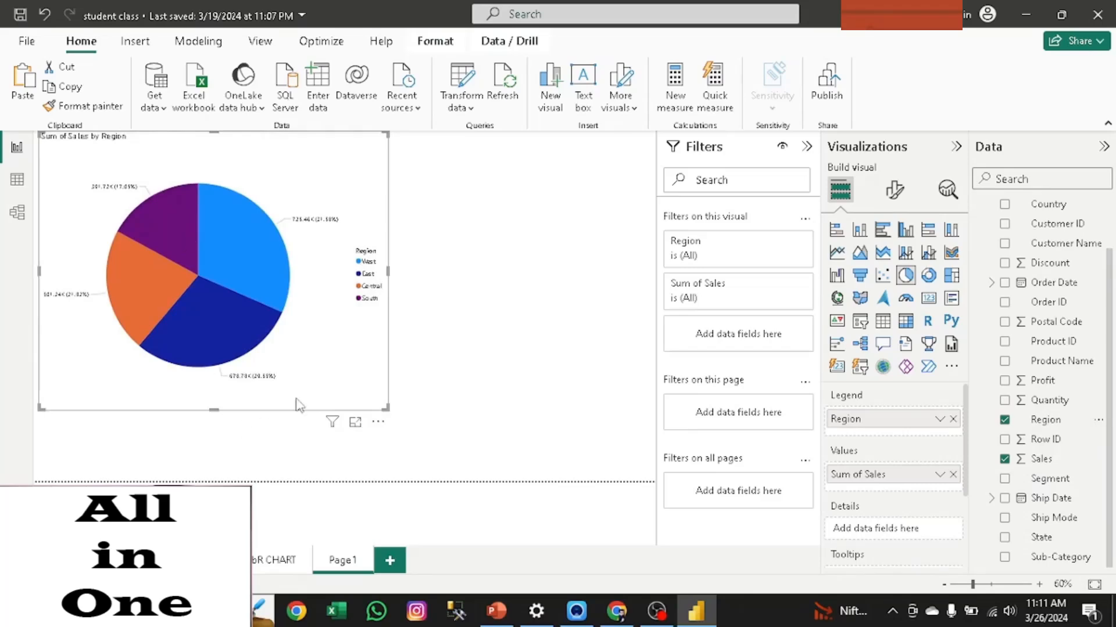
- Split the pie chart's region slices by segment by adding Segment as the details field
{"action": "scroll", "coordinate": [969, 466], "scroll_direction": "down", "scroll_amount": 1}
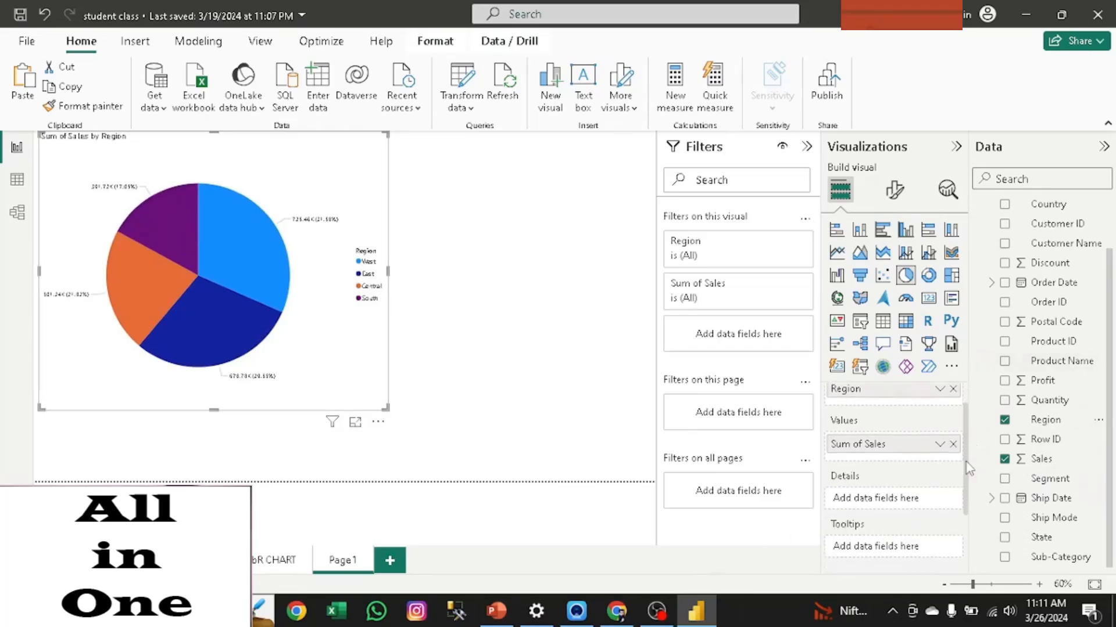
{"action": "scroll", "coordinate": [965, 460], "scroll_direction": "up", "scroll_amount": 1}
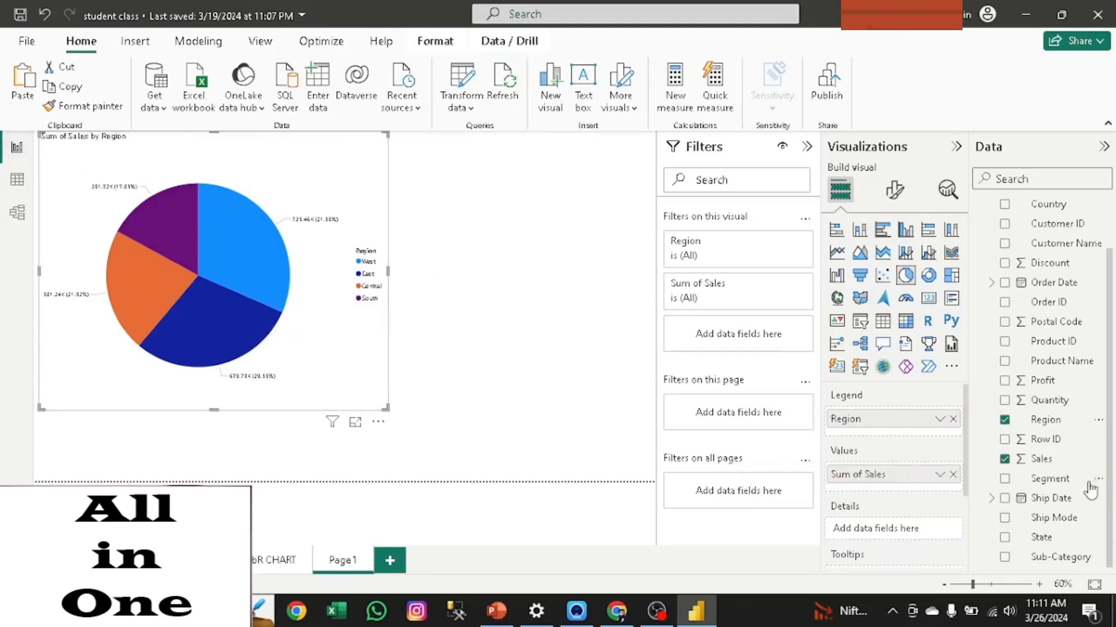
{"action": "left_click_drag", "start_coordinate": [1032, 487], "coordinate": [877, 529]}
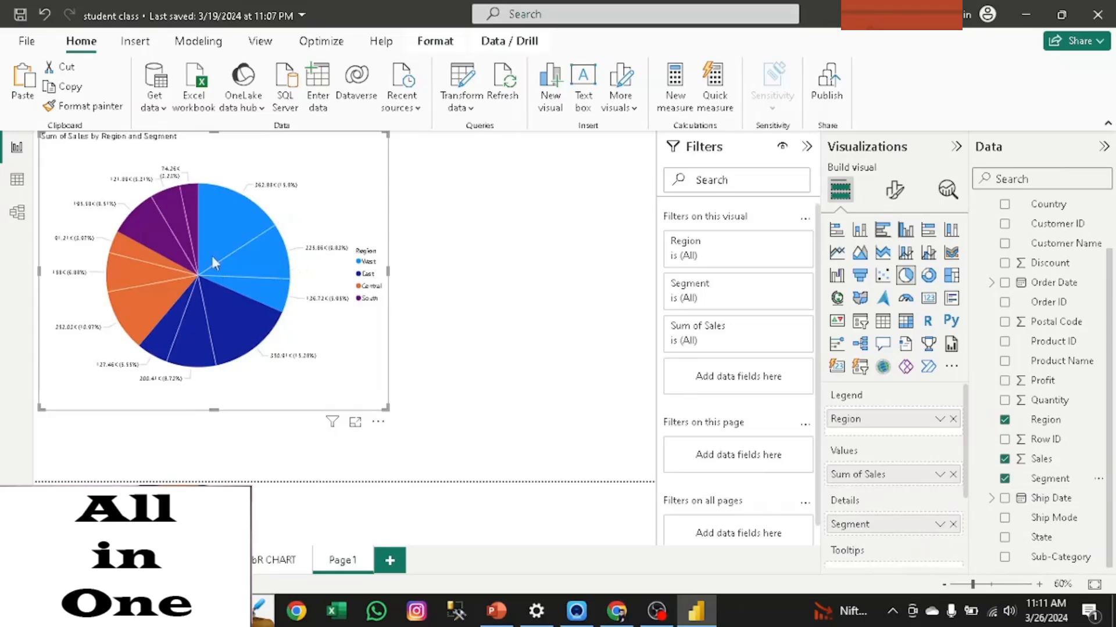
{"action": "mouse_move", "coordinate": [213, 210]}
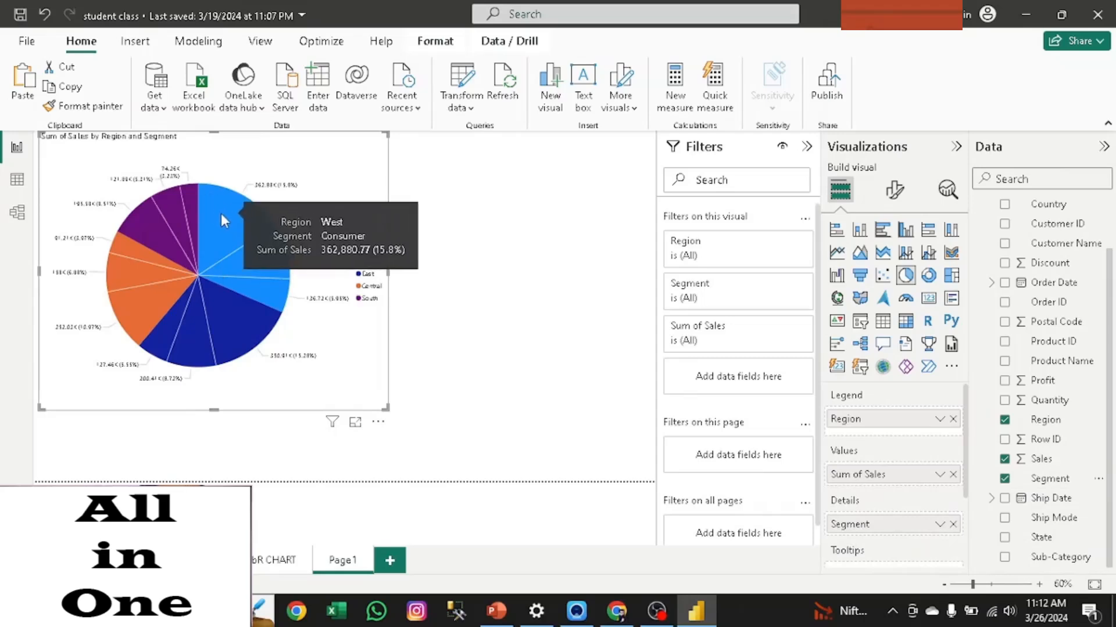
{"action": "mouse_move", "coordinate": [264, 255]}
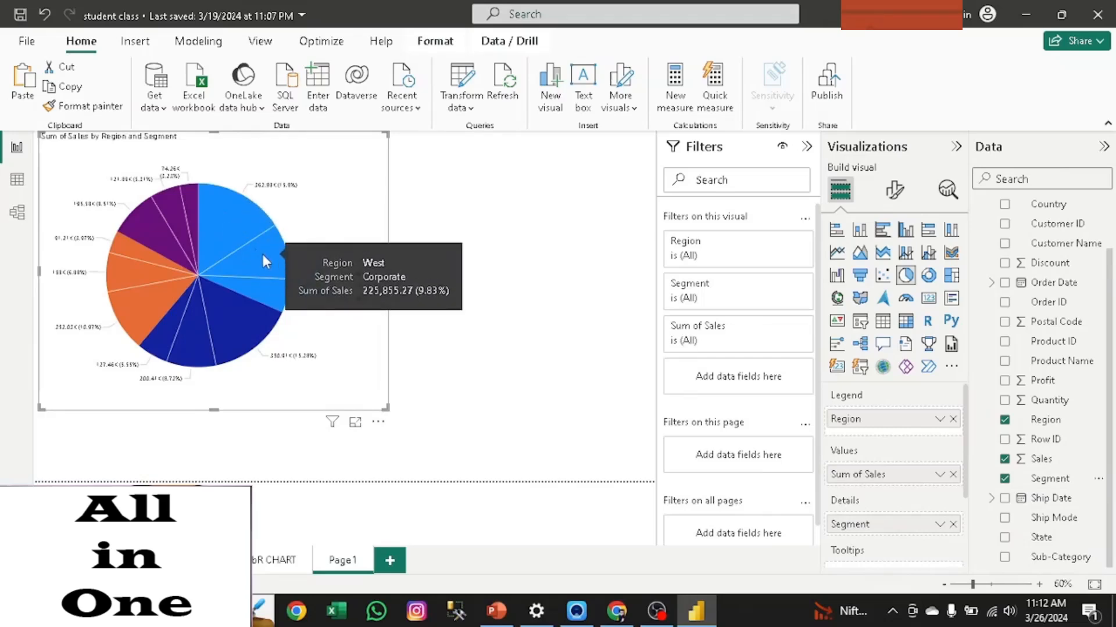
{"action": "mouse_move", "coordinate": [271, 290]}
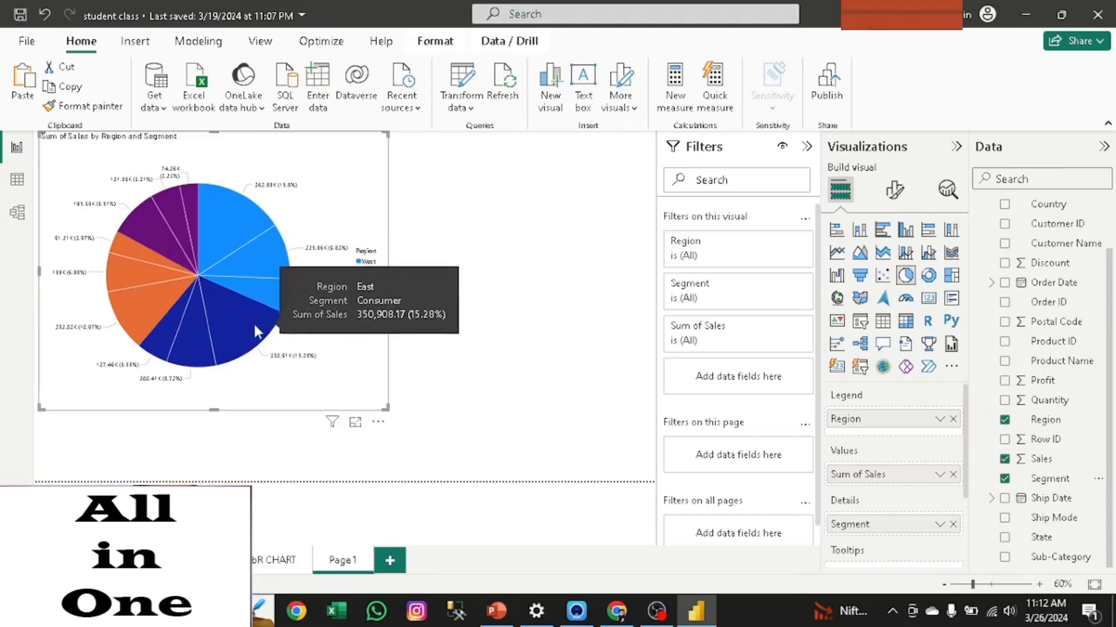
{"action": "mouse_move", "coordinate": [165, 330]}
{"action": "mouse_move", "coordinate": [205, 340]}
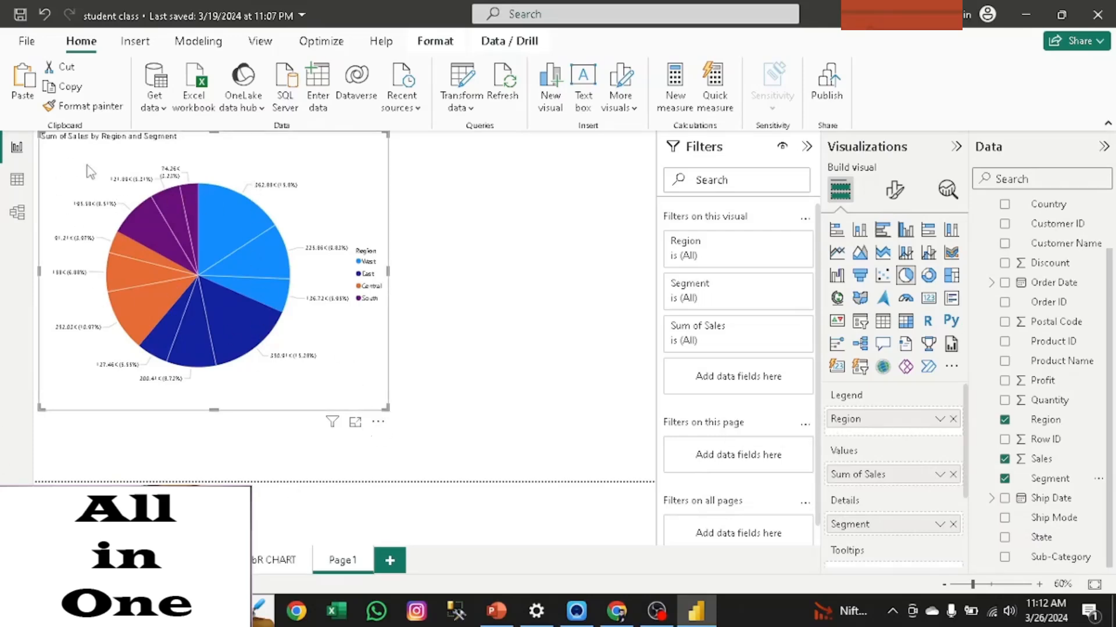
- Copy the stacked bar chart's formatting from the bar chart page onto the pie chart on Page 1 with Format painter
{"action": "left_click", "coordinate": [276, 559]}
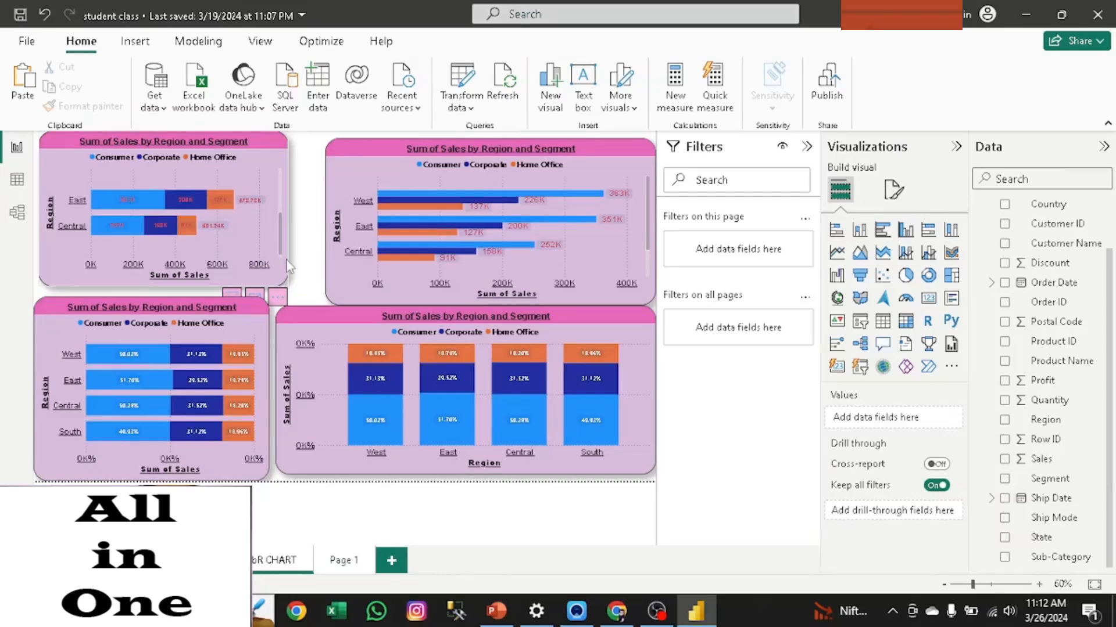
{"action": "double_click", "coordinate": [307, 281]}
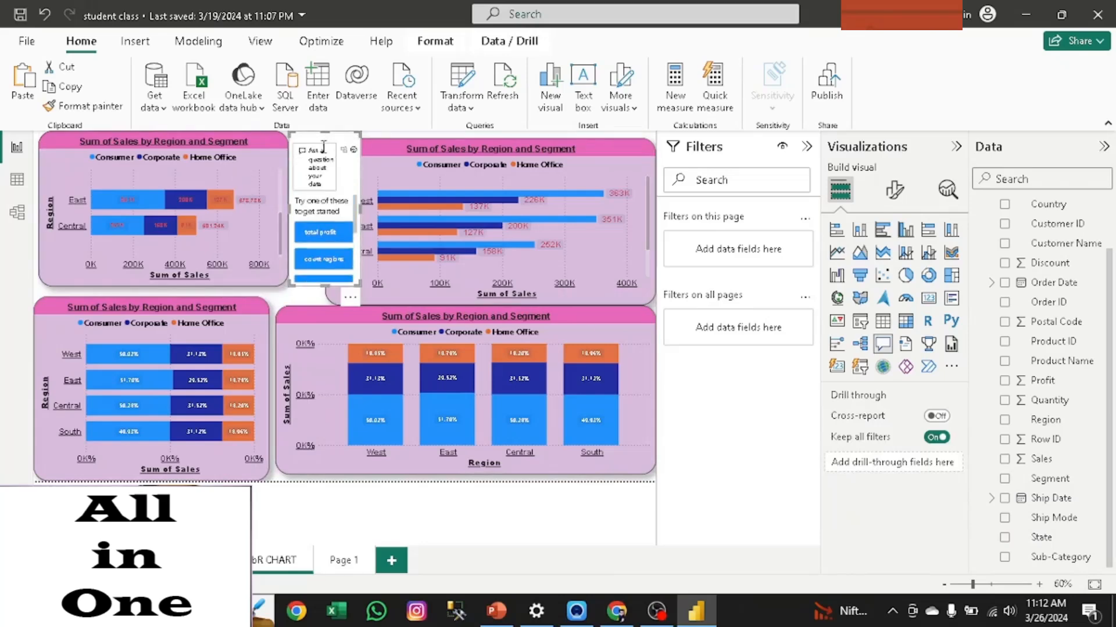
{"action": "key", "text": "Delete"}
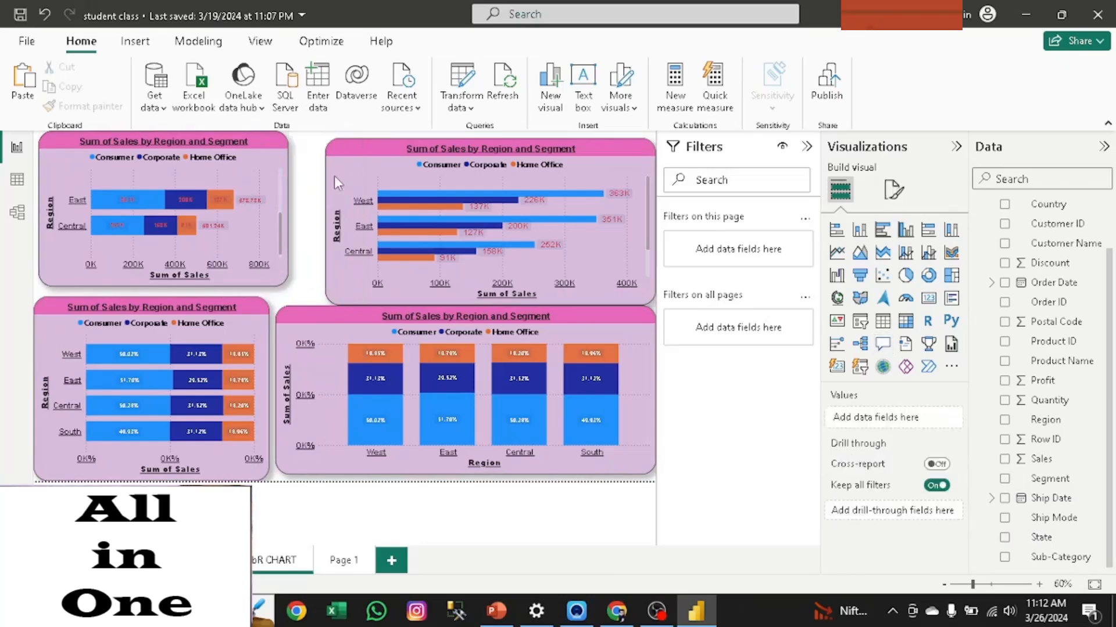
{"action": "left_click", "coordinate": [283, 269]}
{"action": "left_click", "coordinate": [84, 106]}
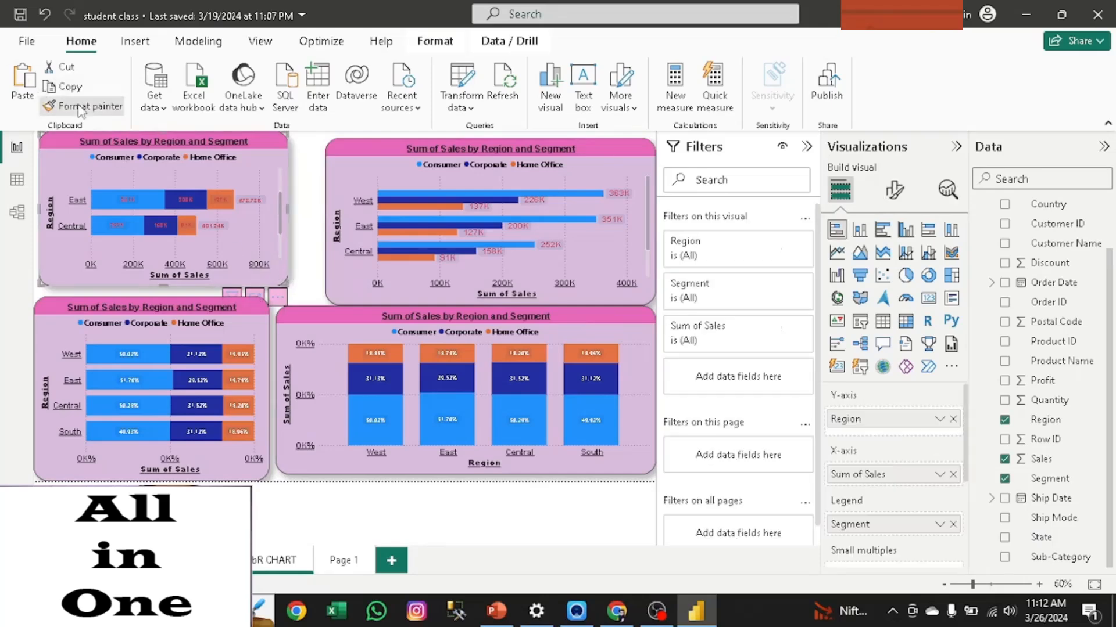
{"action": "left_click", "coordinate": [347, 561]}
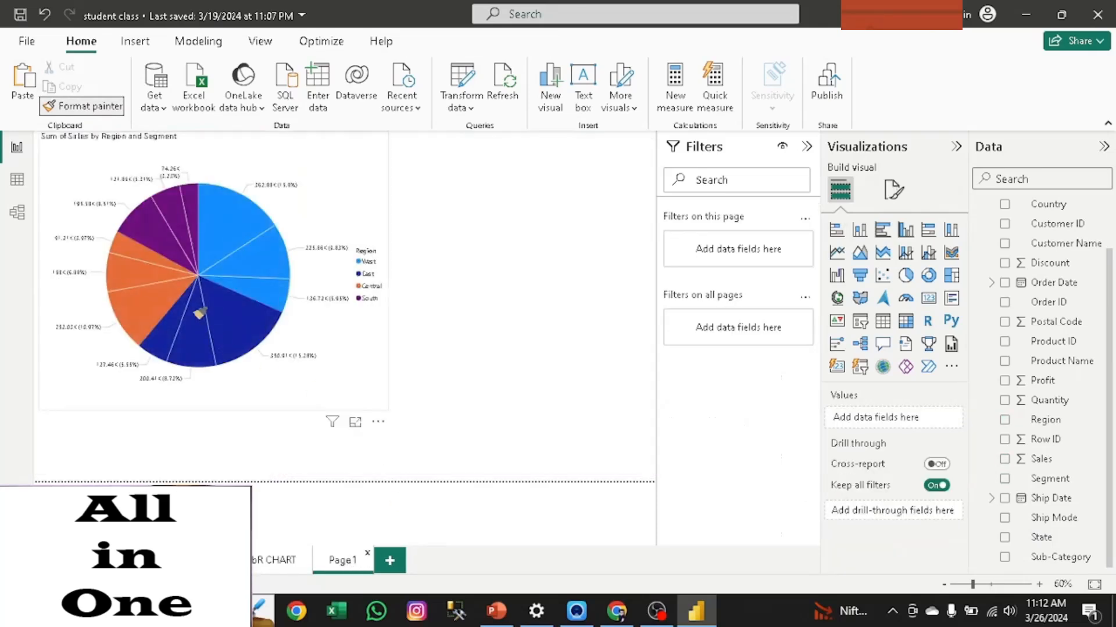
{"action": "left_click", "coordinate": [346, 380]}
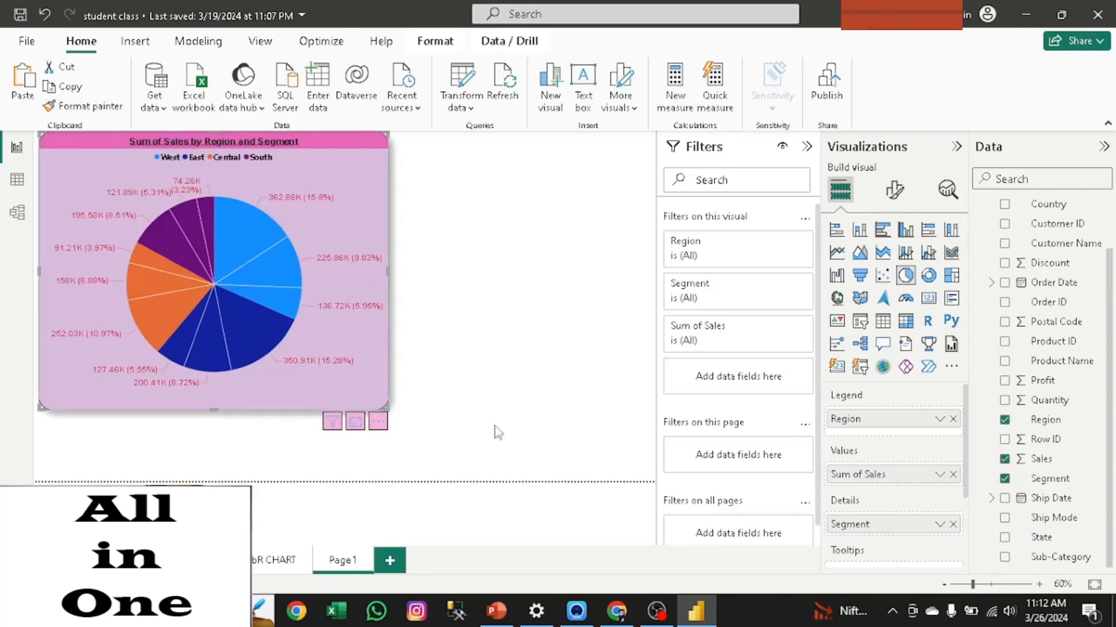
- Turn the pie chart's legend off and back on, and set its position to Top left
{"action": "left_click", "coordinate": [895, 195]}
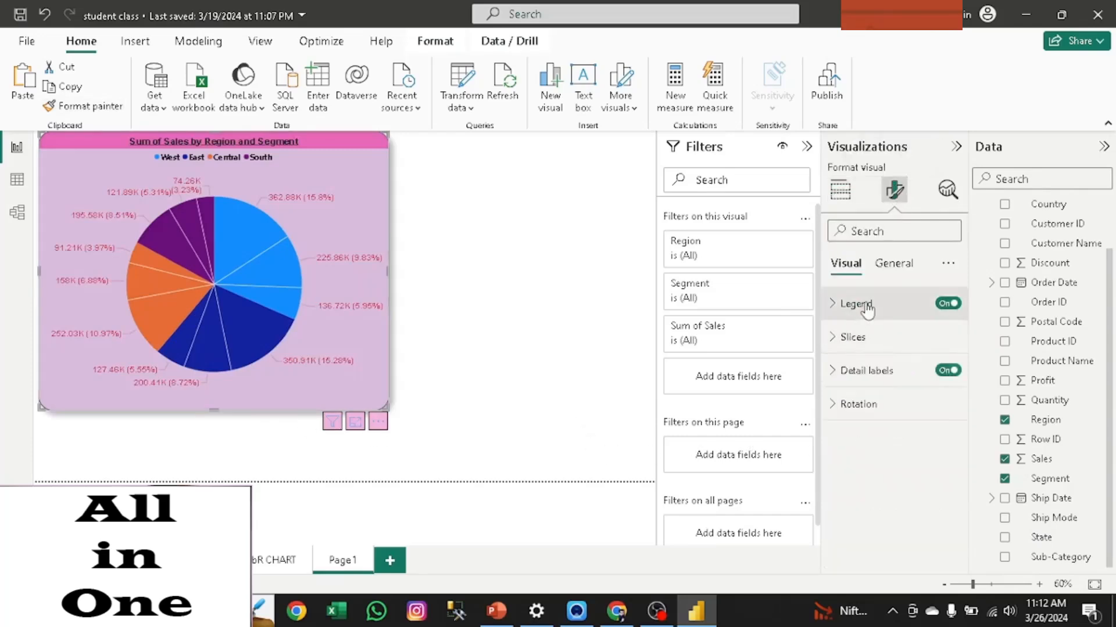
{"action": "left_click", "coordinate": [944, 305]}
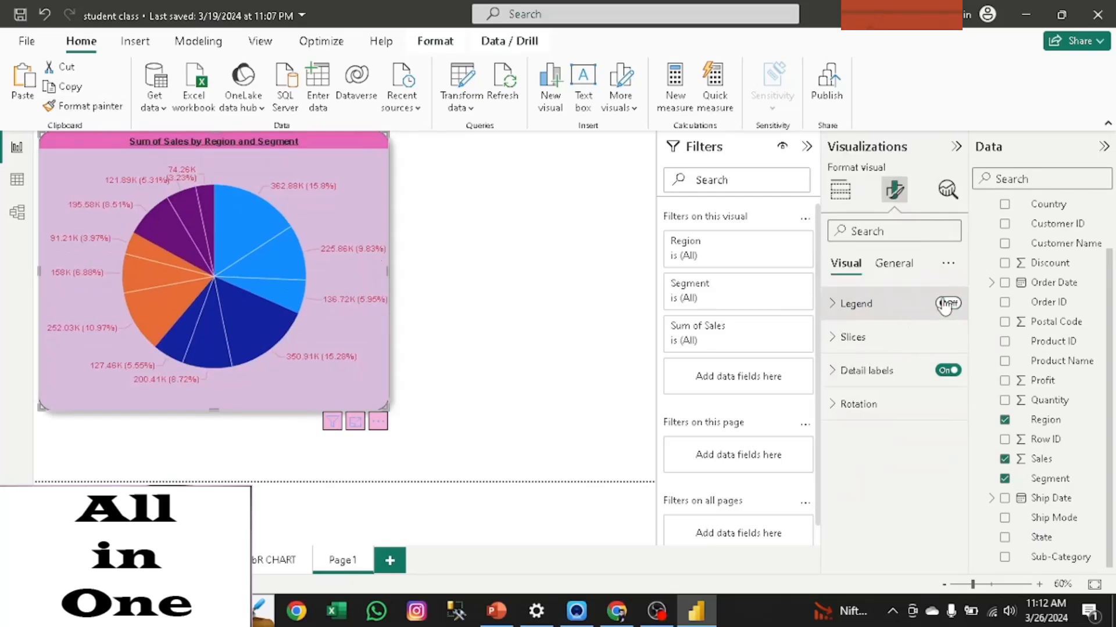
{"action": "left_click", "coordinate": [945, 304]}
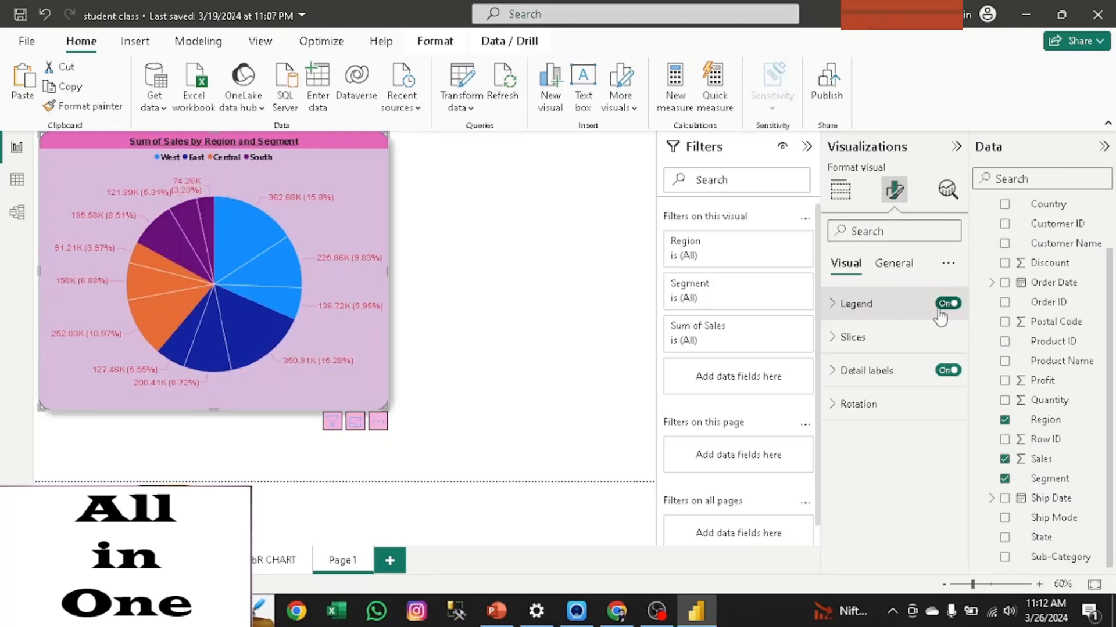
{"action": "left_click", "coordinate": [831, 305]}
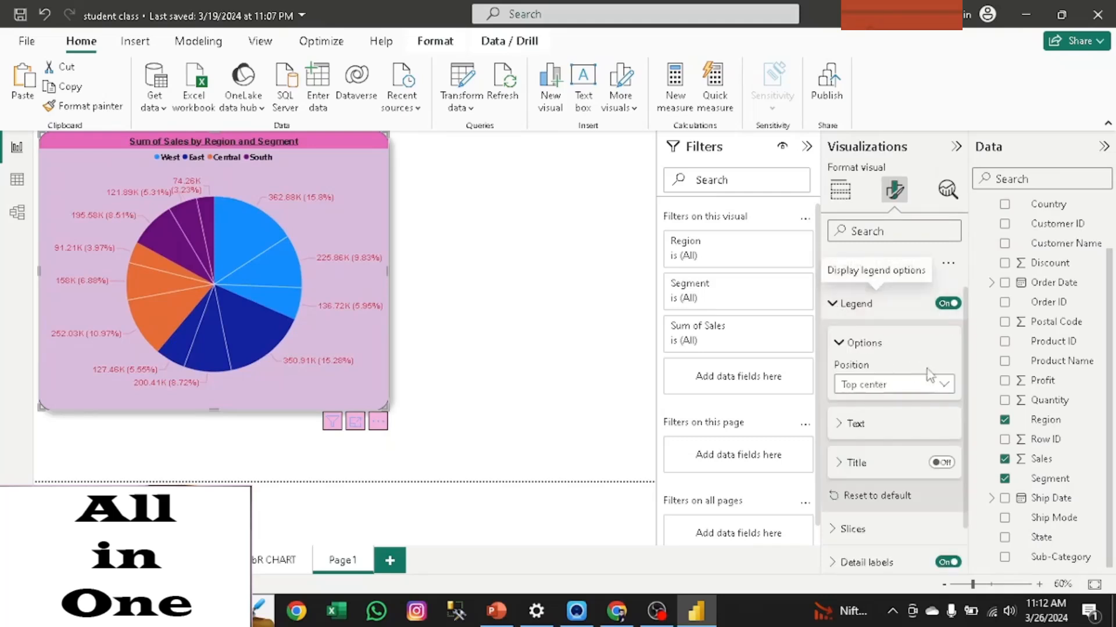
{"action": "left_click", "coordinate": [943, 384]}
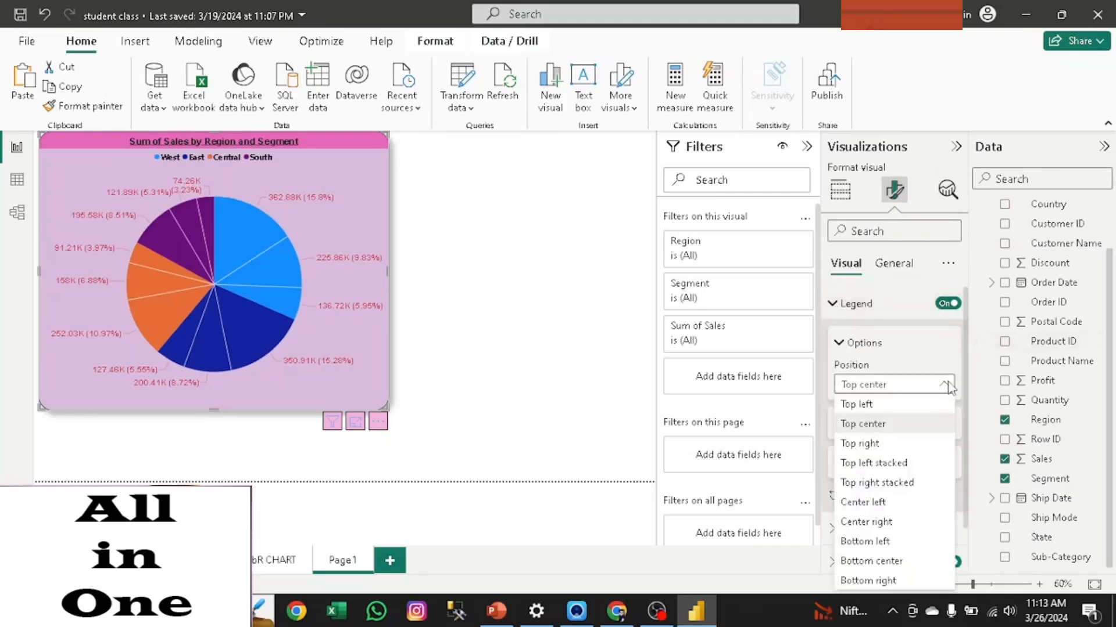
{"action": "left_click", "coordinate": [873, 408]}
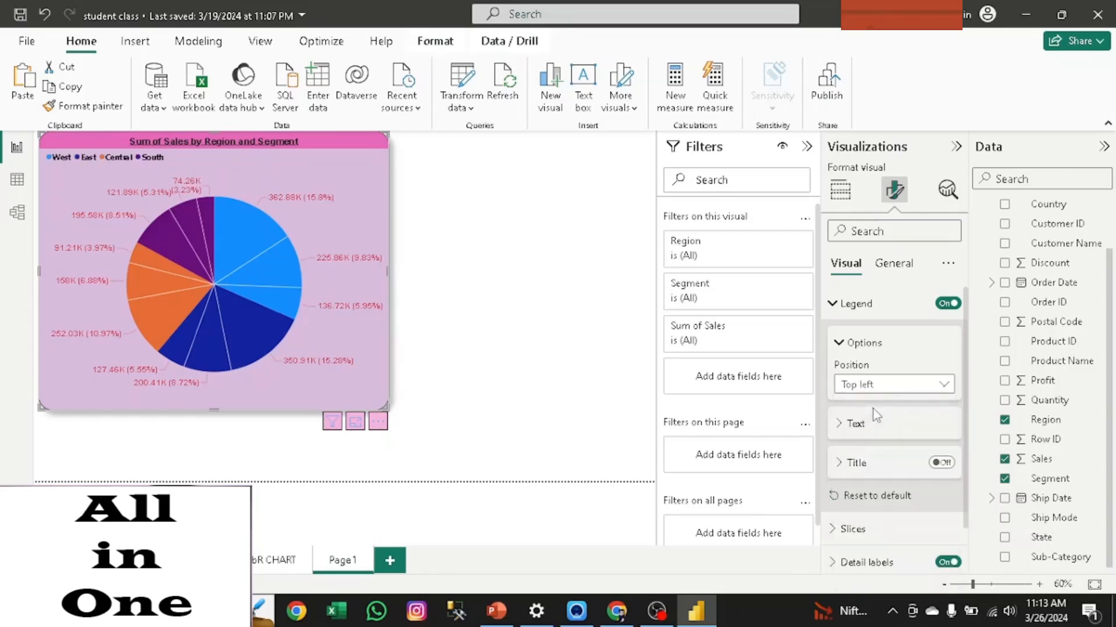
- Try the Top right and Bottom left legend positions on the pie chart, and set the position to Top center
{"action": "left_click", "coordinate": [918, 386]}
{"action": "left_click", "coordinate": [888, 442]}
{"action": "left_click", "coordinate": [898, 386]}
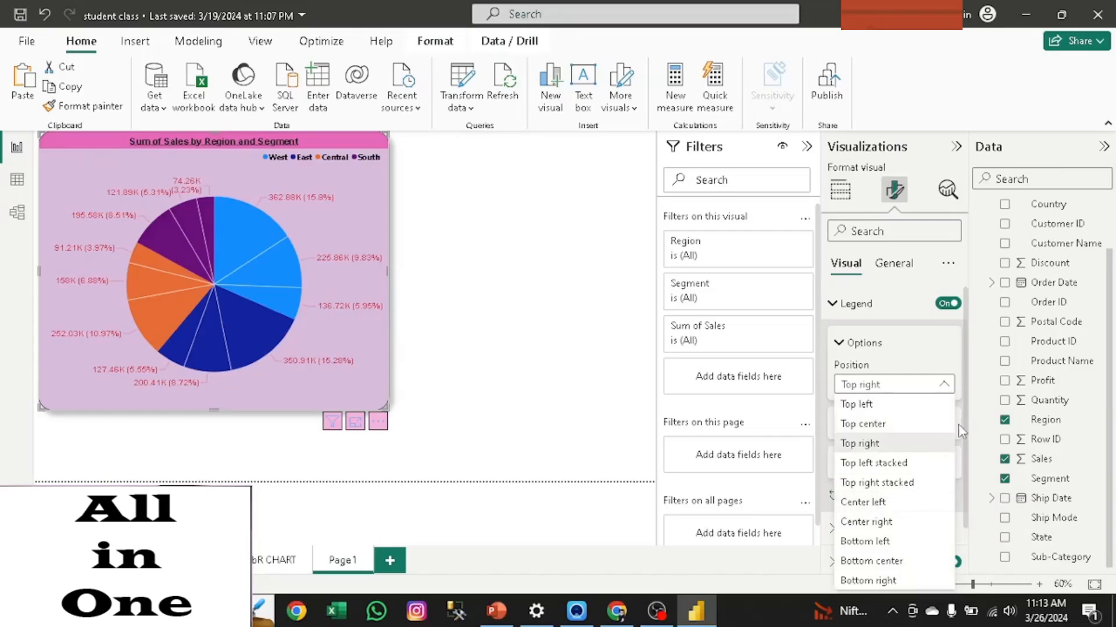
{"action": "left_click", "coordinate": [883, 541]}
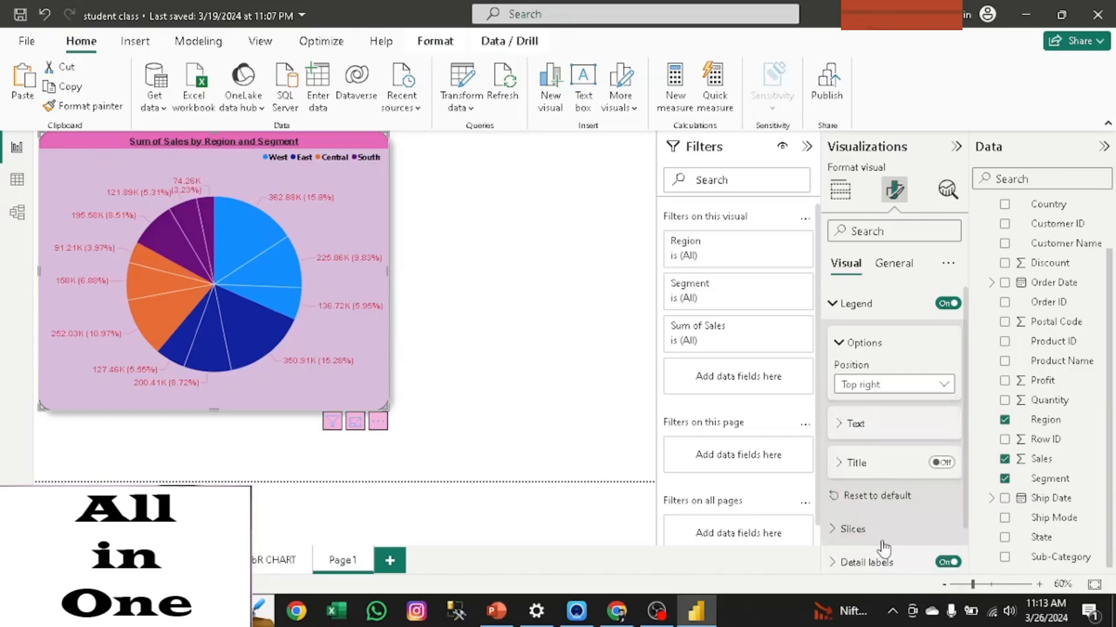
{"action": "left_click", "coordinate": [940, 388]}
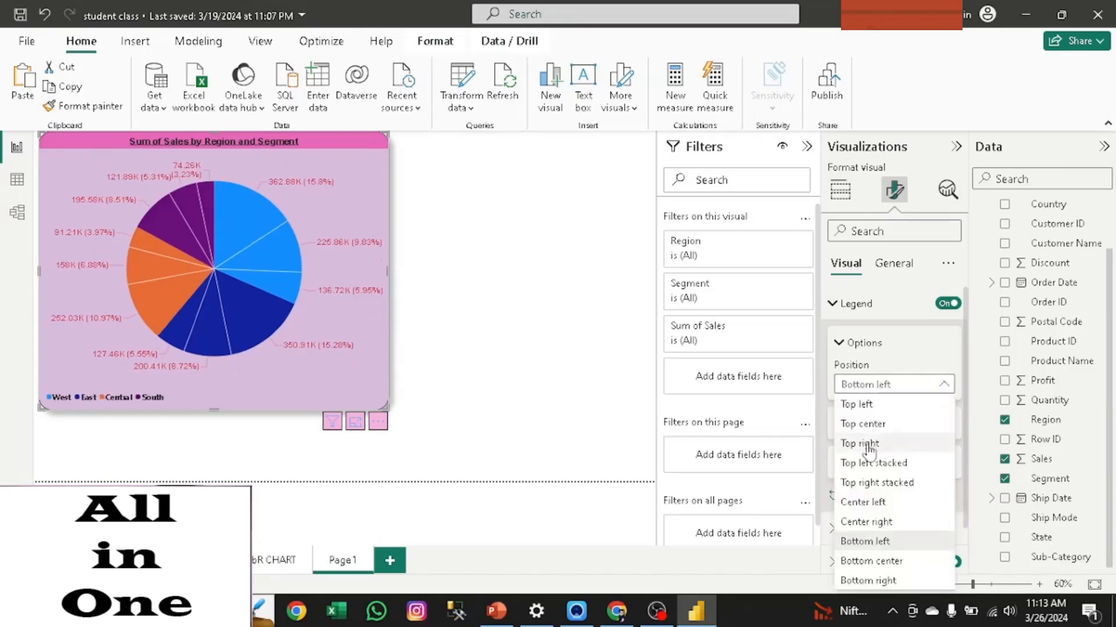
{"action": "key", "text": "Escape"}
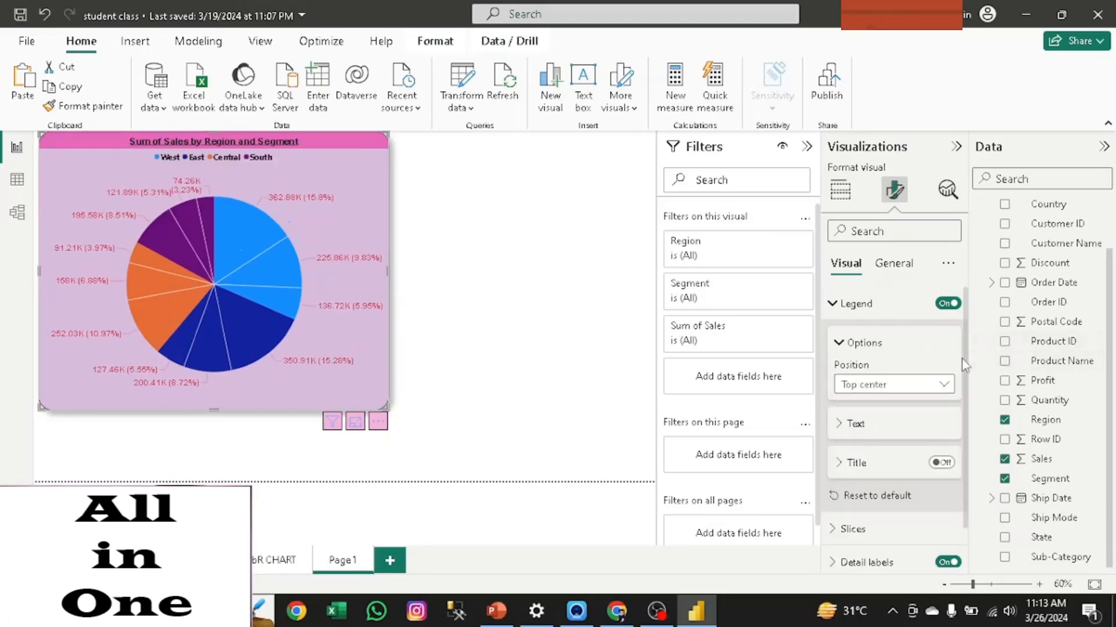
- View the pie chart's legend text settings, and turn the legend title on and back off
{"action": "scroll", "coordinate": [965, 360], "scroll_direction": "down", "scroll_amount": 1}
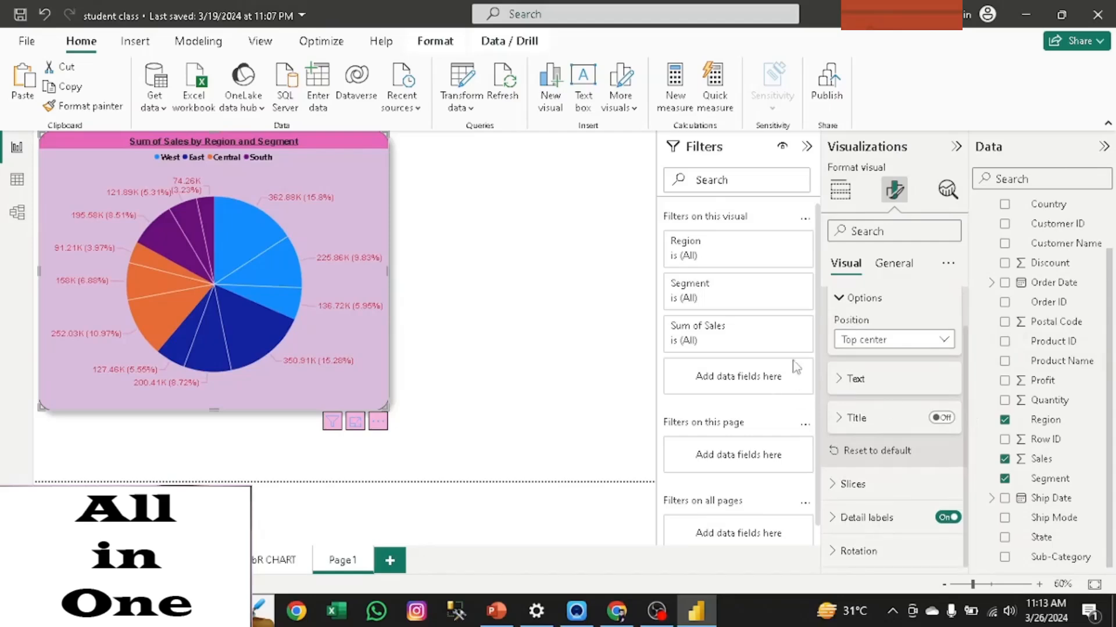
{"action": "left_click", "coordinate": [849, 381]}
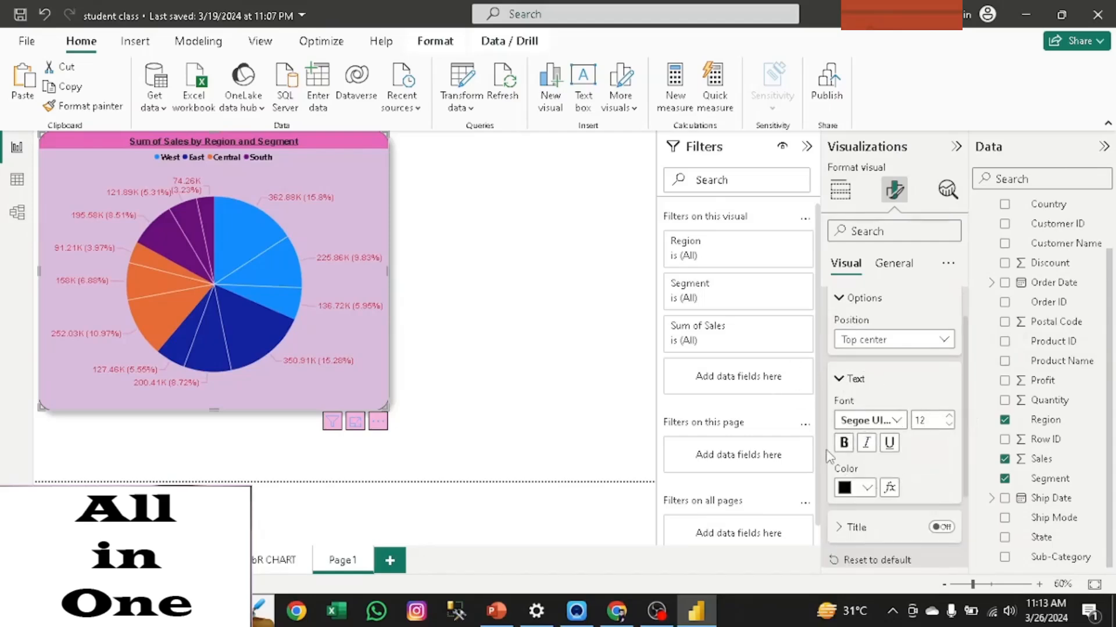
{"action": "left_click", "coordinate": [841, 380]}
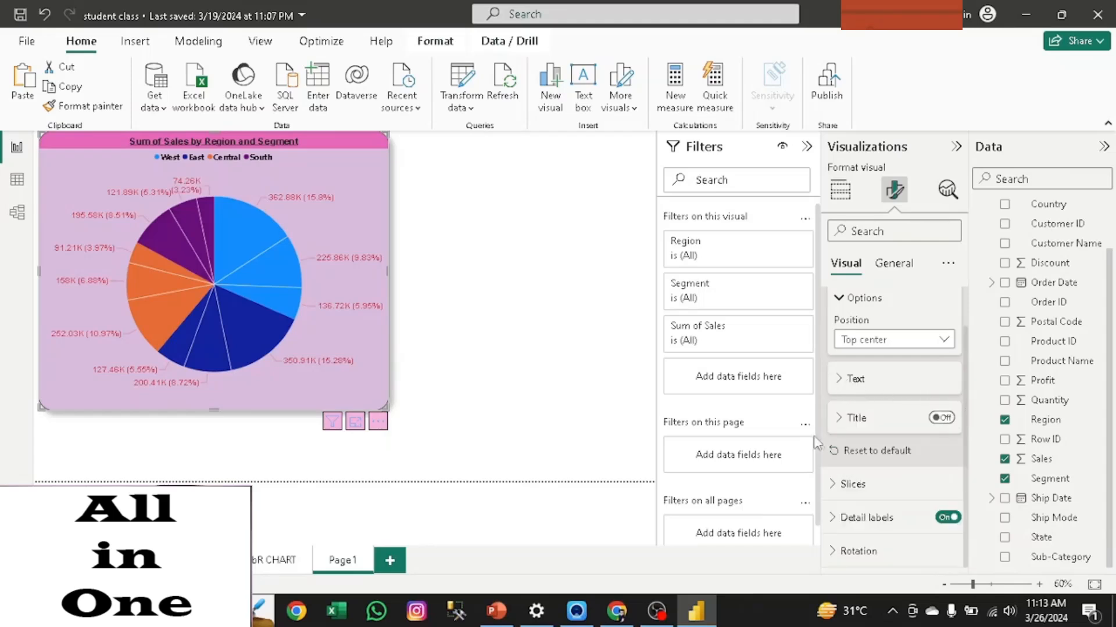
{"action": "left_click", "coordinate": [939, 421]}
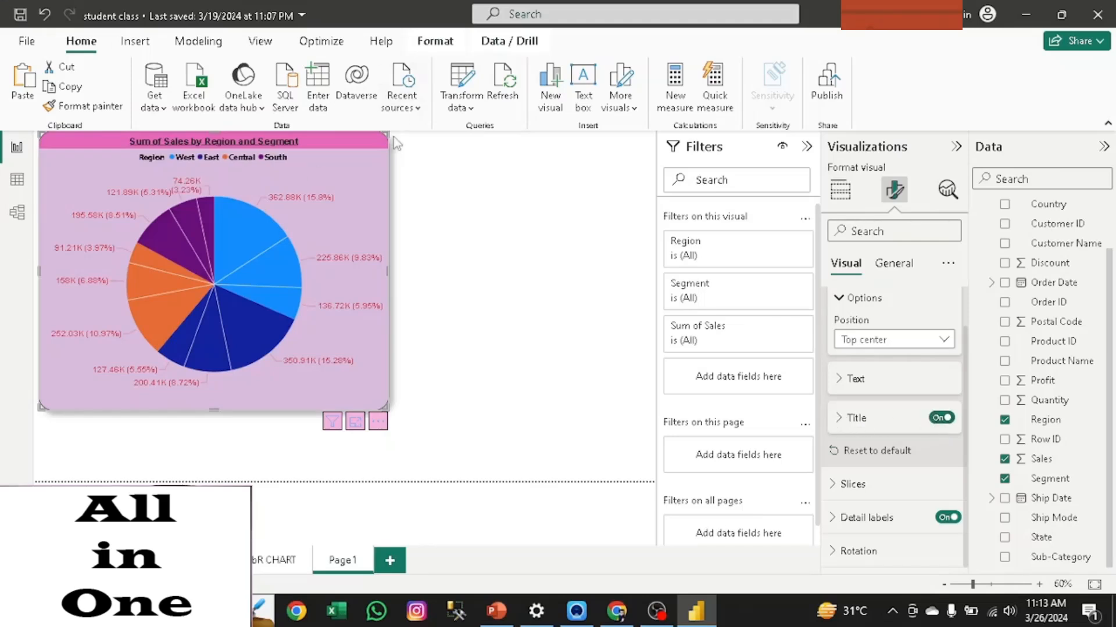
{"action": "left_click", "coordinate": [840, 420]}
{"action": "left_click", "coordinate": [840, 419]}
{"action": "left_click", "coordinate": [837, 419]}
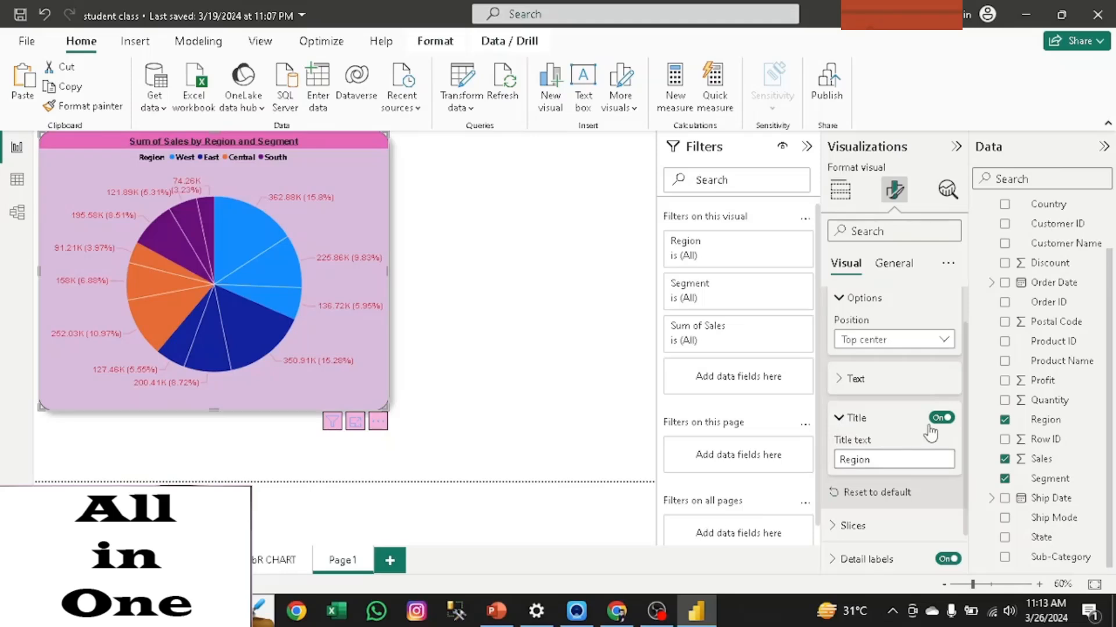
{"action": "left_click", "coordinate": [943, 431]}
{"action": "left_click", "coordinate": [855, 422]}
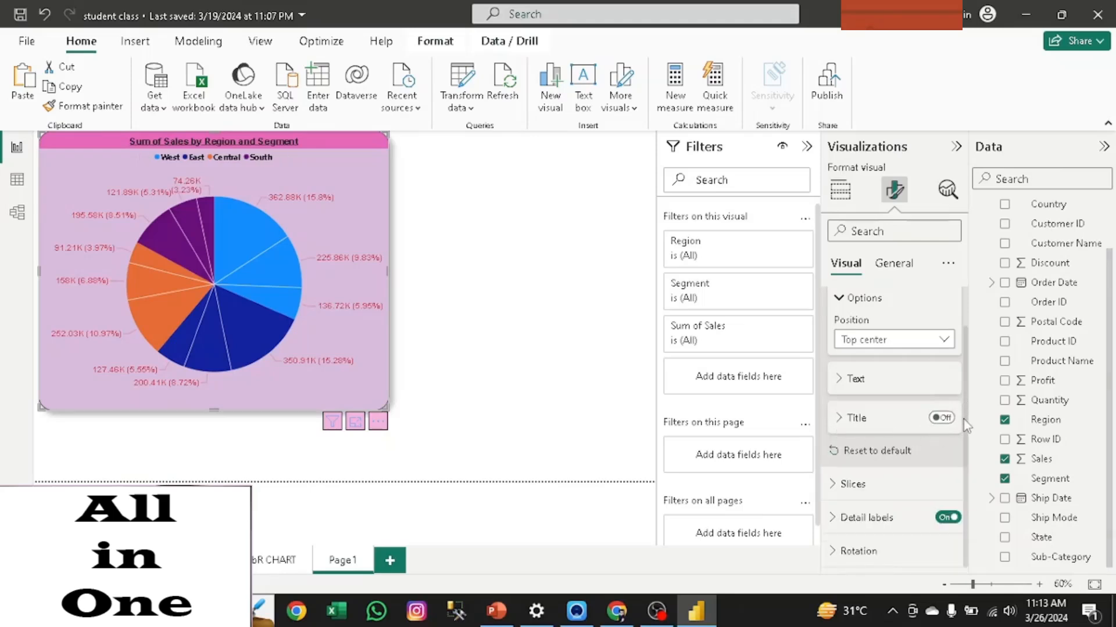
- Recolor the pie chart's East slices purple and its Central slices a lighter shade of the theme's yellow
{"action": "left_click", "coordinate": [835, 487]}
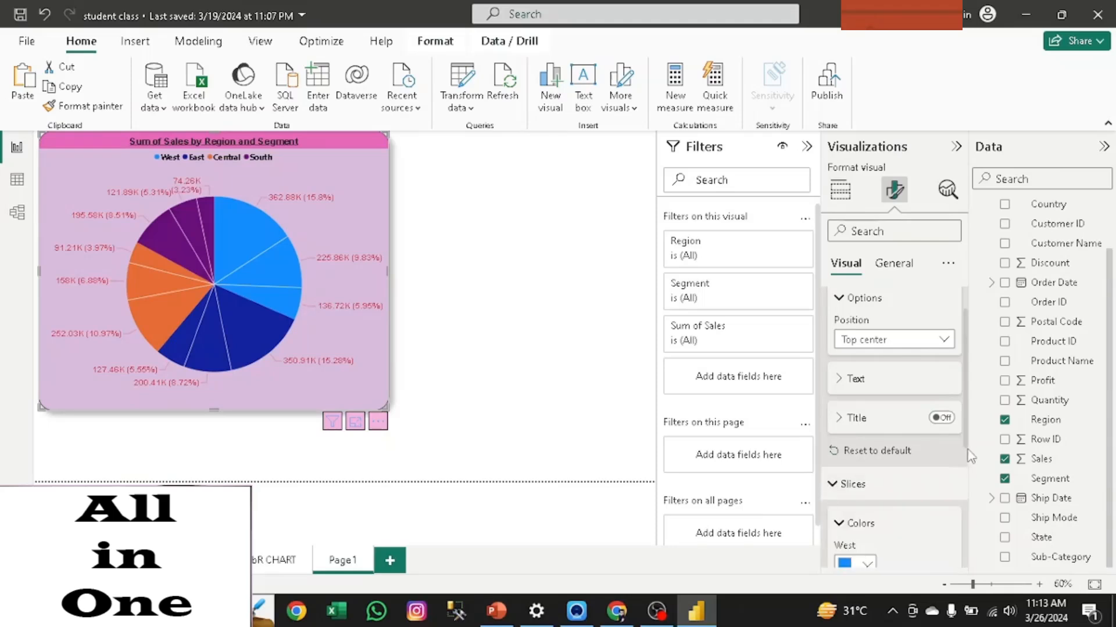
{"action": "left_click_drag", "start_coordinate": [964, 436], "coordinate": [974, 521]}
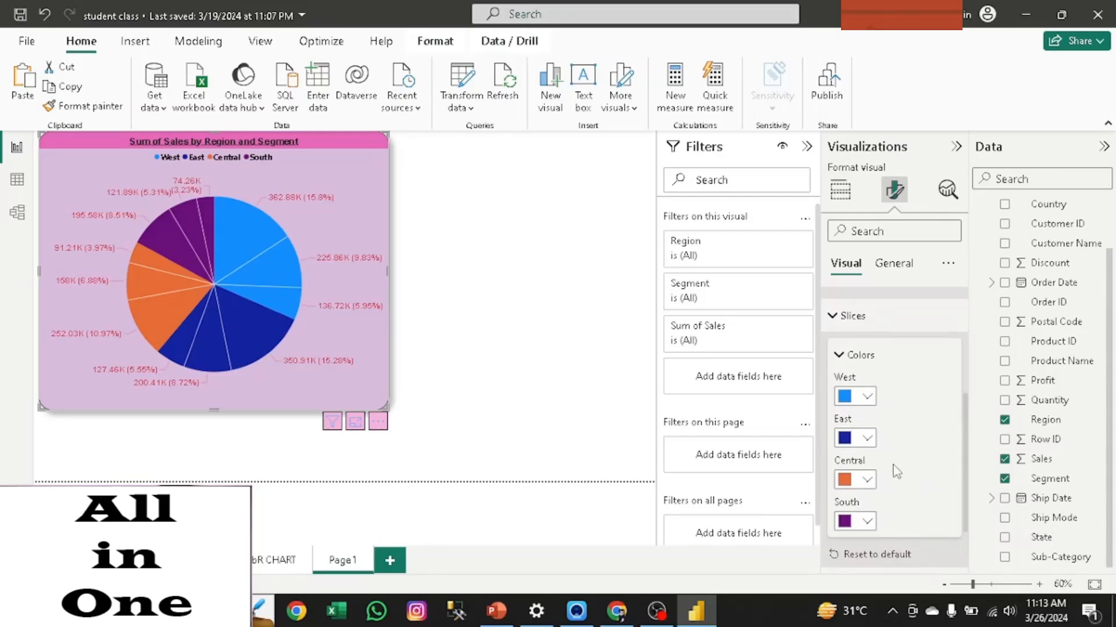
{"action": "left_click", "coordinate": [851, 443]}
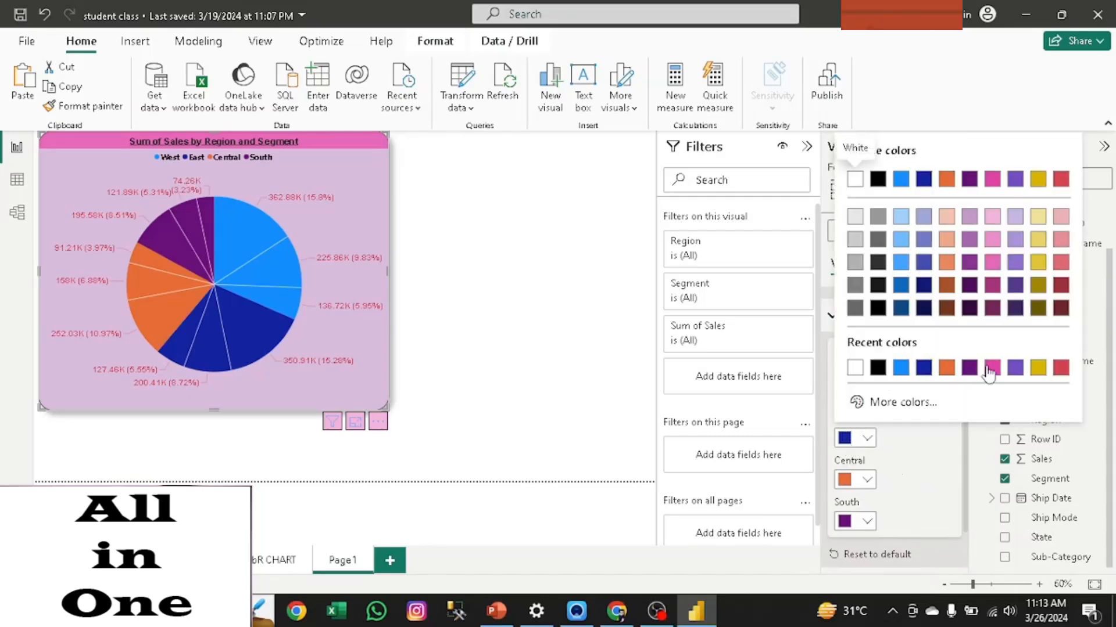
{"action": "left_click", "coordinate": [1015, 368]}
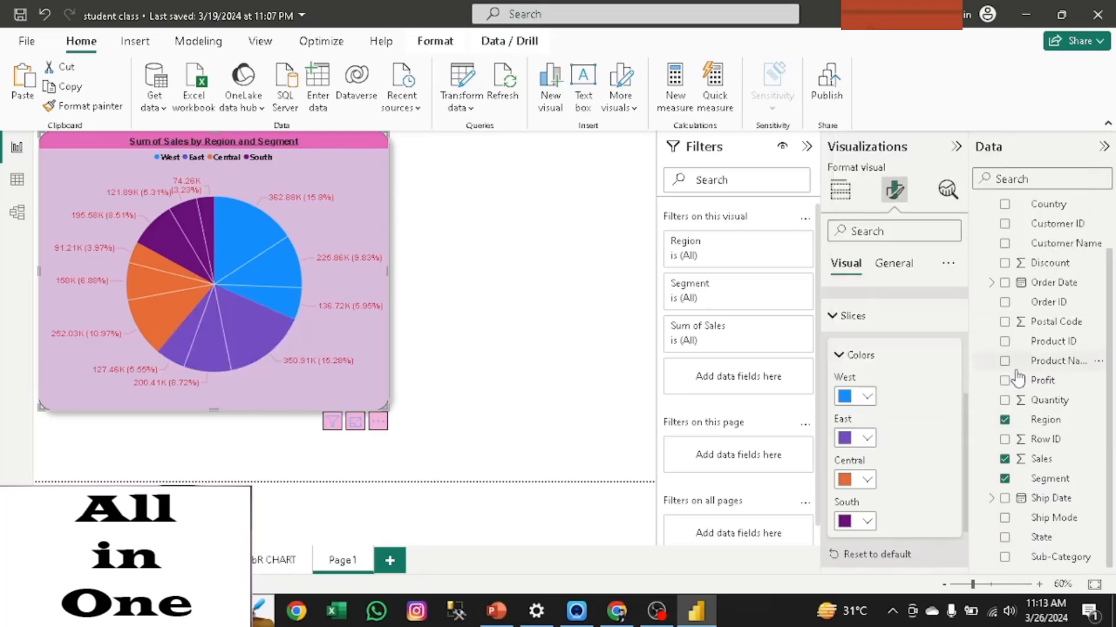
{"action": "left_click", "coordinate": [853, 480]}
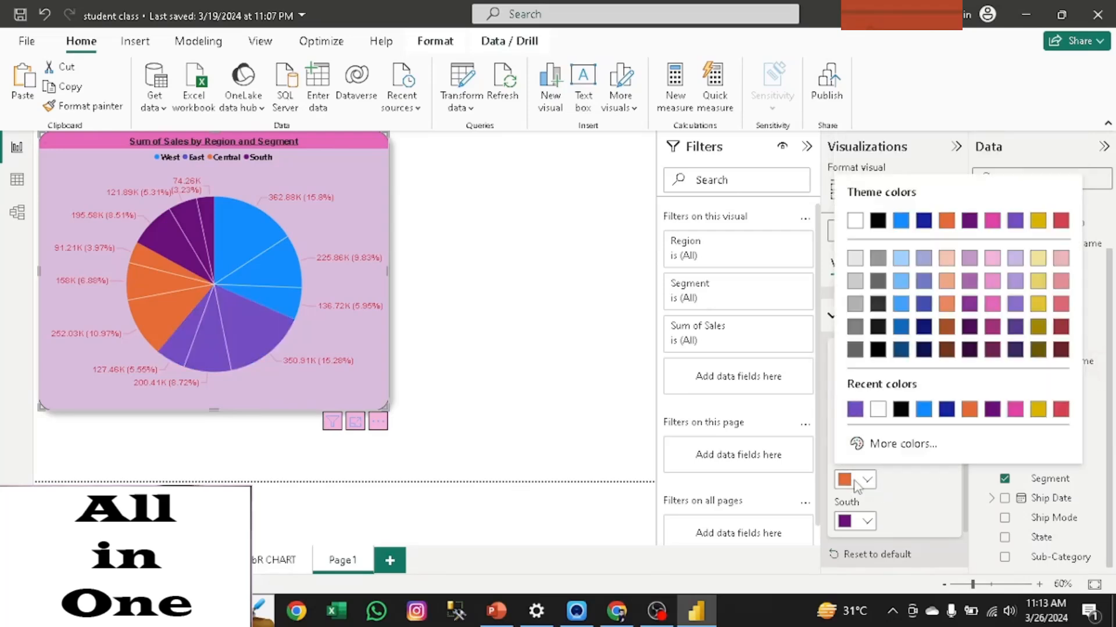
{"action": "left_click", "coordinate": [1038, 306]}
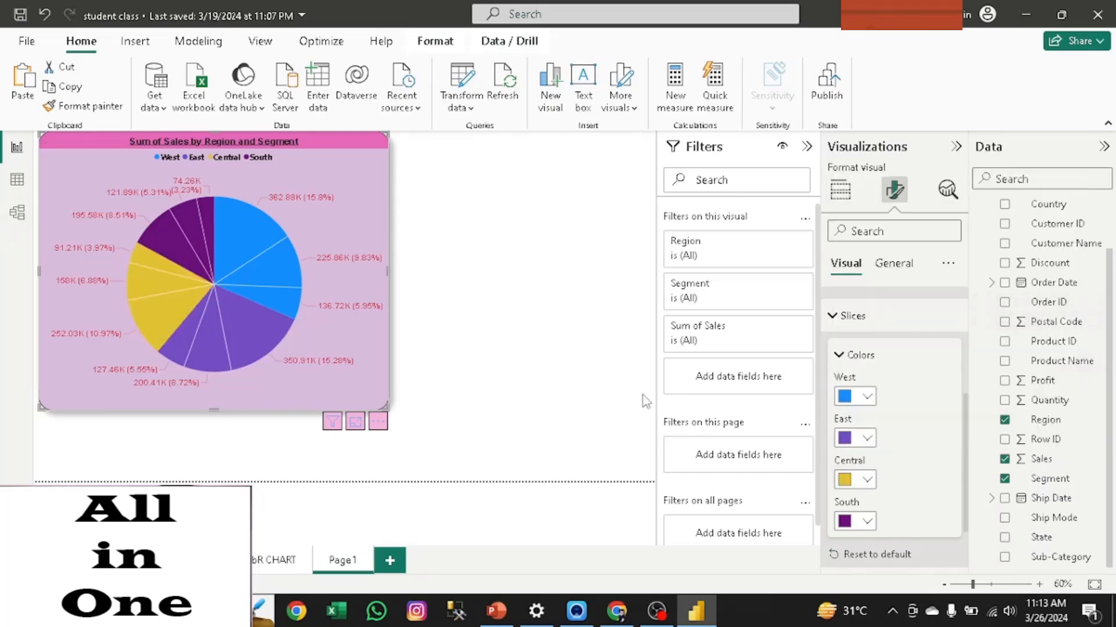
{"action": "left_click", "coordinate": [839, 354]}
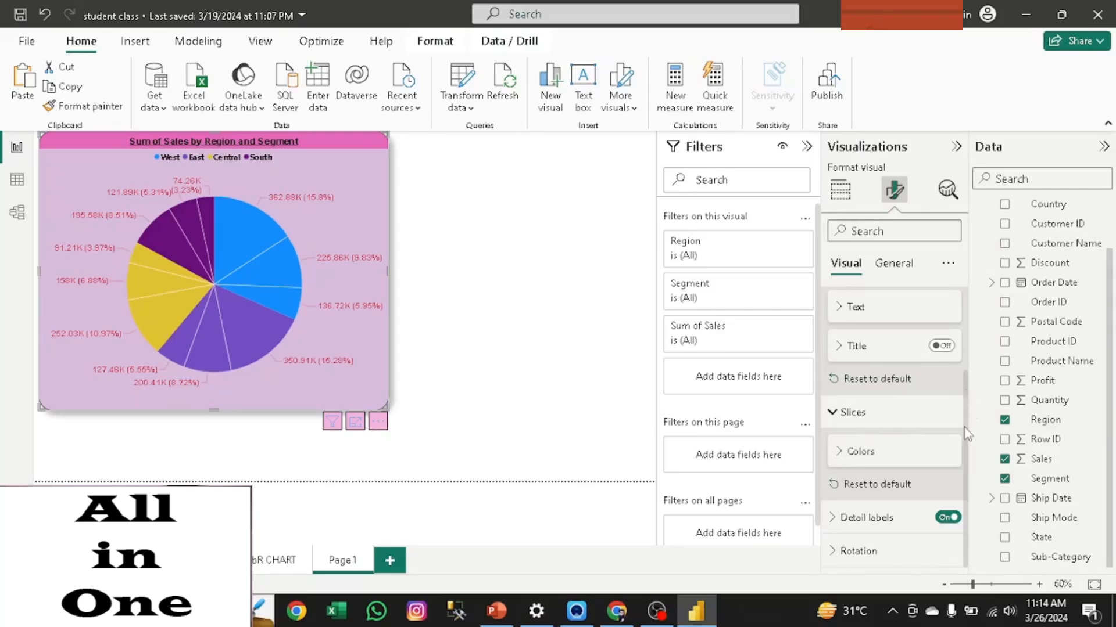
{"action": "left_click_drag", "start_coordinate": [965, 428], "coordinate": [963, 302]}
{"action": "left_click", "coordinate": [836, 306]}
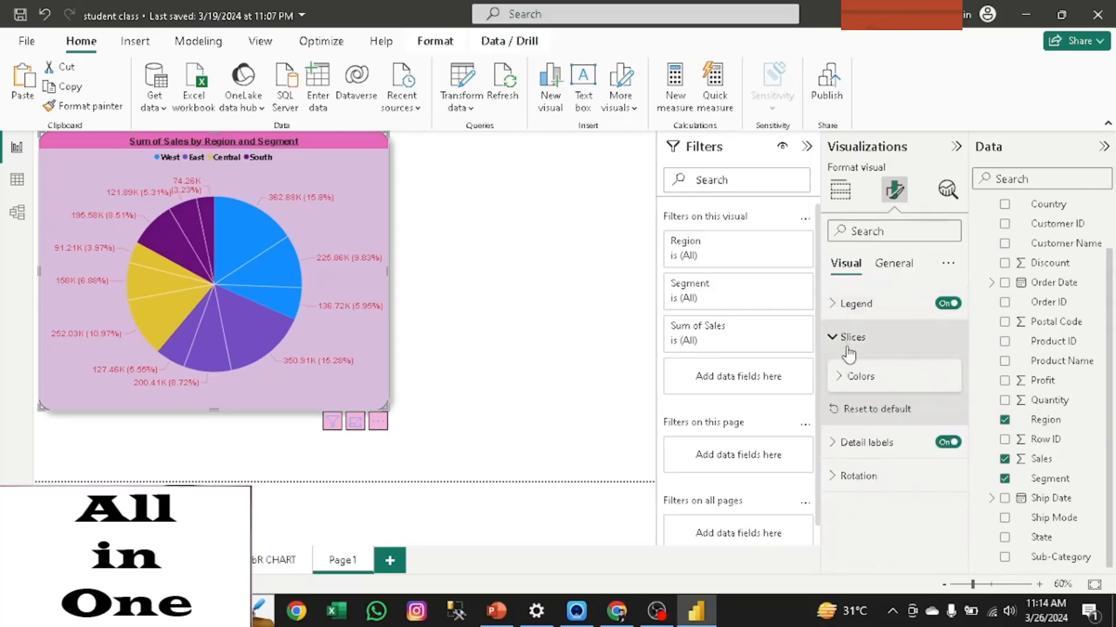
{"action": "left_click", "coordinate": [838, 339]}
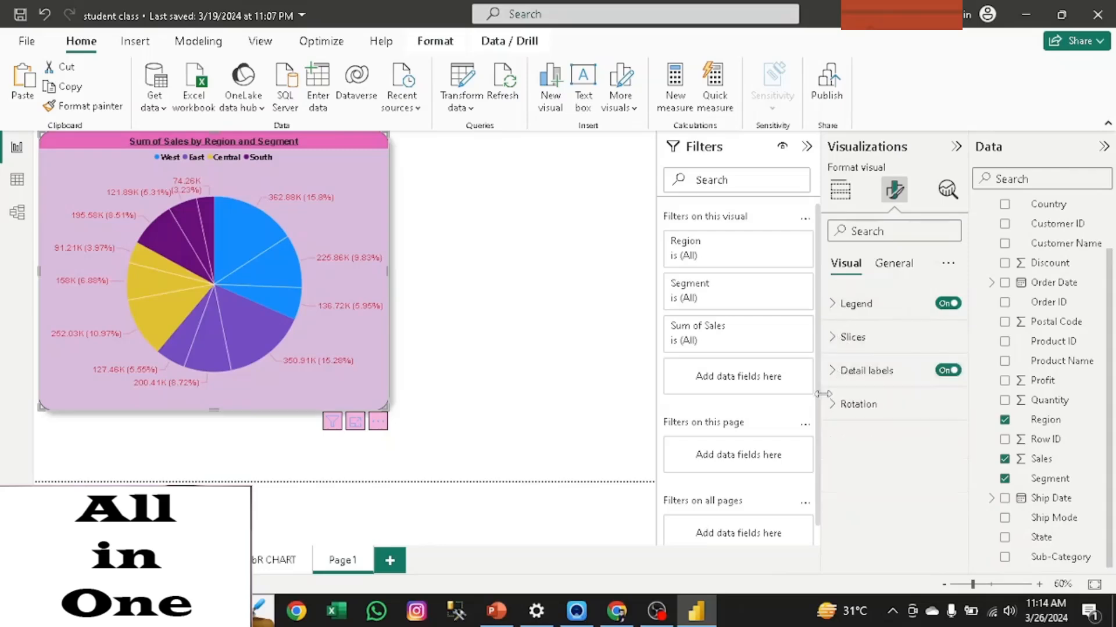
- Turn the pie chart's detail labels off and back on, and set their position to Prefer outside after trying Inside
{"action": "left_click", "coordinate": [950, 371]}
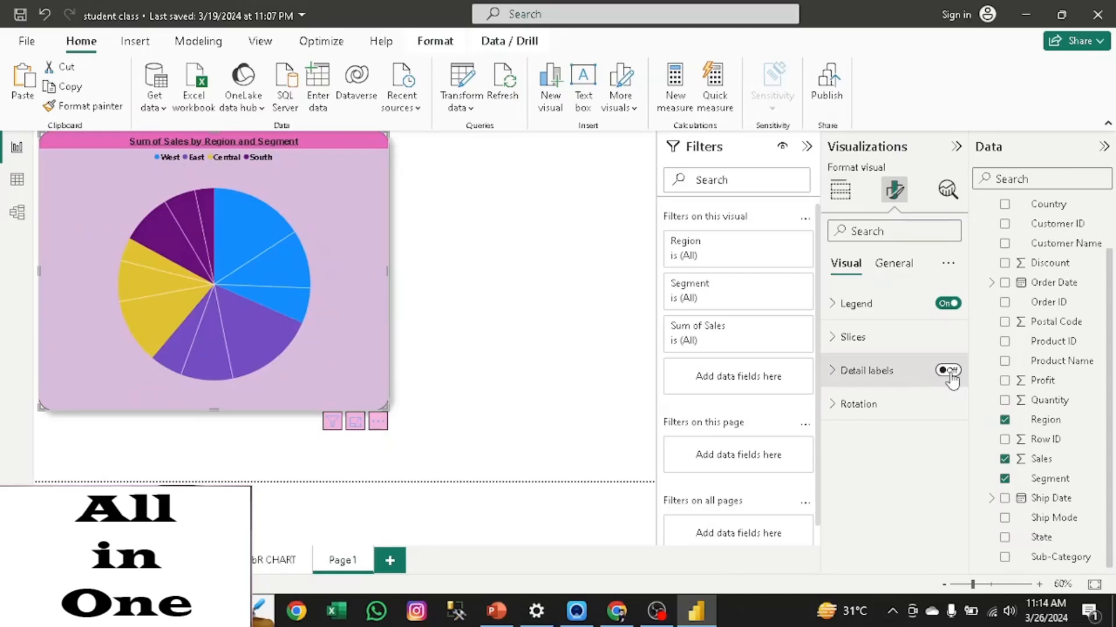
{"action": "left_click", "coordinate": [949, 371]}
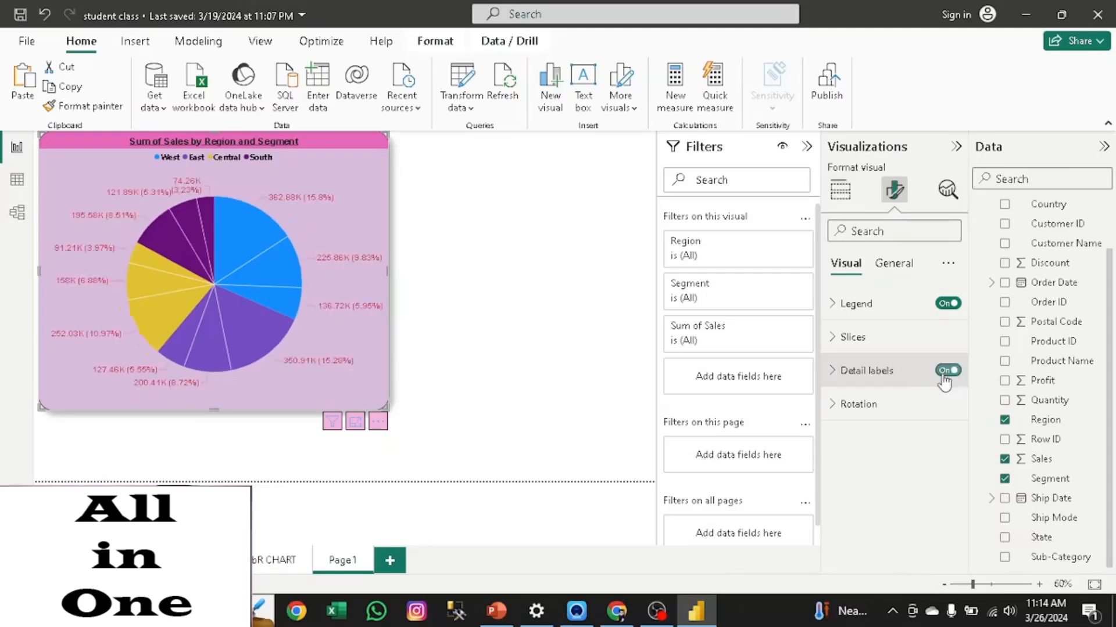
{"action": "left_click", "coordinate": [841, 374]}
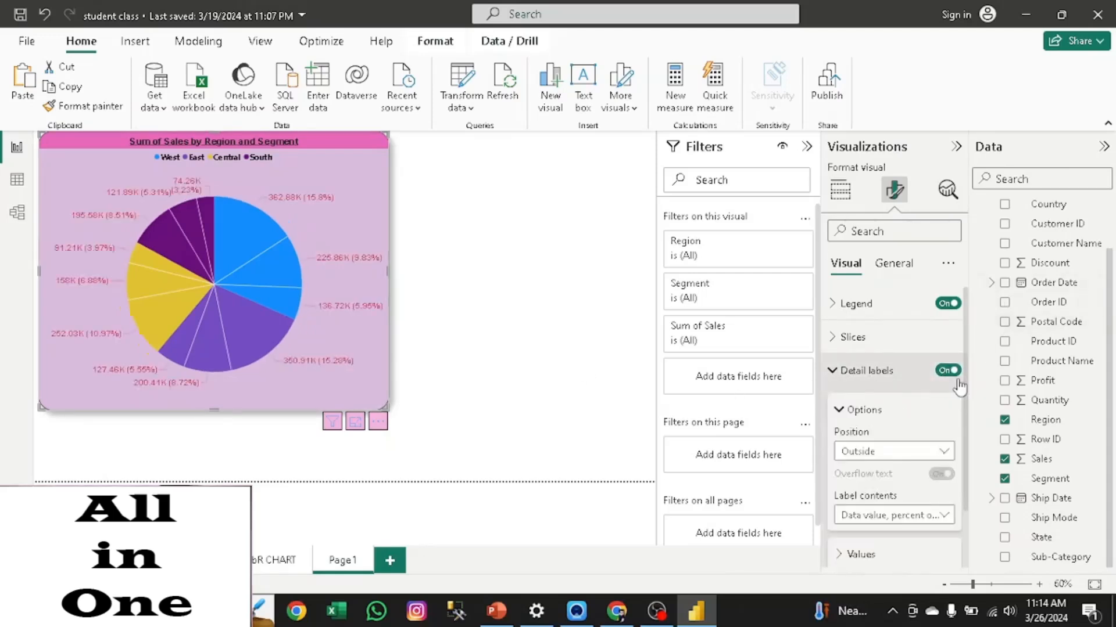
{"action": "scroll", "coordinate": [965, 442], "scroll_direction": "down", "scroll_amount": 2}
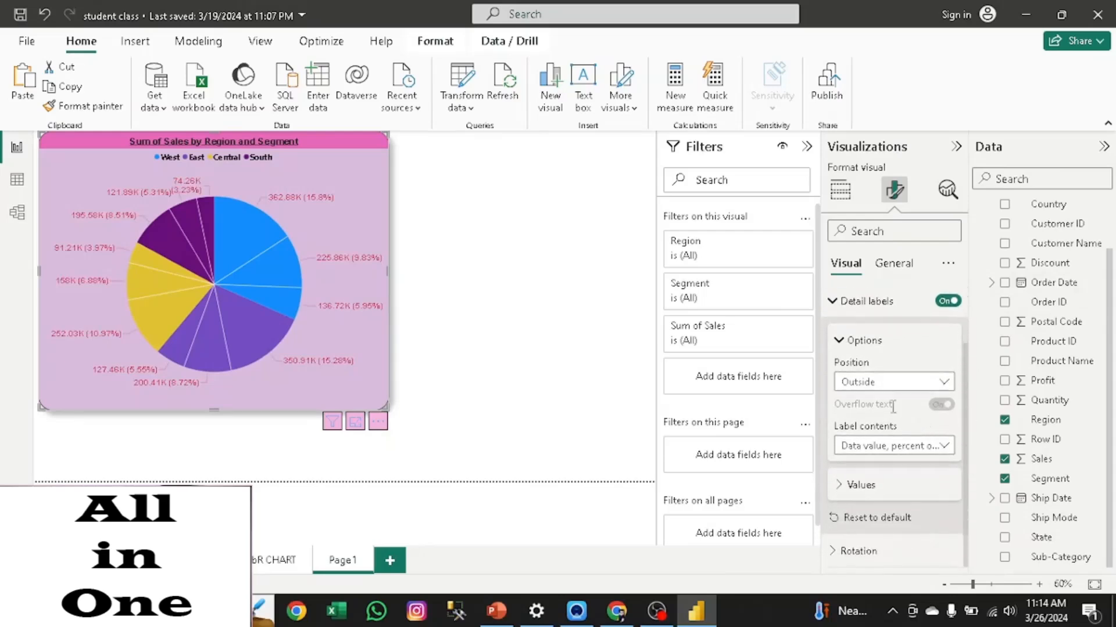
{"action": "left_click", "coordinate": [868, 384]}
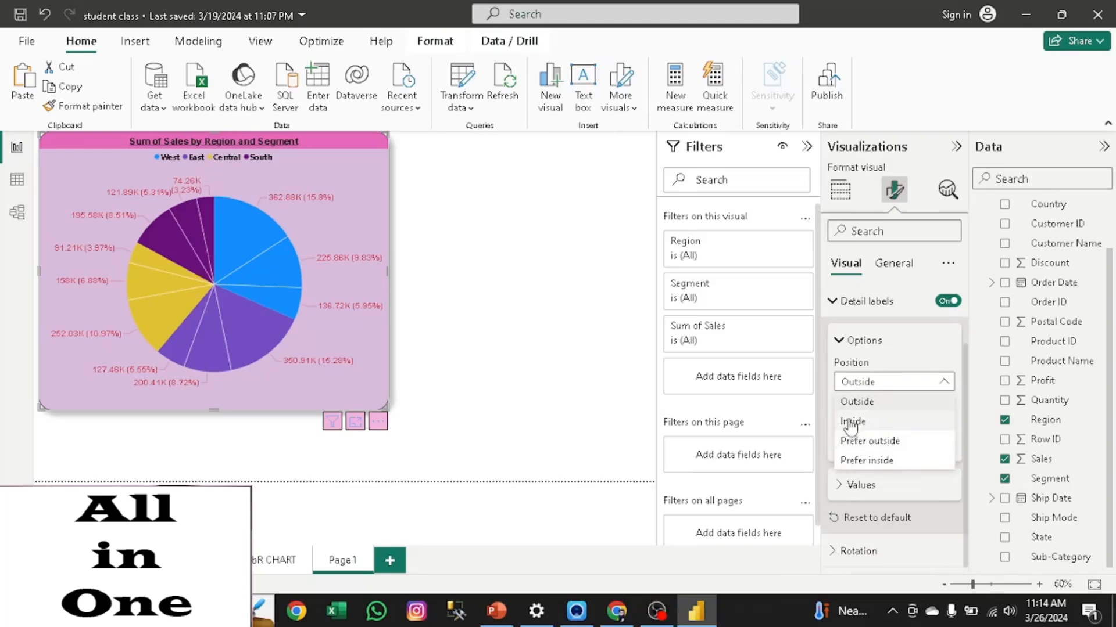
{"action": "left_click", "coordinate": [873, 410]}
{"action": "left_click", "coordinate": [880, 384]}
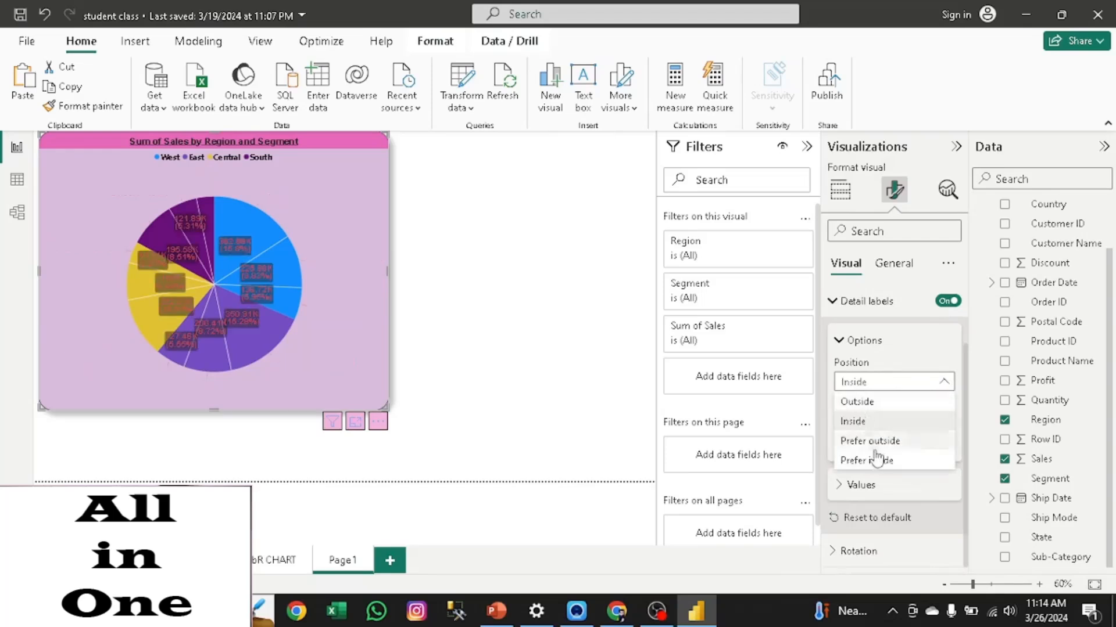
{"action": "left_click", "coordinate": [880, 443]}
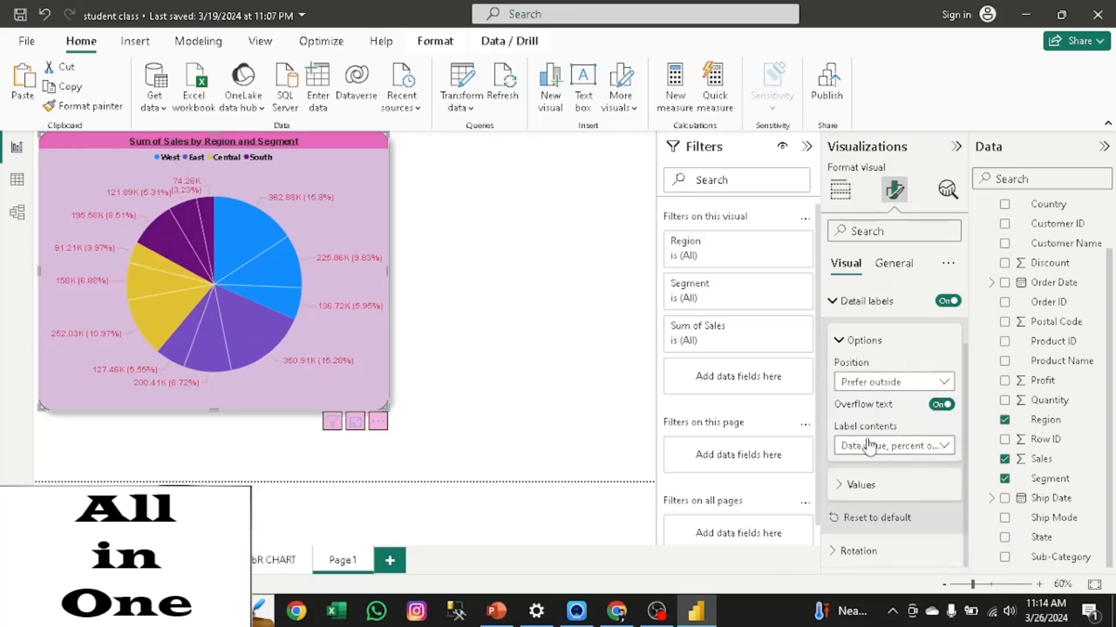
- Try Data value as the detail labels' contents, and restore the contents to Data value, percent of total
{"action": "left_click", "coordinate": [943, 447]}
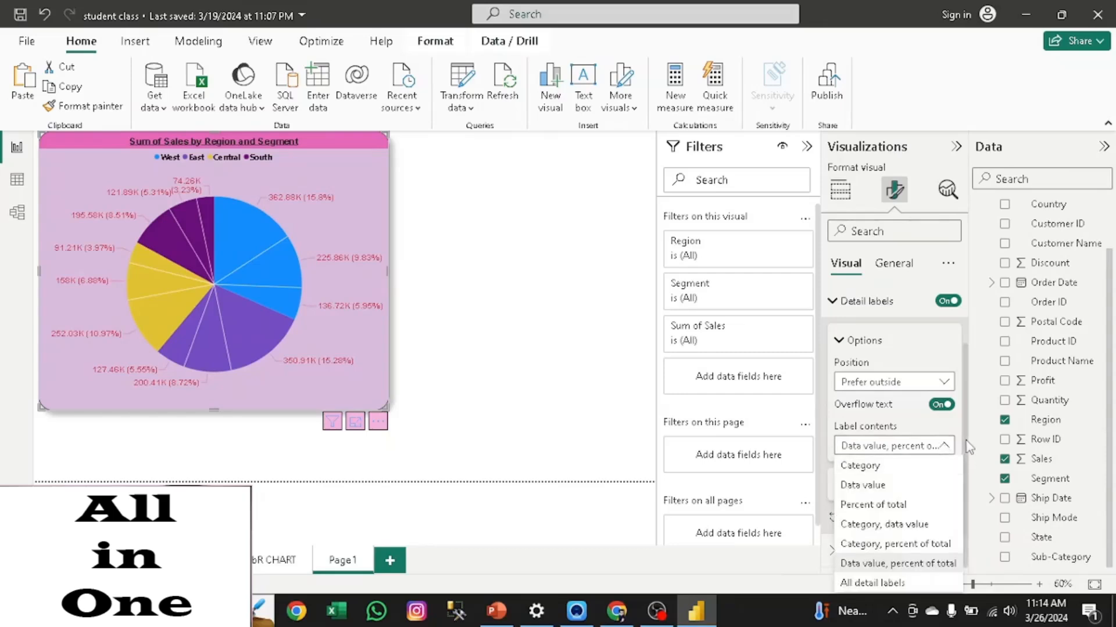
{"action": "left_click", "coordinate": [967, 467]}
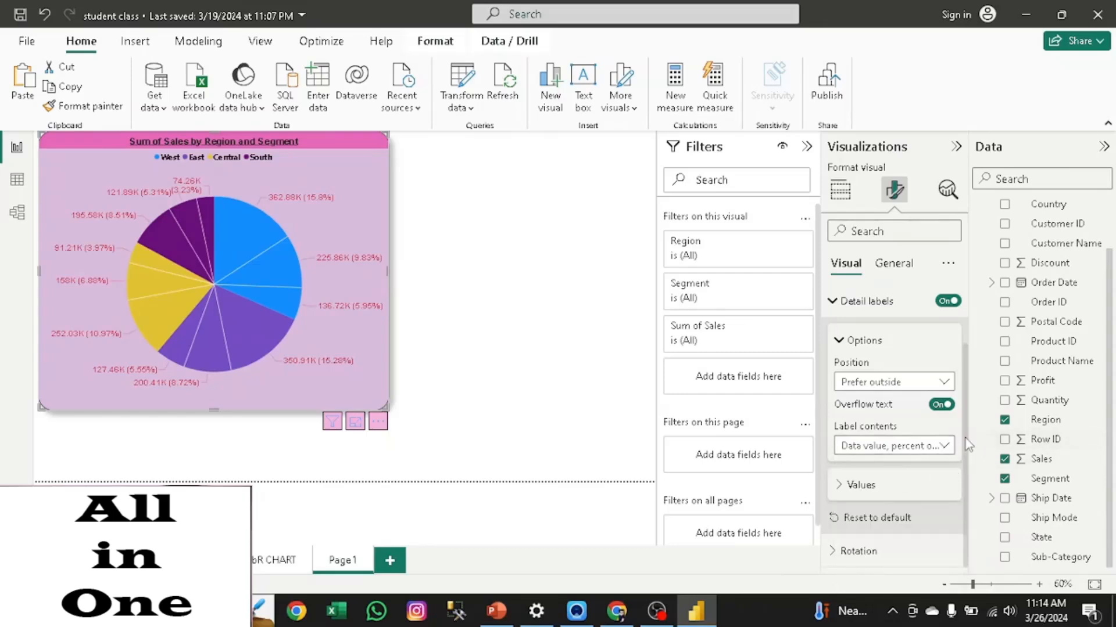
{"action": "left_click", "coordinate": [943, 451]}
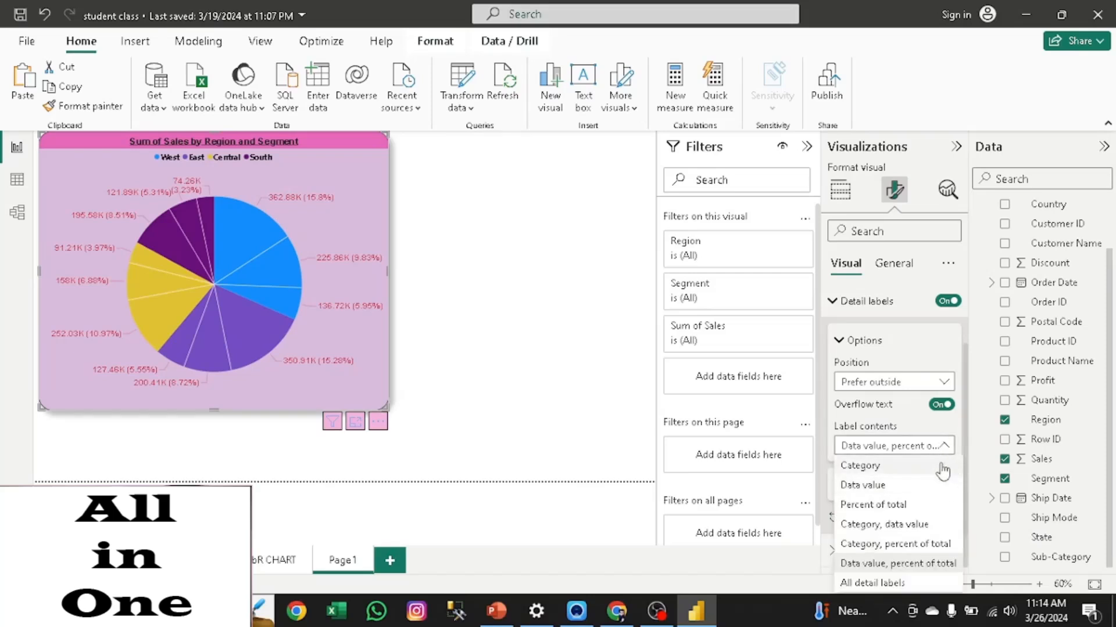
{"action": "left_click", "coordinate": [865, 488]}
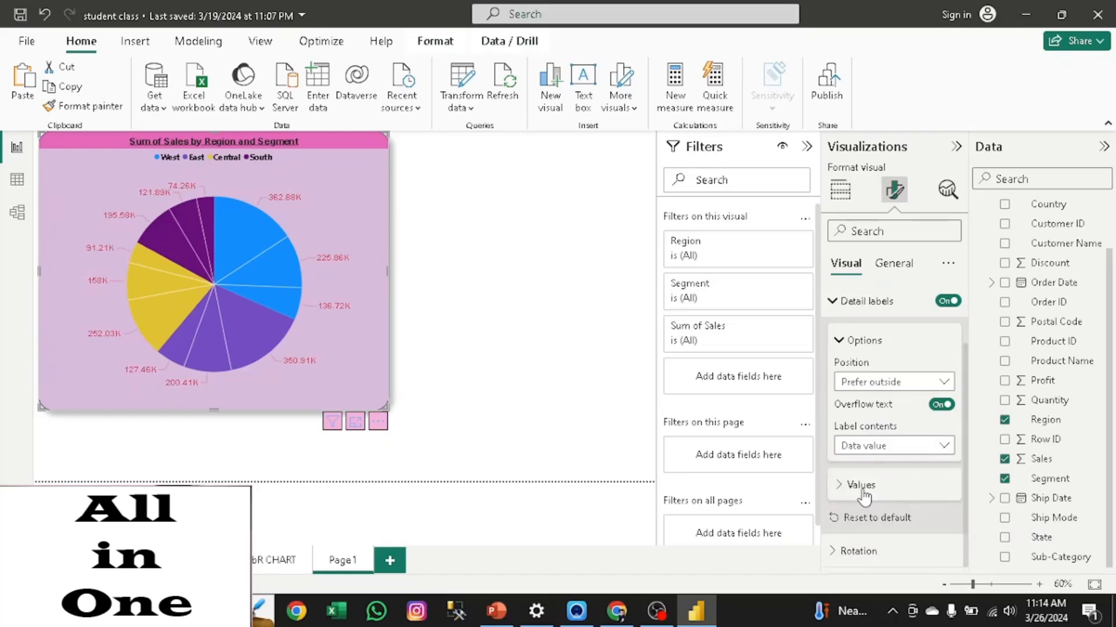
{"action": "left_click", "coordinate": [893, 448]}
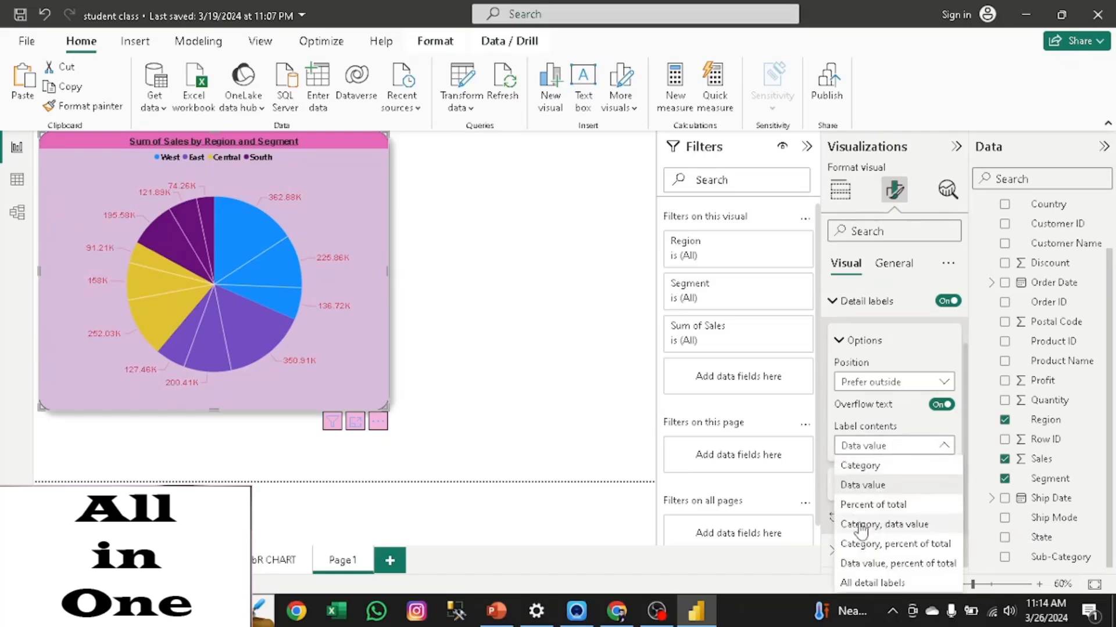
{"action": "left_click", "coordinate": [873, 565]}
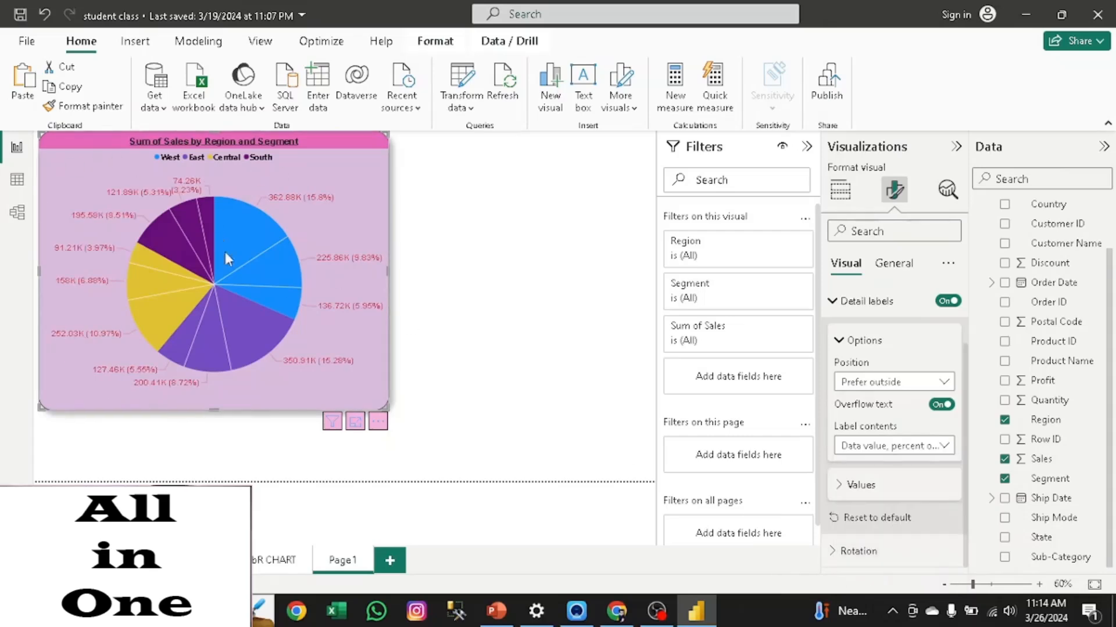
{"action": "left_click", "coordinate": [839, 341]}
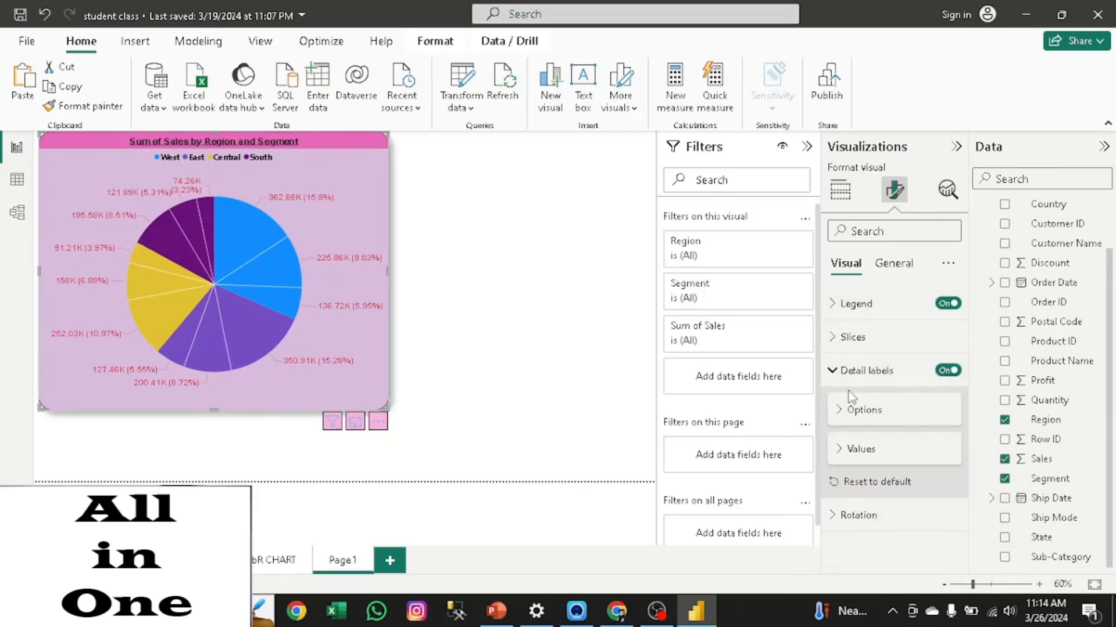
{"action": "left_click", "coordinate": [834, 372]}
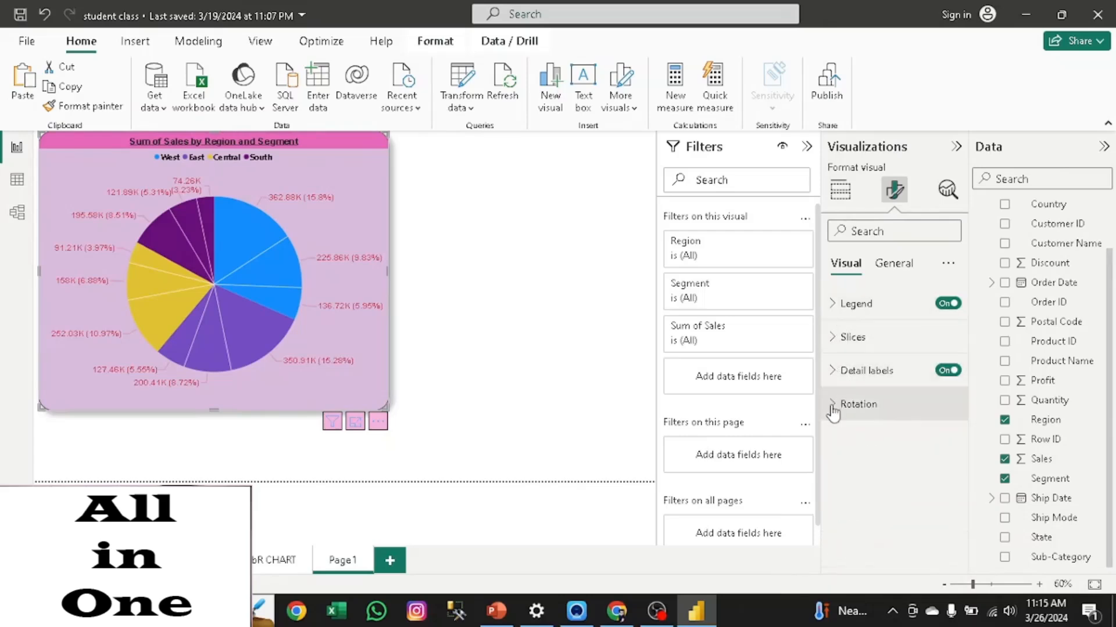
- Try pie chart rotations of 78° and 360°, and settle on an angle somewhat below 360°
{"action": "left_click", "coordinate": [837, 404]}
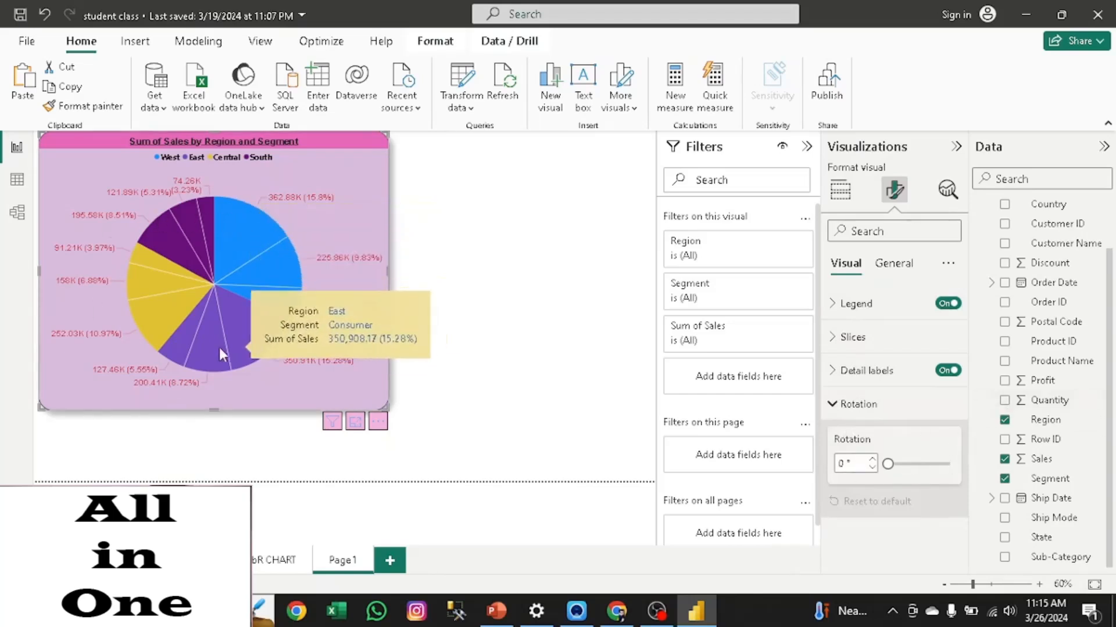
{"action": "left_click_drag", "start_coordinate": [887, 464], "coordinate": [901, 465]}
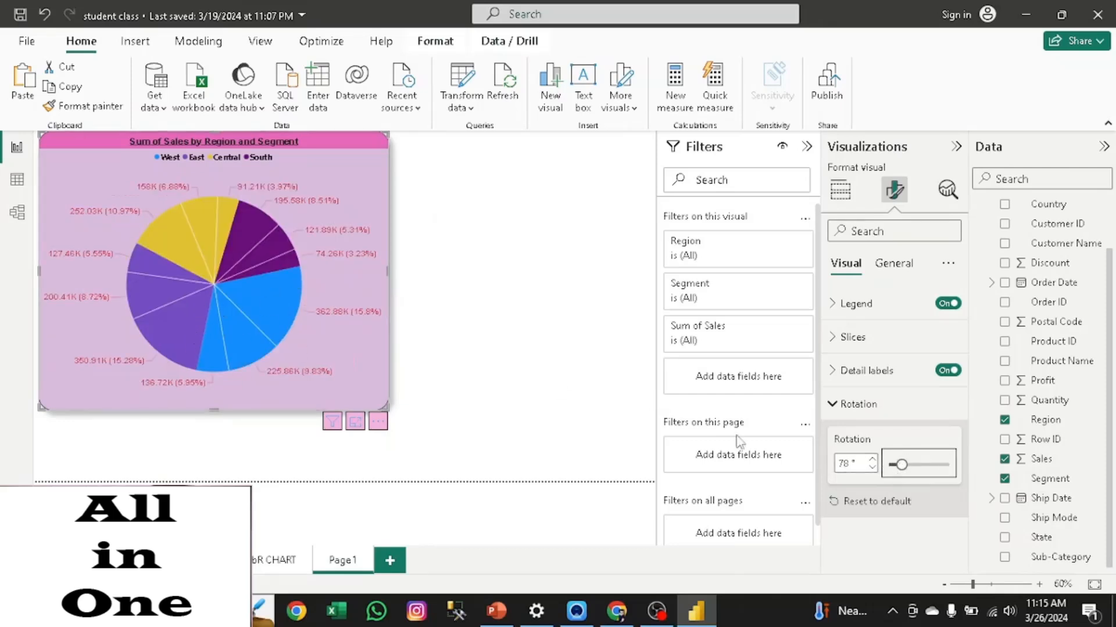
{"action": "left_click_drag", "start_coordinate": [900, 465], "coordinate": [948, 464]}
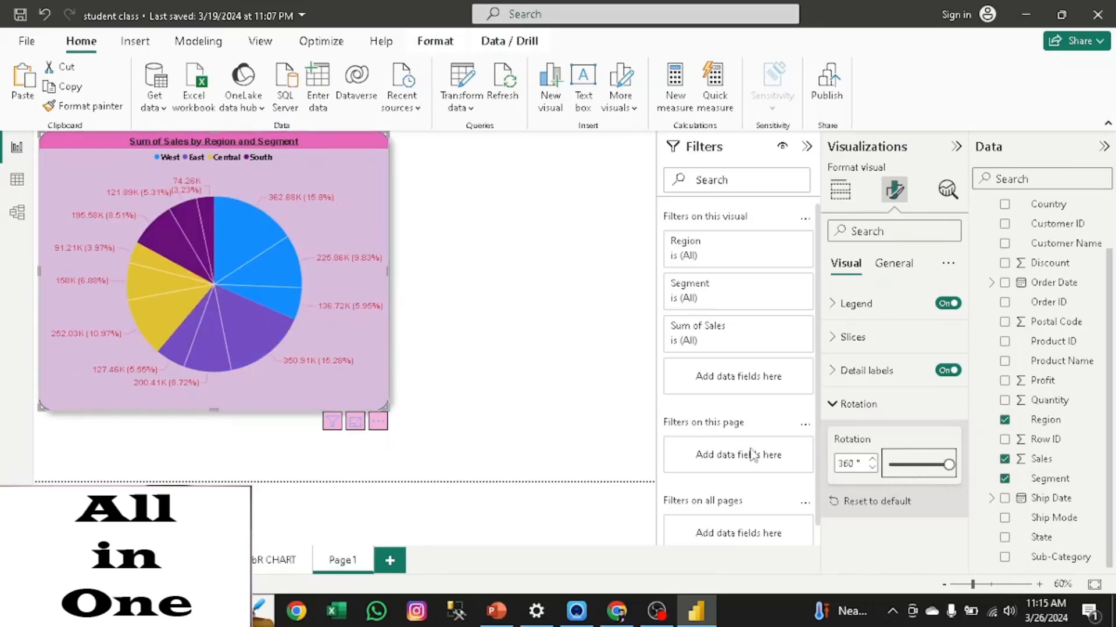
{"action": "left_click_drag", "start_coordinate": [944, 467], "coordinate": [933, 466]}
{"action": "left_click", "coordinate": [831, 409]}
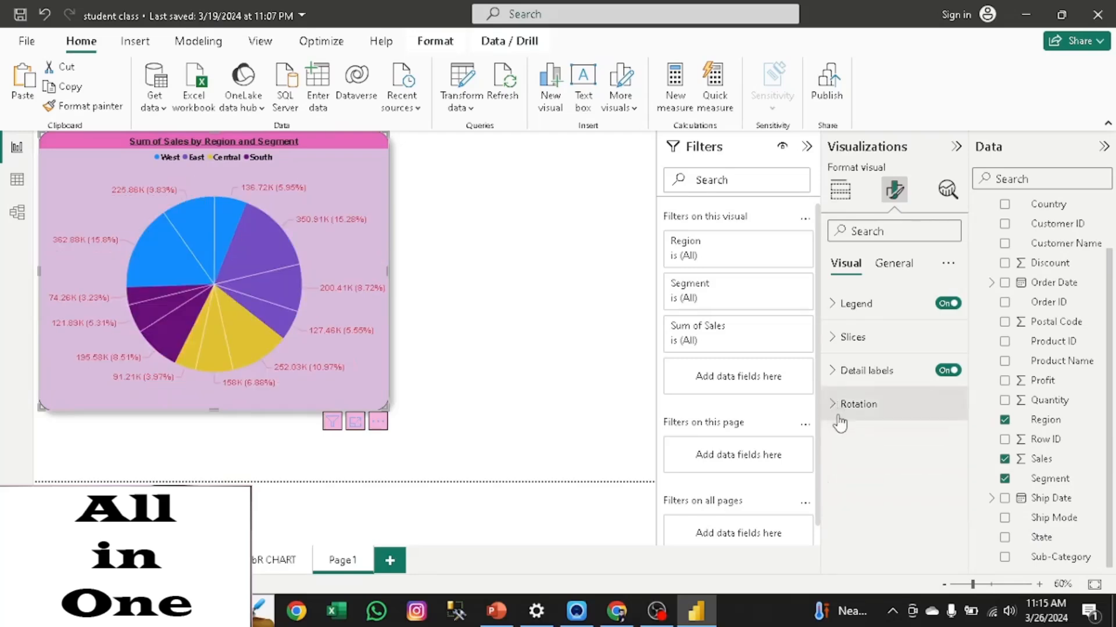
- Set the pie chart's height to 582 in its general properties, and view its position settings
{"action": "left_click", "coordinate": [889, 269]}
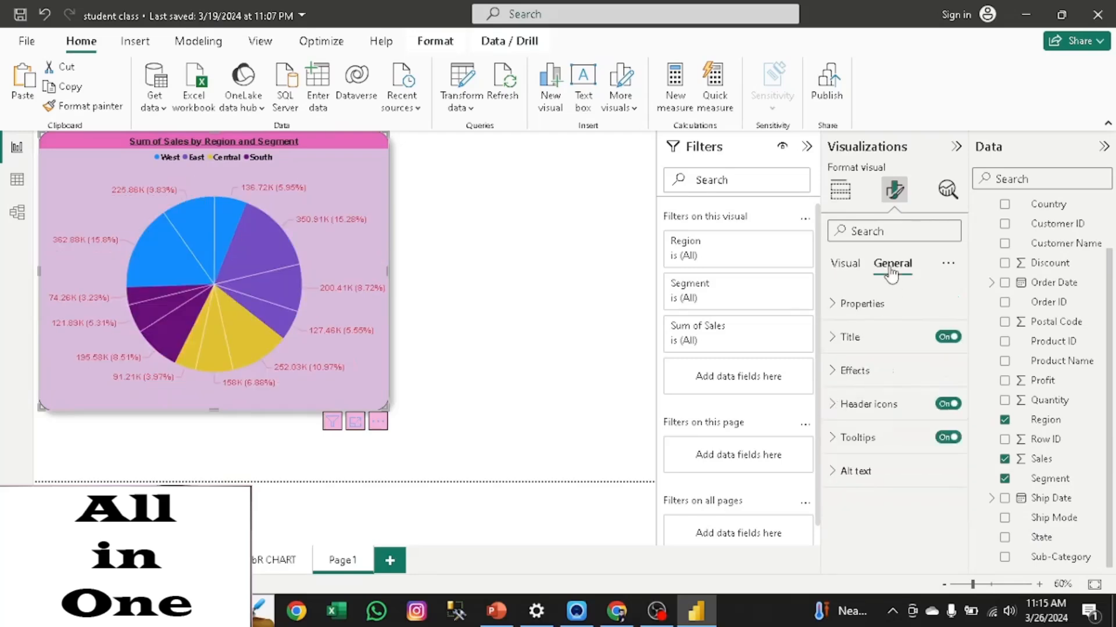
{"action": "left_click", "coordinate": [837, 308]}
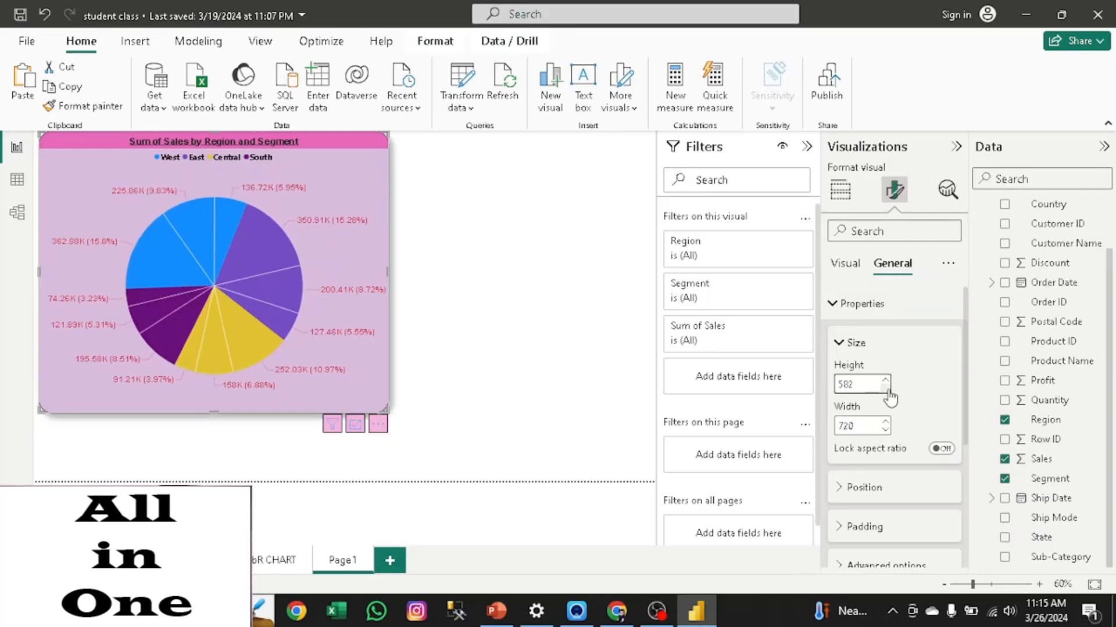
{"action": "left_click", "coordinate": [839, 344]}
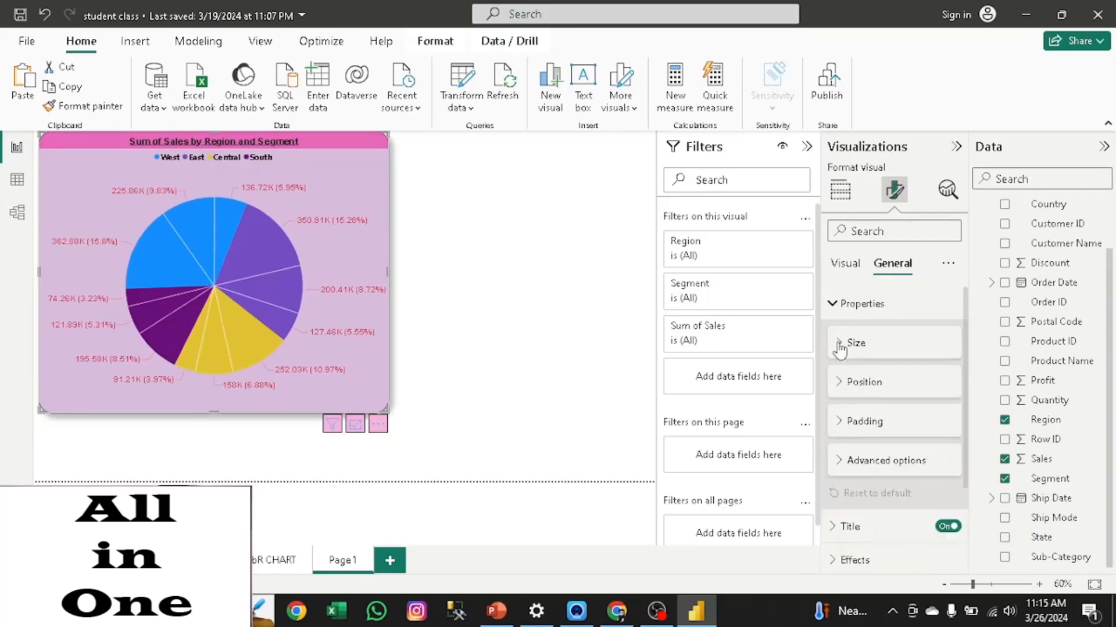
{"action": "left_click", "coordinate": [839, 344]}
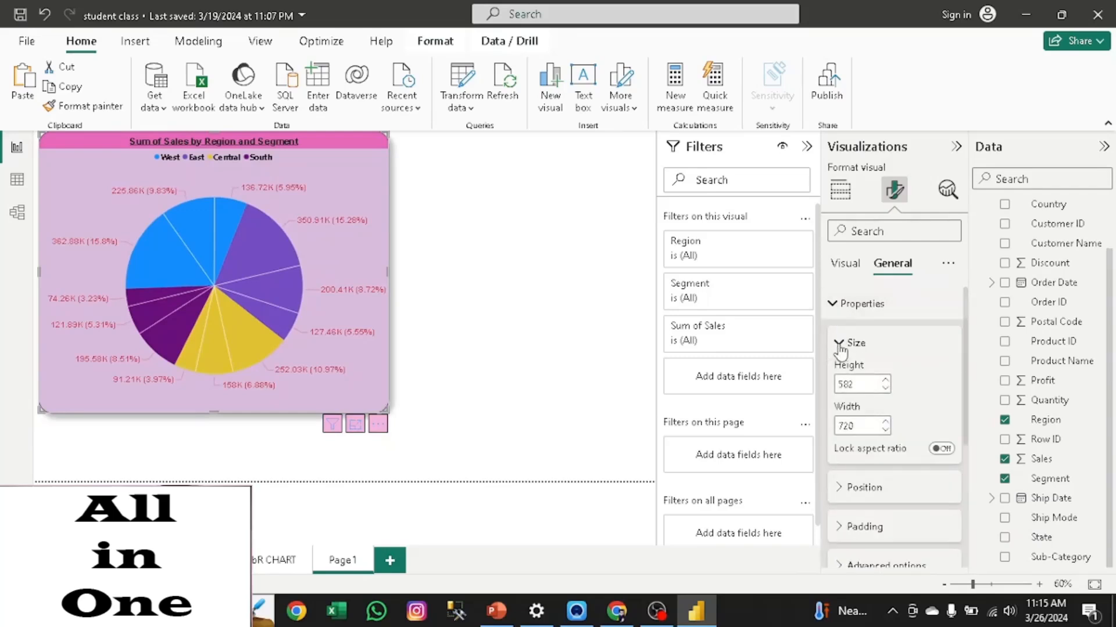
{"action": "left_click", "coordinate": [840, 344]}
{"action": "left_click", "coordinate": [839, 383]}
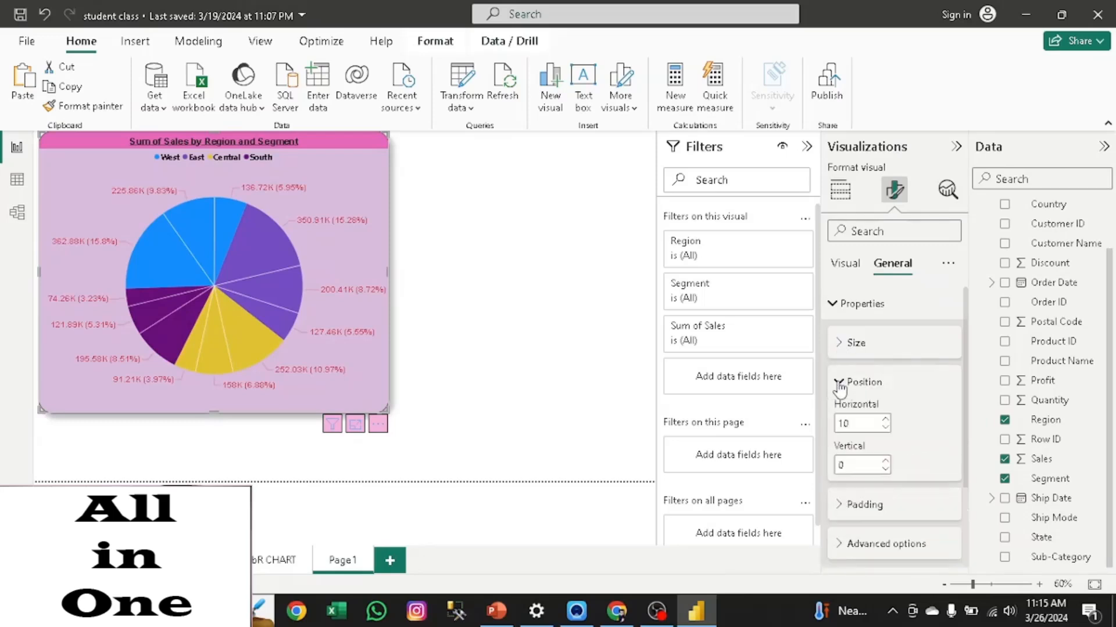
{"action": "left_click", "coordinate": [839, 383]}
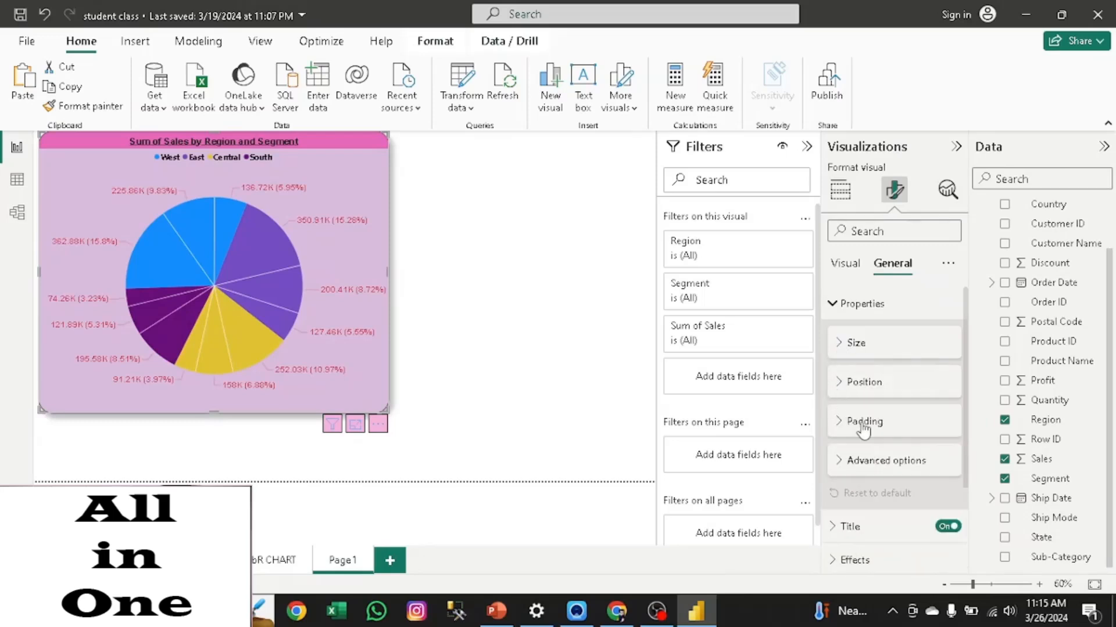
{"action": "left_click", "coordinate": [833, 304]}
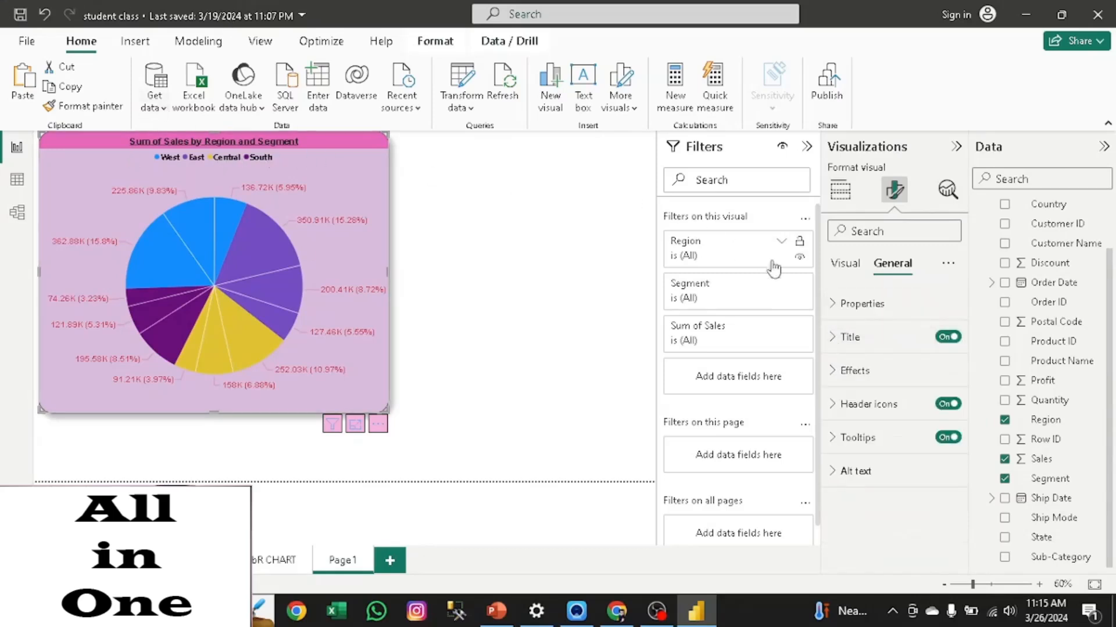
- Turn the pie chart's title off and back on, and try left and right alignment before restoring center alignment
{"action": "left_click", "coordinate": [952, 341]}
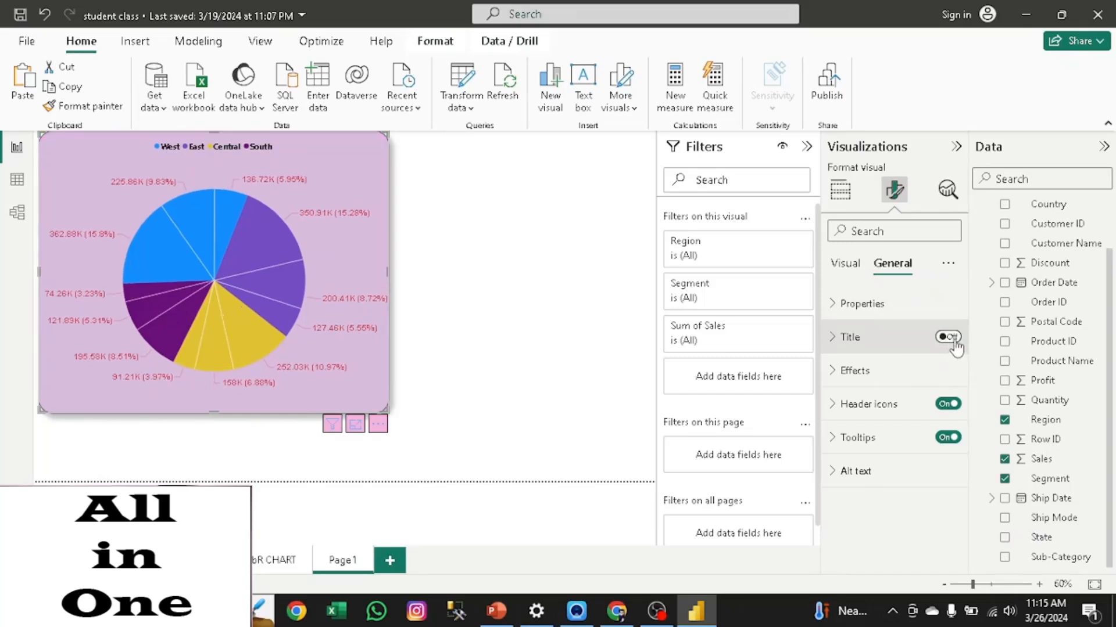
{"action": "left_click", "coordinate": [948, 337]}
{"action": "left_click", "coordinate": [833, 338]}
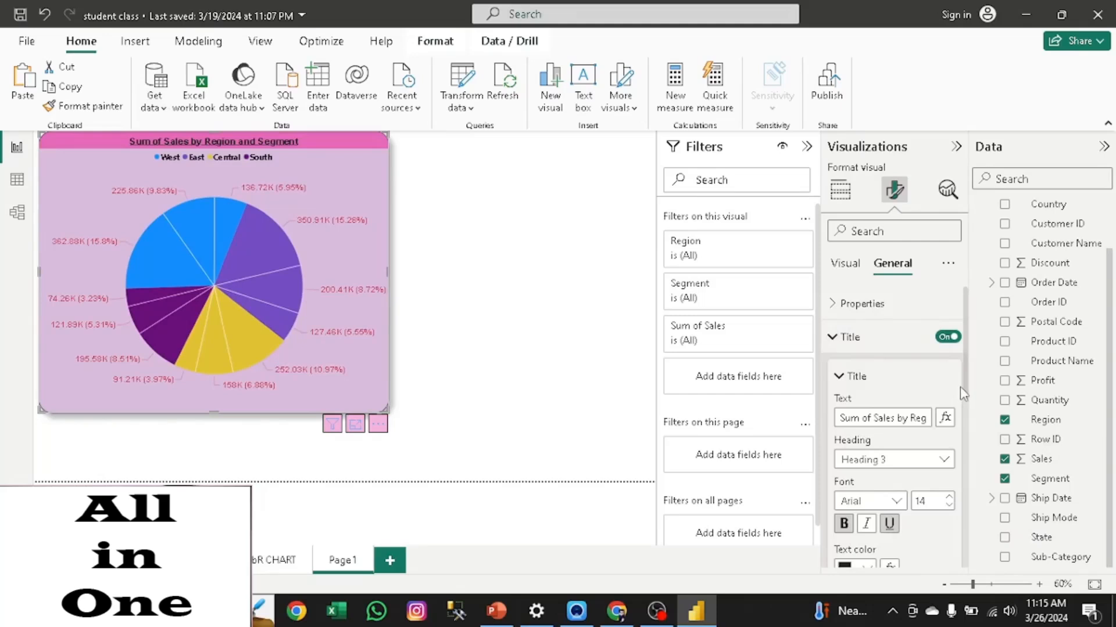
{"action": "scroll", "coordinate": [967, 382], "scroll_direction": "down", "scroll_amount": 3}
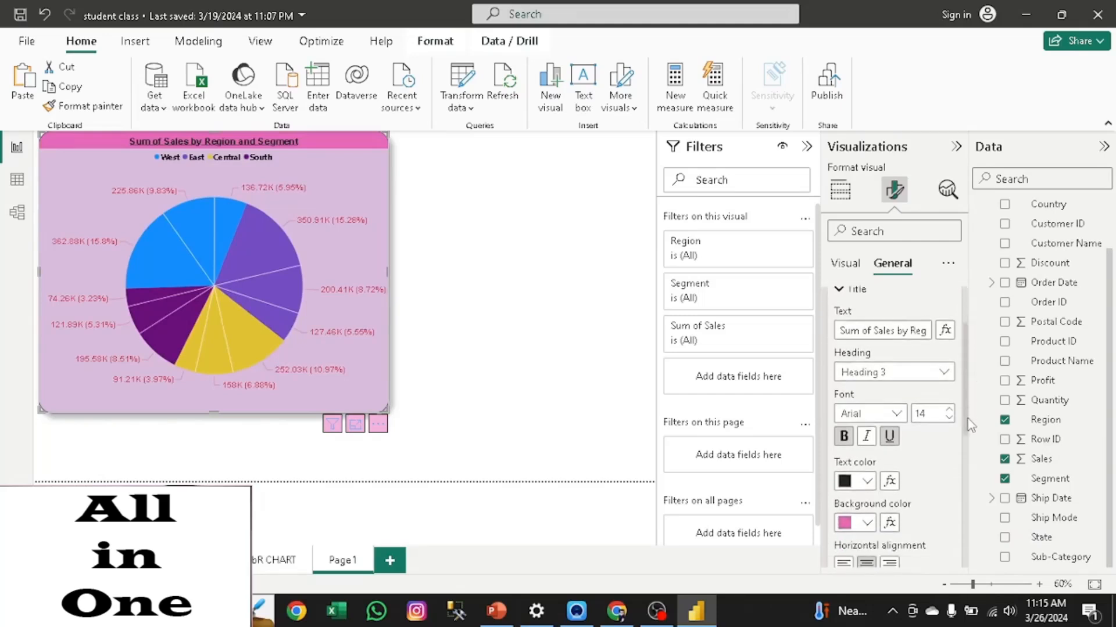
{"action": "scroll", "coordinate": [969, 449], "scroll_direction": "down", "scroll_amount": 1}
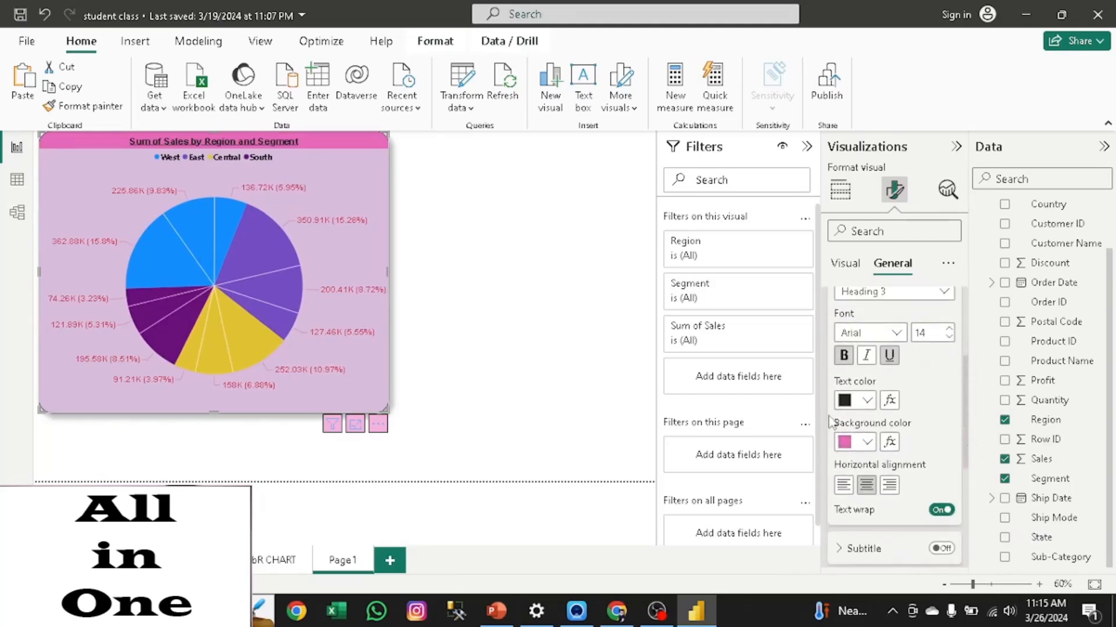
{"action": "left_click", "coordinate": [842, 485]}
{"action": "left_click", "coordinate": [889, 485]}
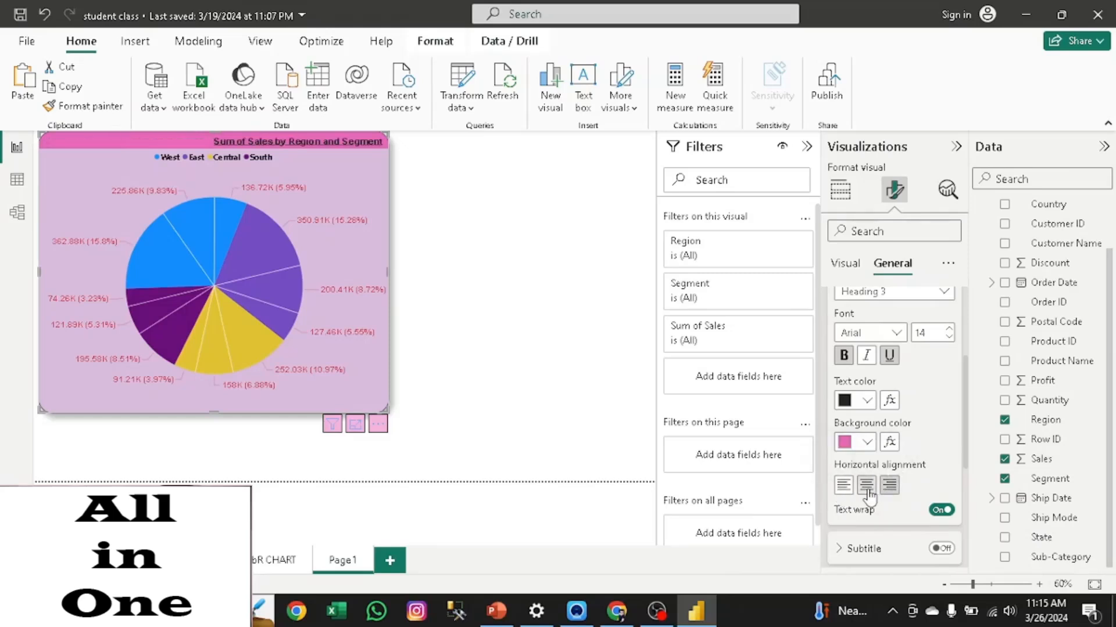
{"action": "left_click", "coordinate": [867, 488]}
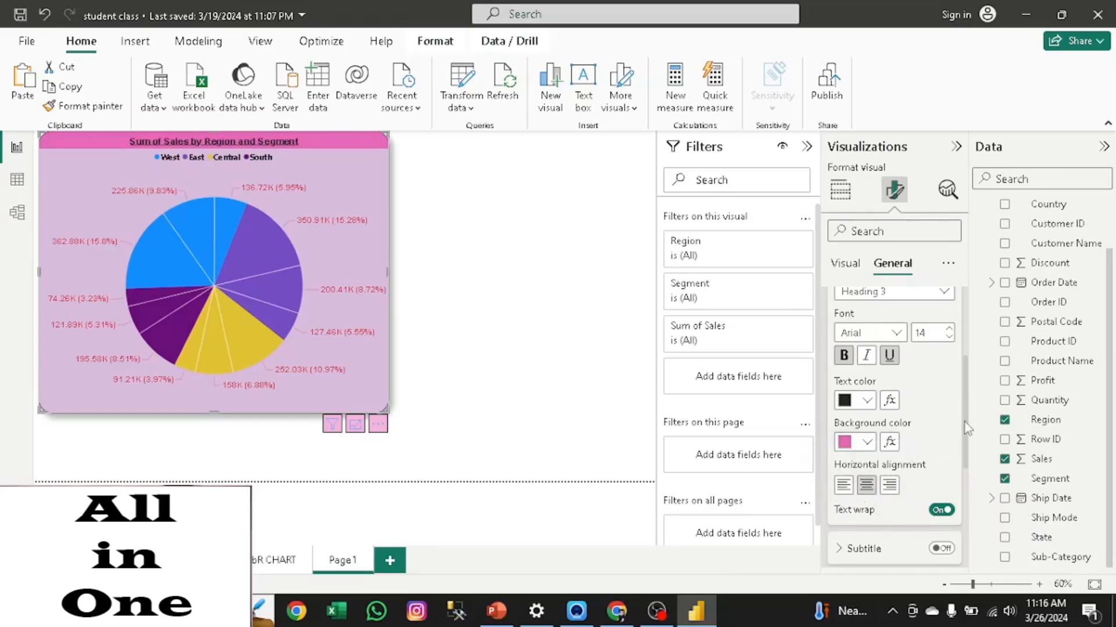
{"action": "scroll", "coordinate": [967, 429], "scroll_direction": "down", "scroll_amount": 1}
{"action": "scroll", "coordinate": [942, 406], "scroll_direction": "up", "scroll_amount": 5}
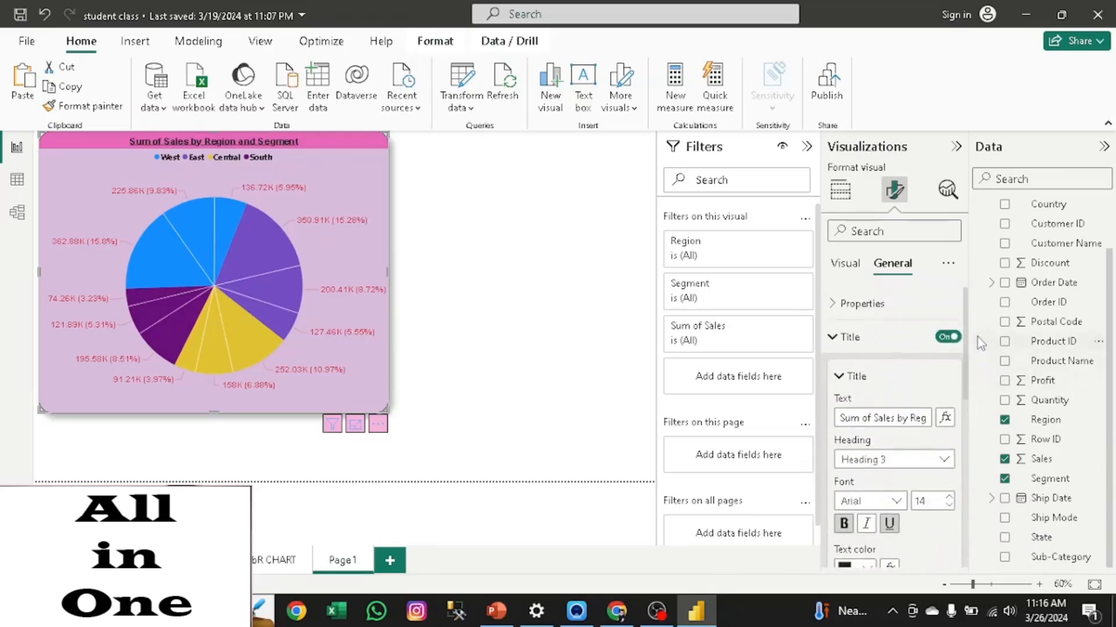
{"action": "left_click", "coordinate": [860, 337]}
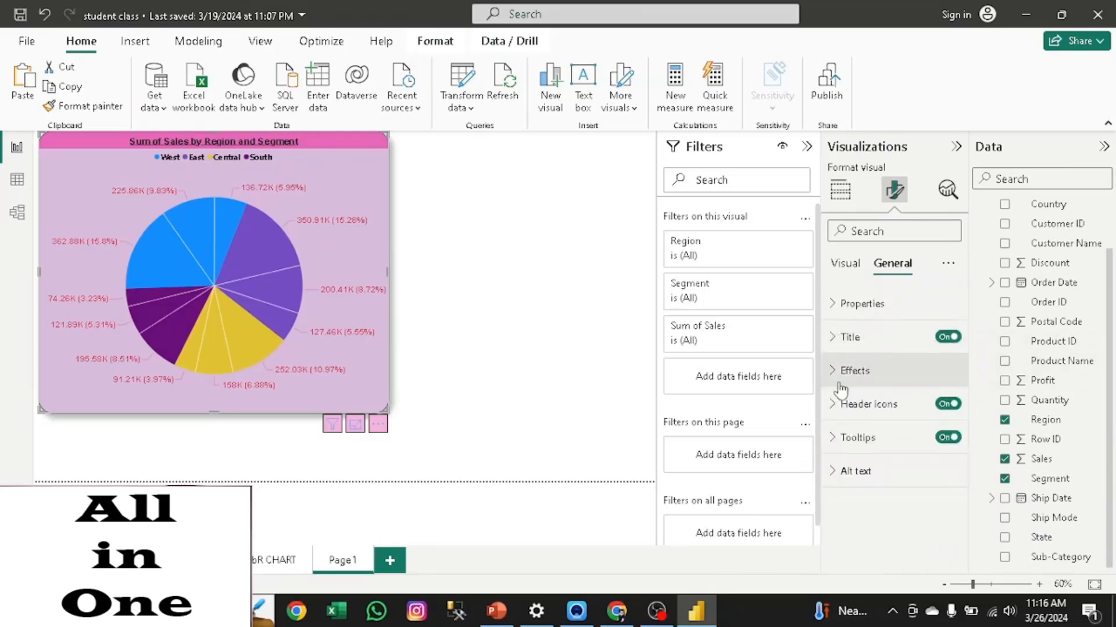
- Change the pie chart's background to the theme's lightest blue after trying white, and set its transparency to about 20%
{"action": "left_click", "coordinate": [838, 374]}
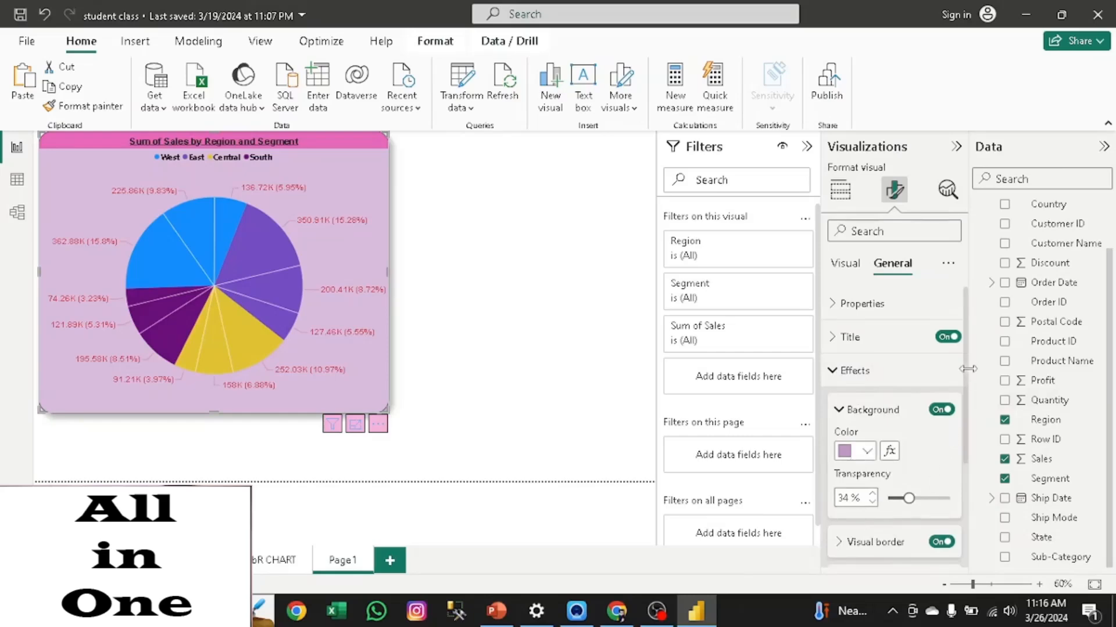
{"action": "left_click", "coordinate": [857, 452]}
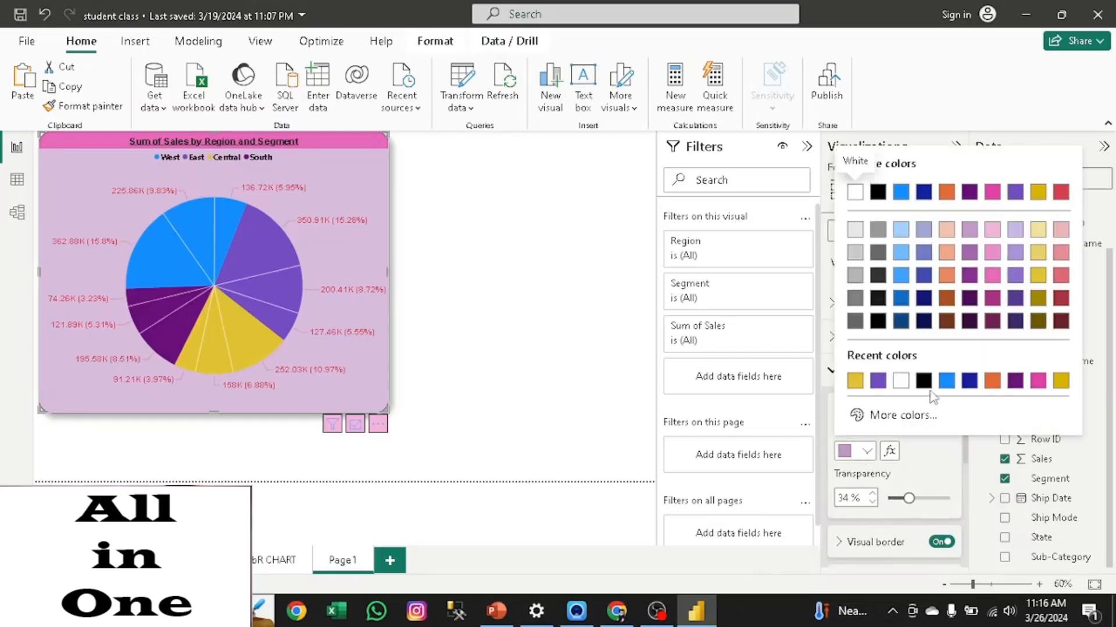
{"action": "left_click", "coordinate": [900, 382]}
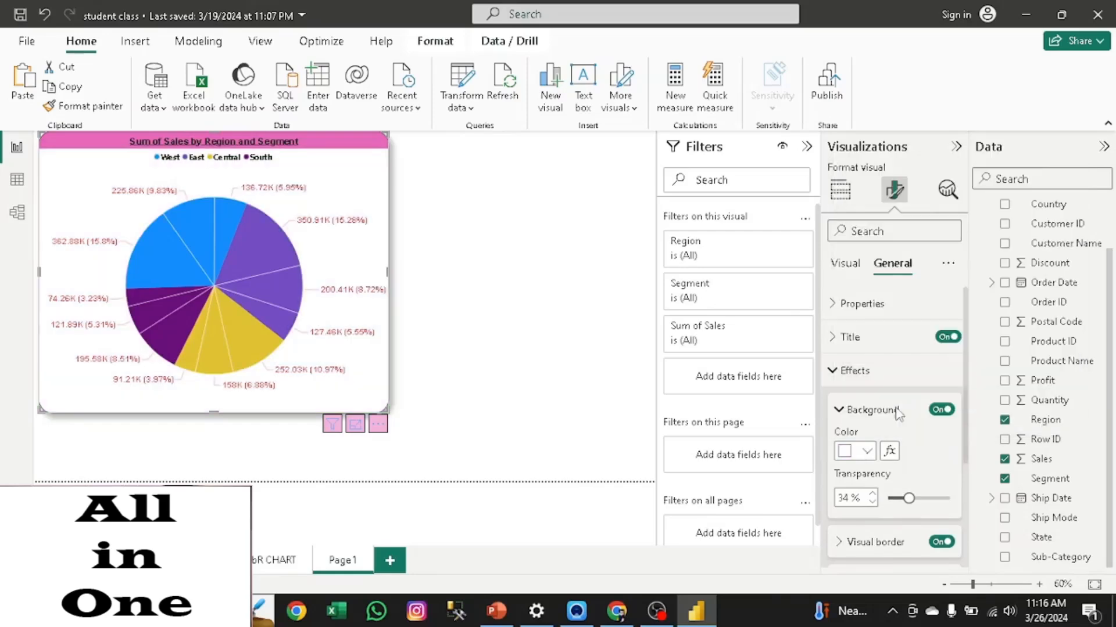
{"action": "left_click", "coordinate": [867, 452]}
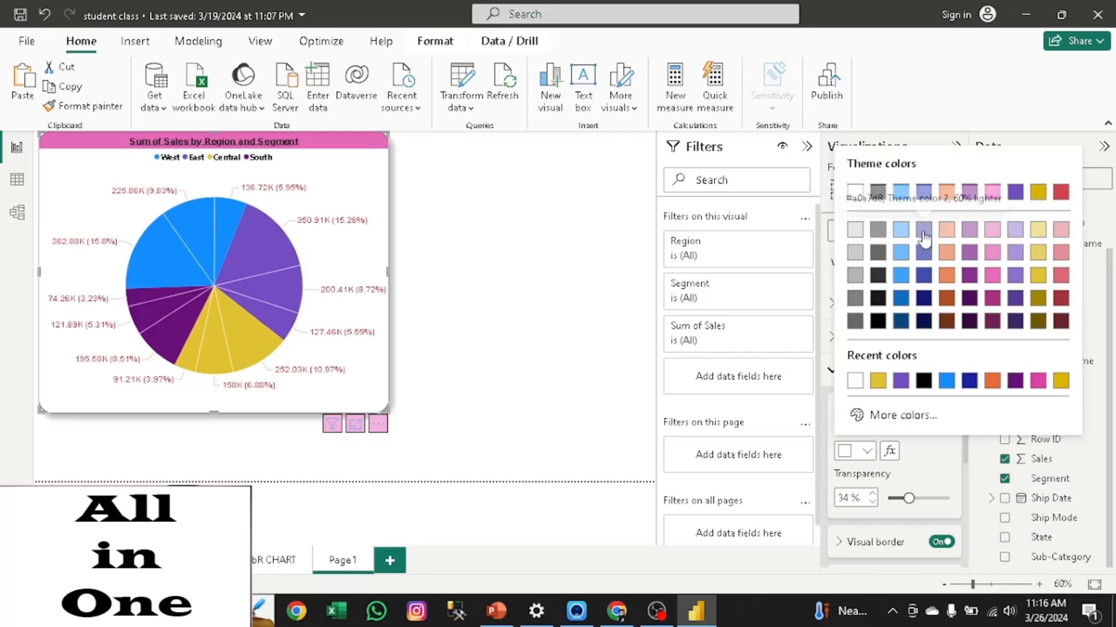
{"action": "left_click", "coordinate": [900, 231]}
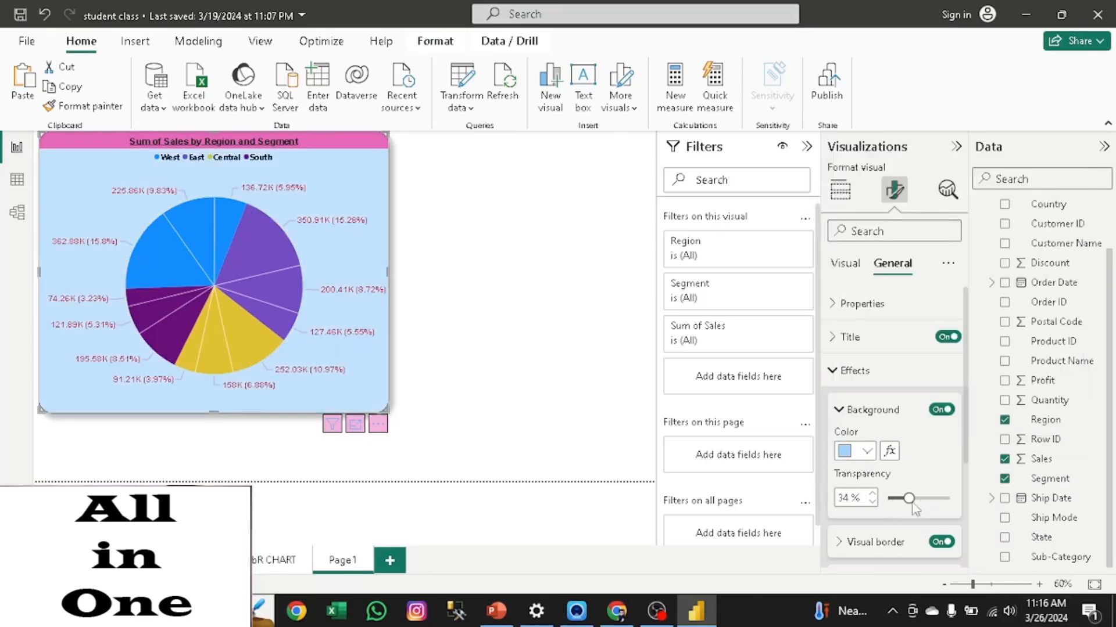
{"action": "left_click_drag", "start_coordinate": [906, 498], "coordinate": [942, 498]}
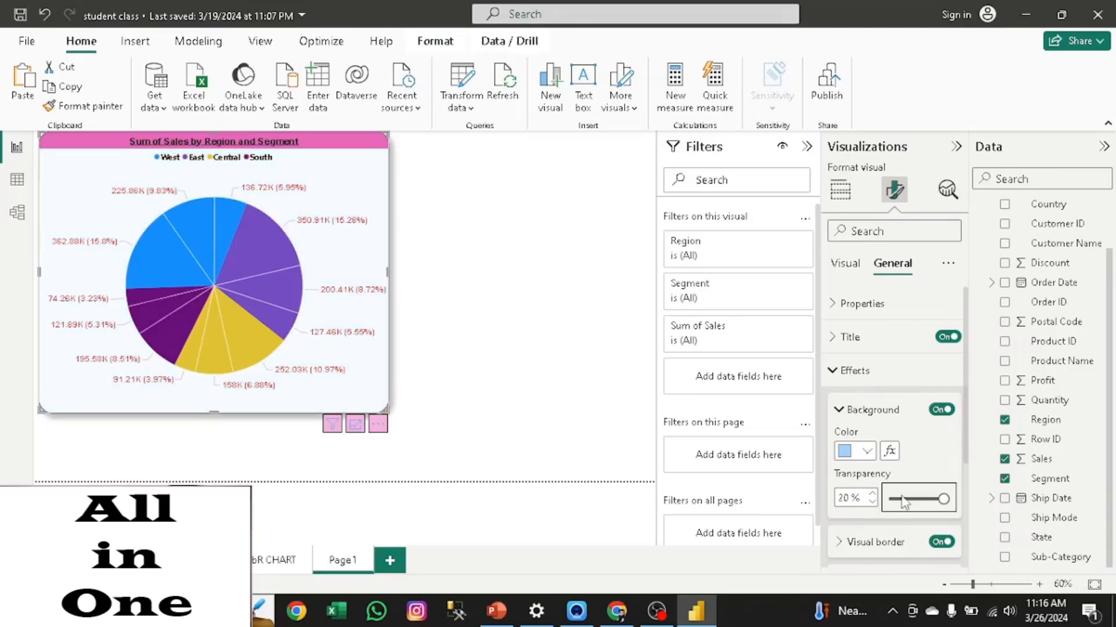
{"action": "key", "text": "ctrl+z"}
{"action": "left_click", "coordinate": [849, 423]}
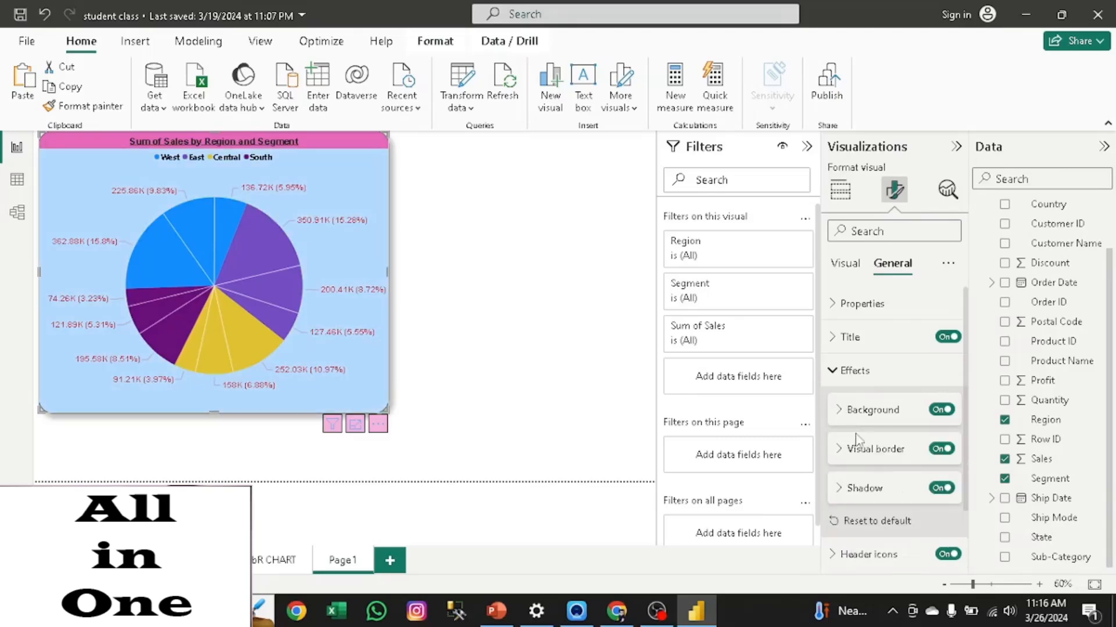
- View the pie chart's visual border and shadow settings
{"action": "left_click", "coordinate": [839, 451]}
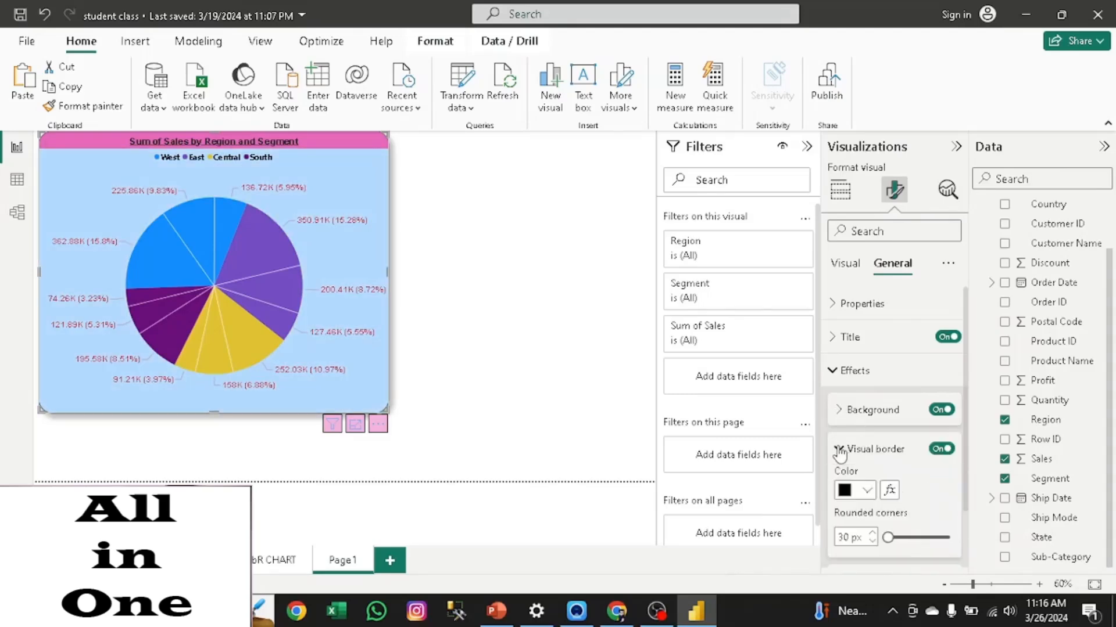
{"action": "left_click", "coordinate": [839, 451]}
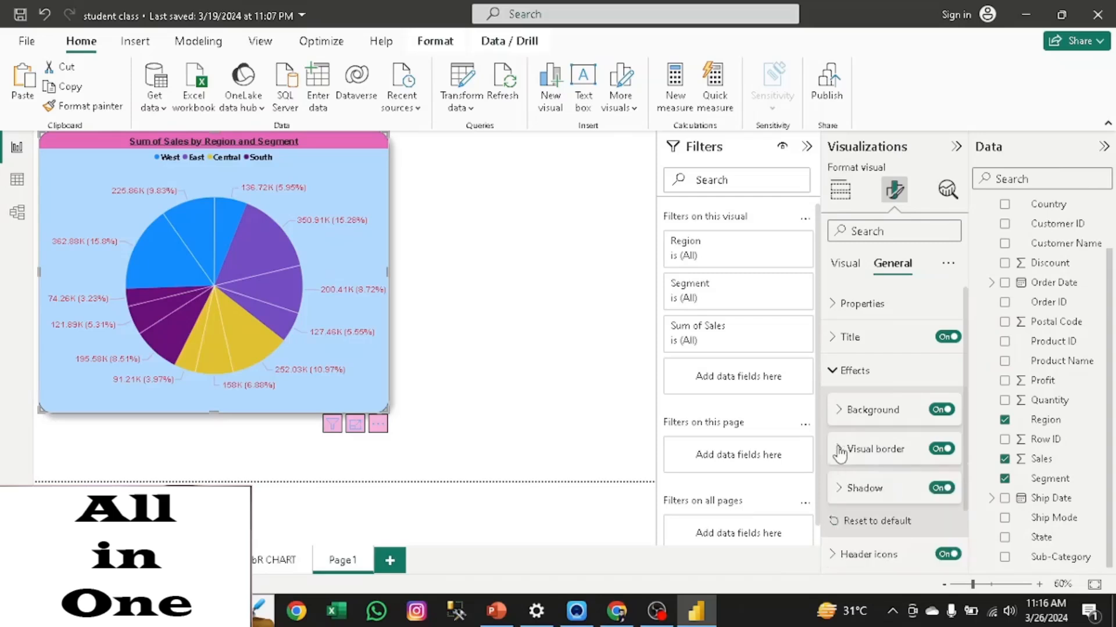
{"action": "left_click", "coordinate": [839, 491]}
{"action": "left_click", "coordinate": [839, 492]}
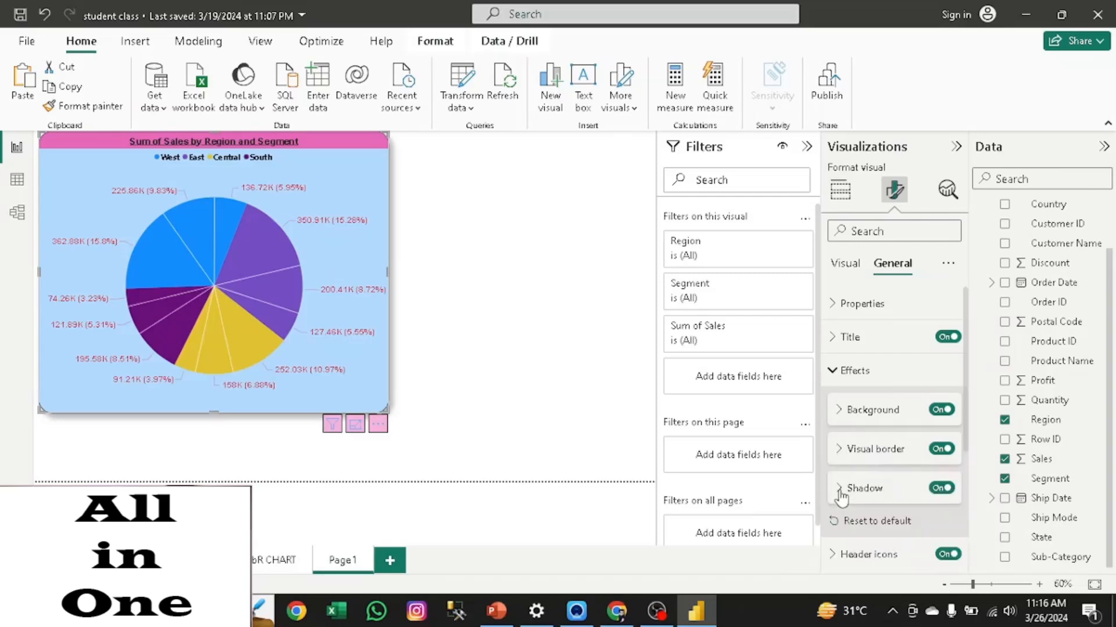
{"action": "left_click", "coordinate": [835, 376]}
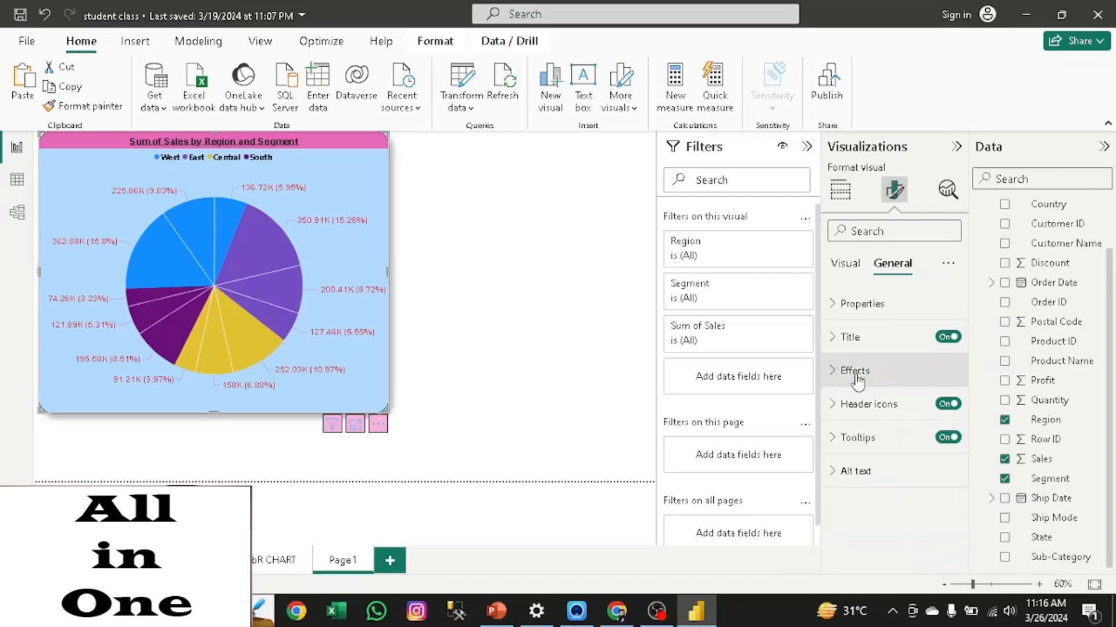
- Turn the pie chart's header icons off and back on, and view their color settings
{"action": "left_click", "coordinate": [948, 404]}
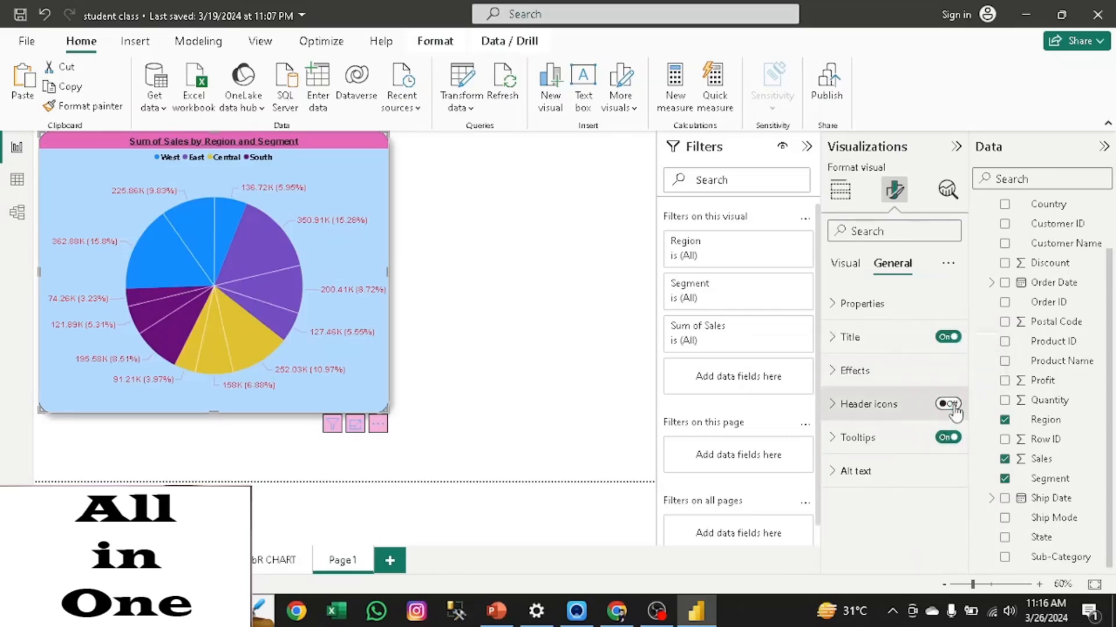
{"action": "left_click", "coordinate": [949, 405]}
{"action": "left_click", "coordinate": [837, 407]}
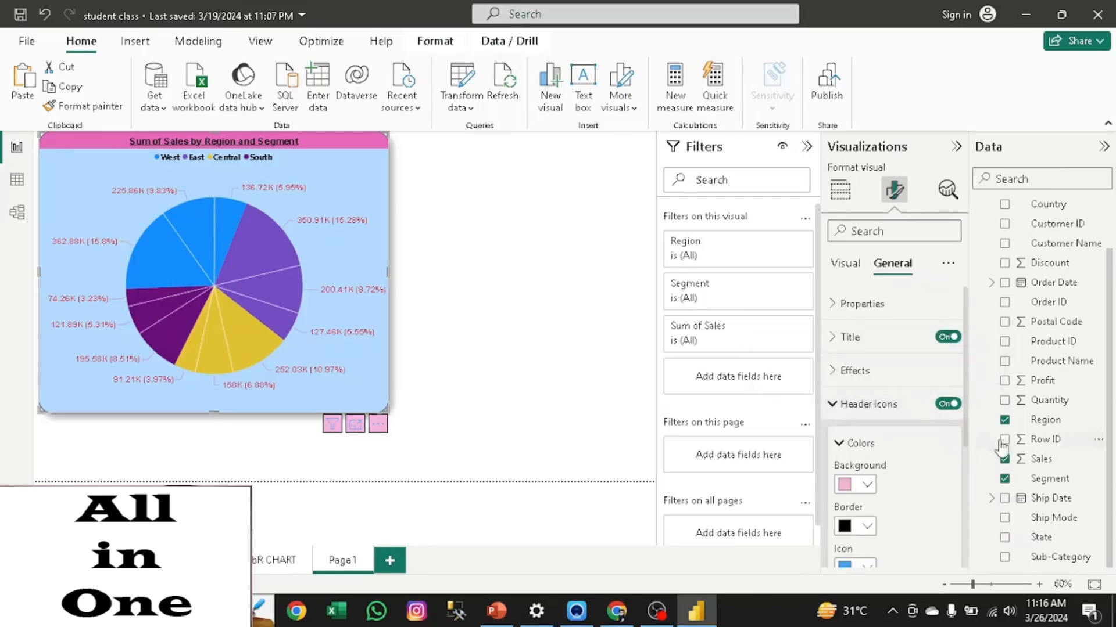
{"action": "left_click_drag", "start_coordinate": [966, 402], "coordinate": [975, 498]}
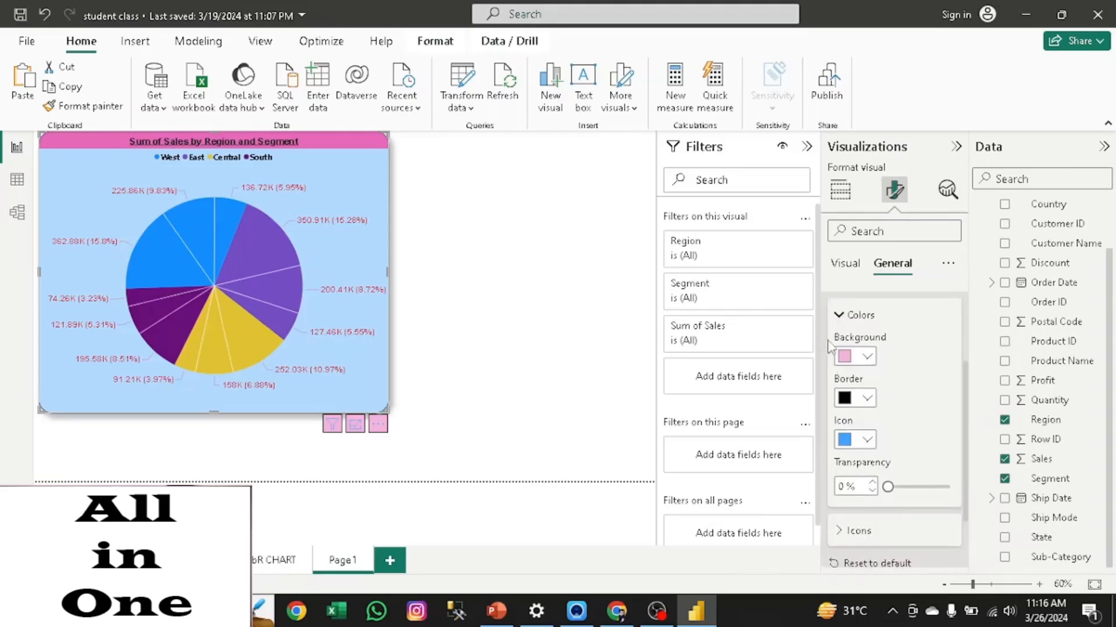
{"action": "left_click", "coordinate": [839, 313]}
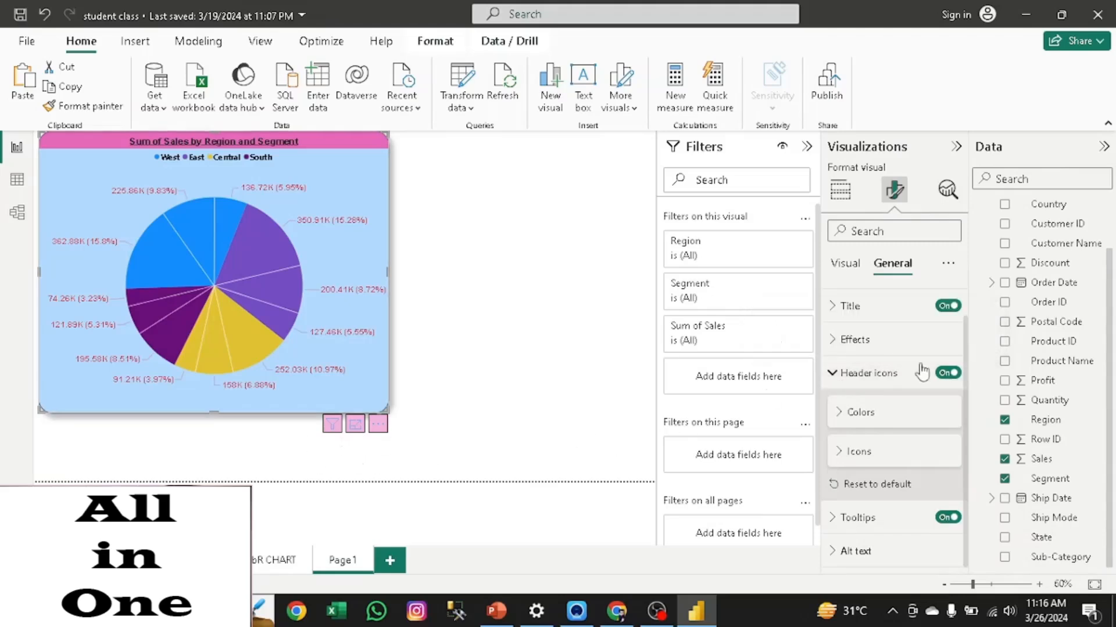
{"action": "left_click", "coordinate": [837, 375]}
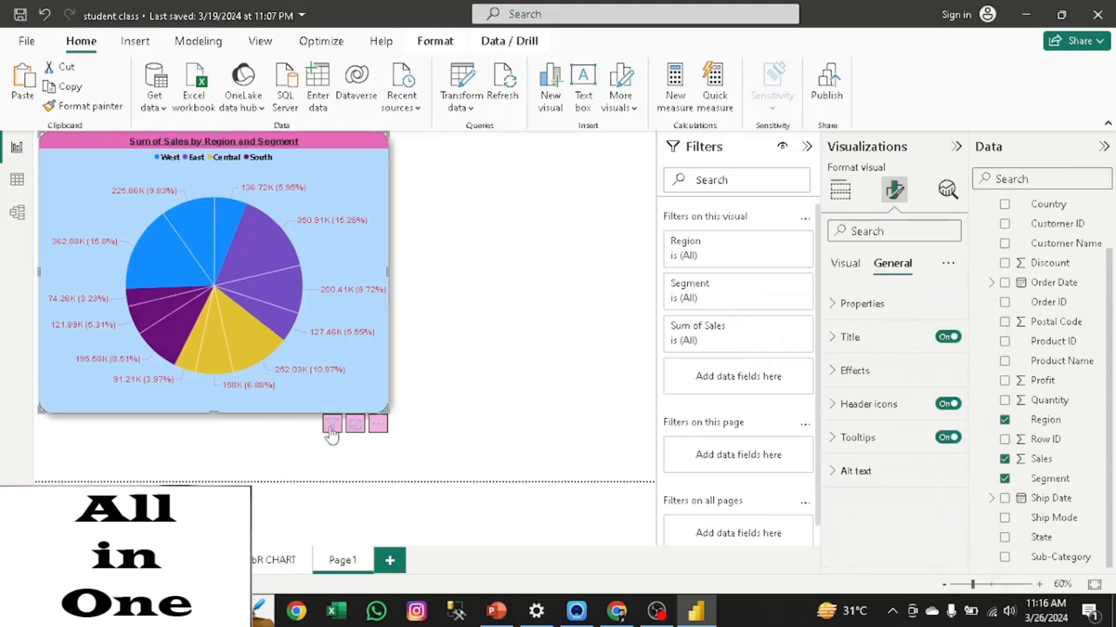
- Show the pie chart's data as a table and return to the report
{"action": "left_click", "coordinate": [376, 424]}
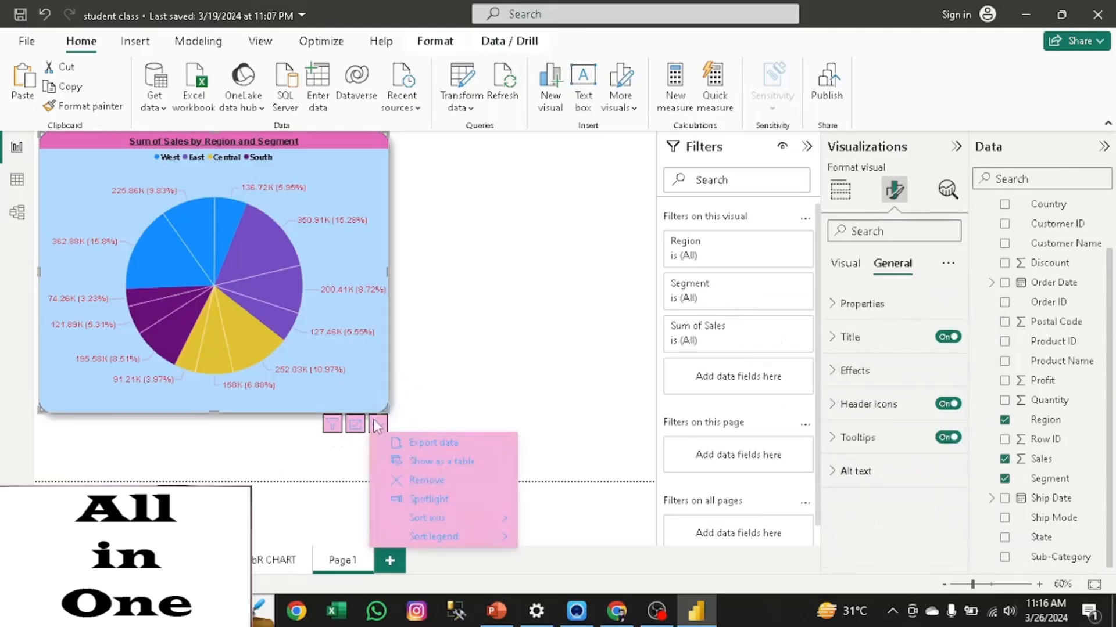
{"action": "left_click", "coordinate": [426, 461]}
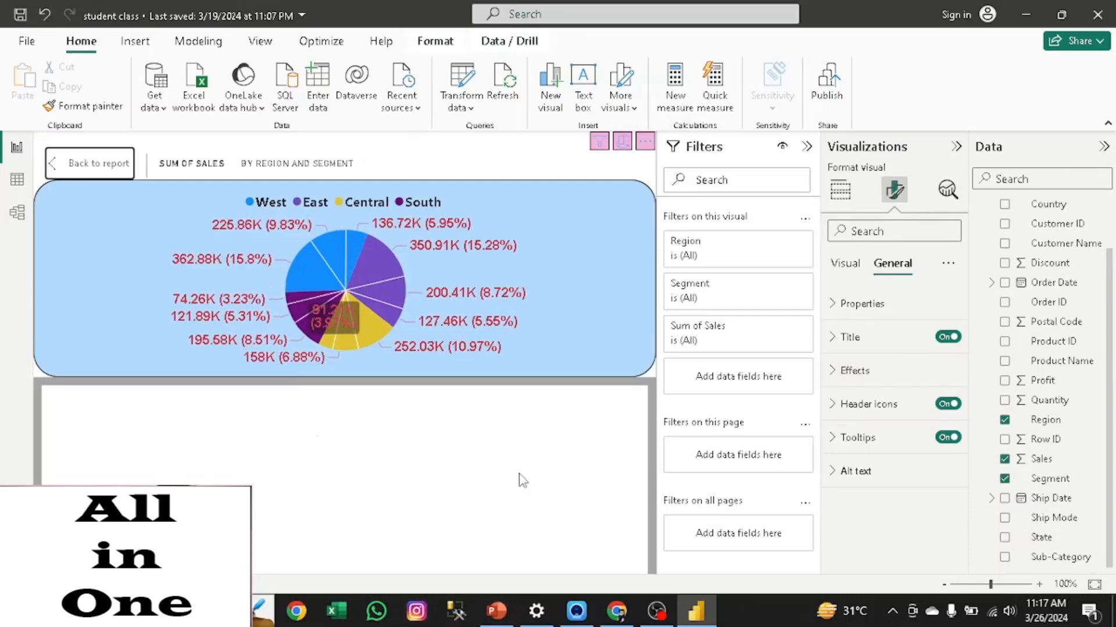
{"action": "left_click", "coordinate": [71, 173]}
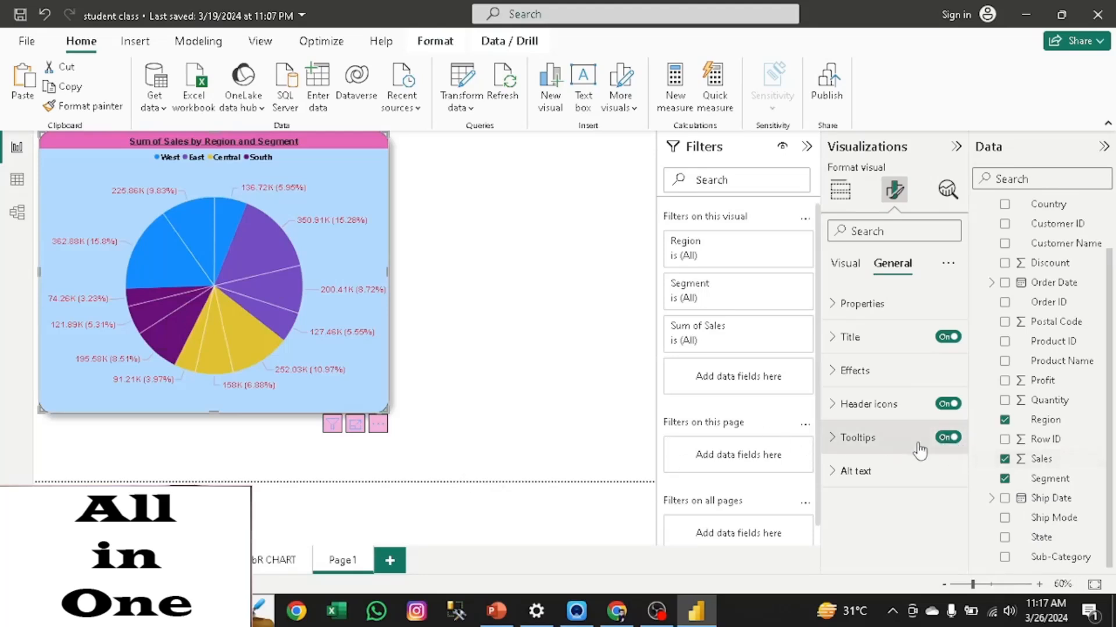
- Check a pie slice's tooltip and view the chart's alt text settings
{"action": "mouse_move", "coordinate": [296, 306]}
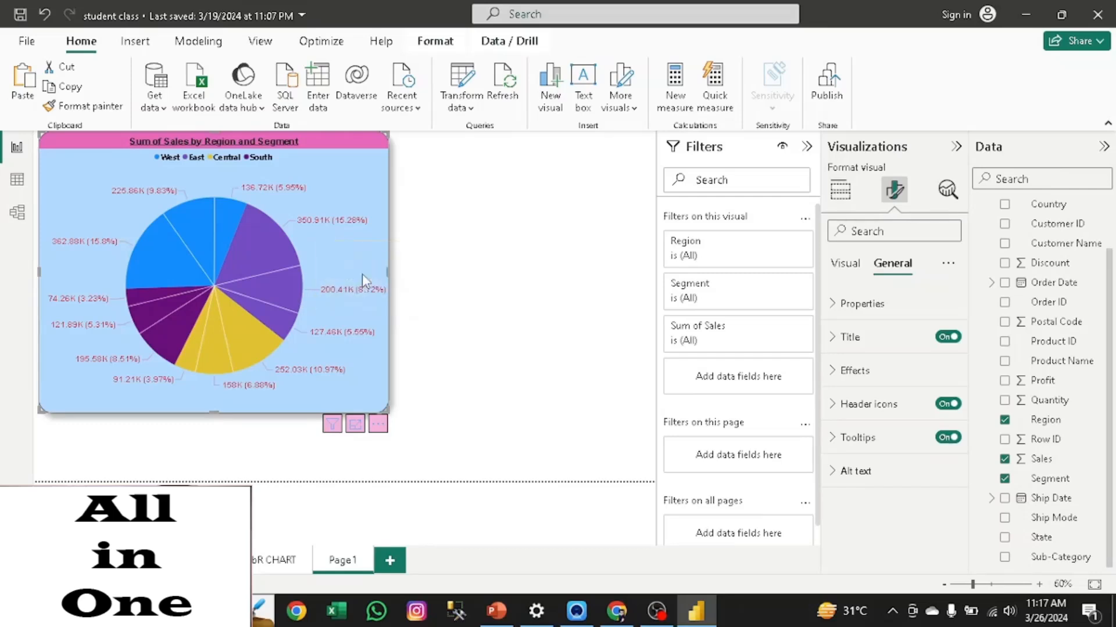
{"action": "left_click", "coordinate": [836, 474]}
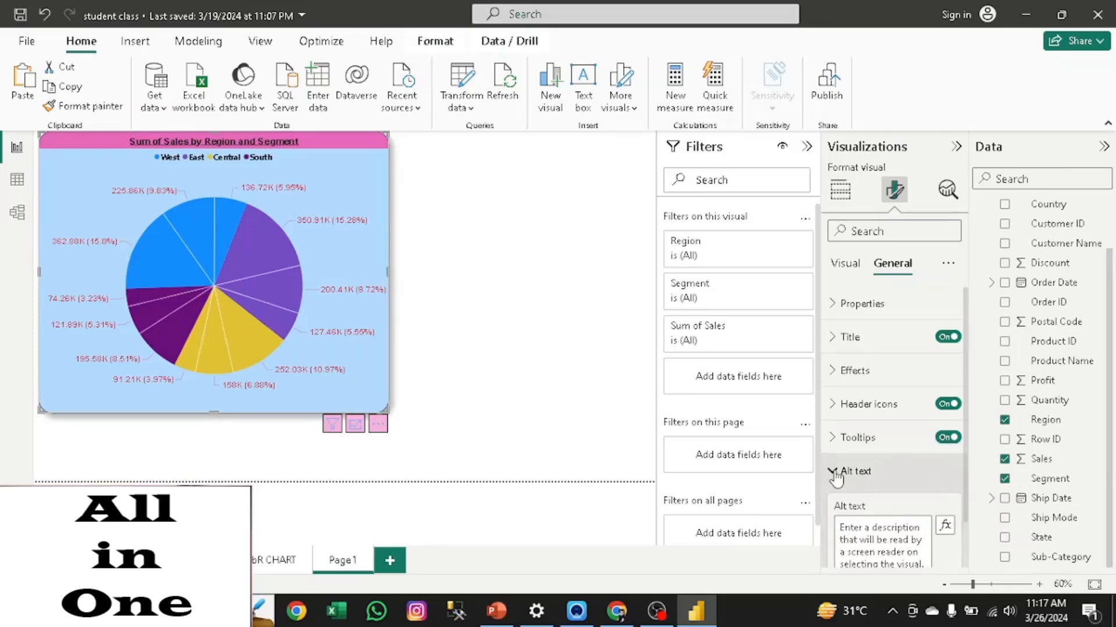
{"action": "left_click", "coordinate": [835, 473]}
- Shrink the pie chart and place a duplicate of it directly beside the original on its right
{"action": "left_click_drag", "start_coordinate": [383, 402], "coordinate": [344, 385]}
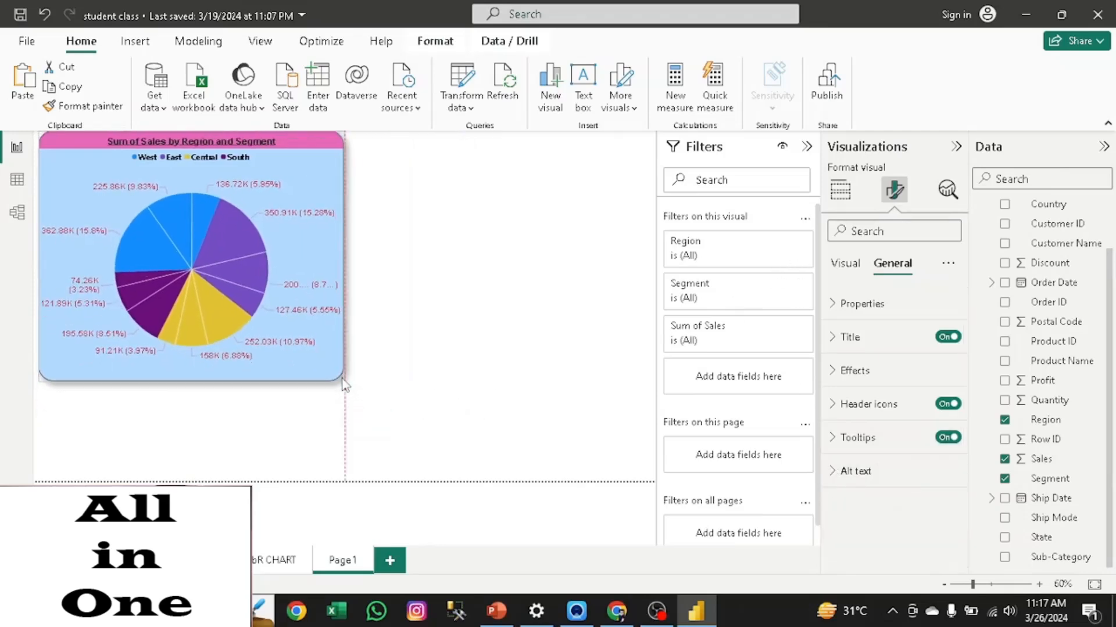
{"action": "left_click", "coordinate": [843, 266]}
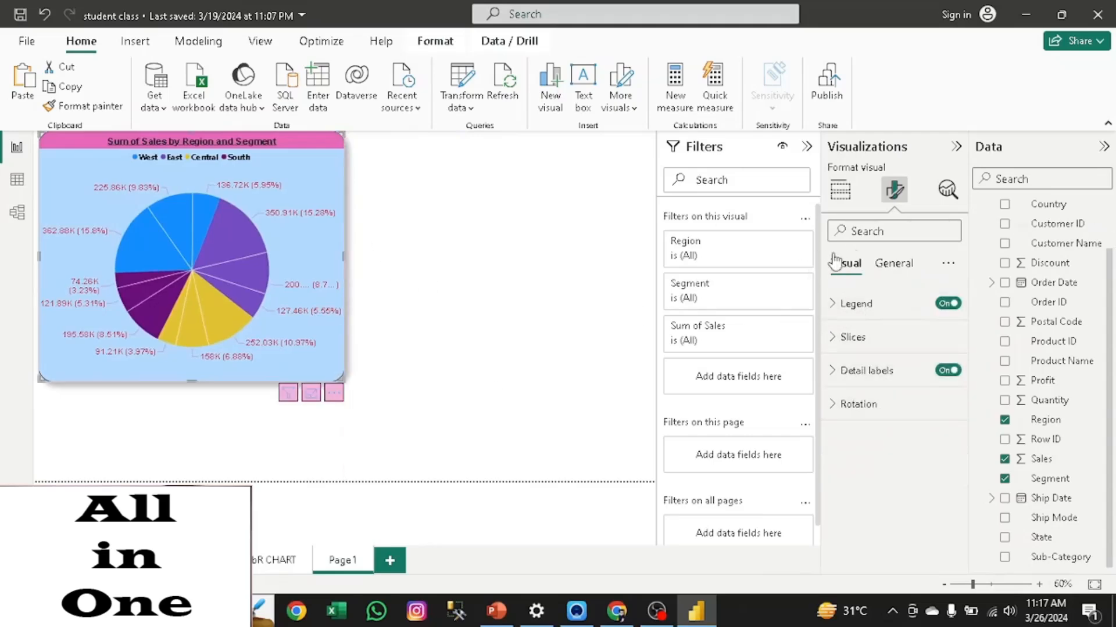
{"action": "left_click", "coordinate": [846, 195]}
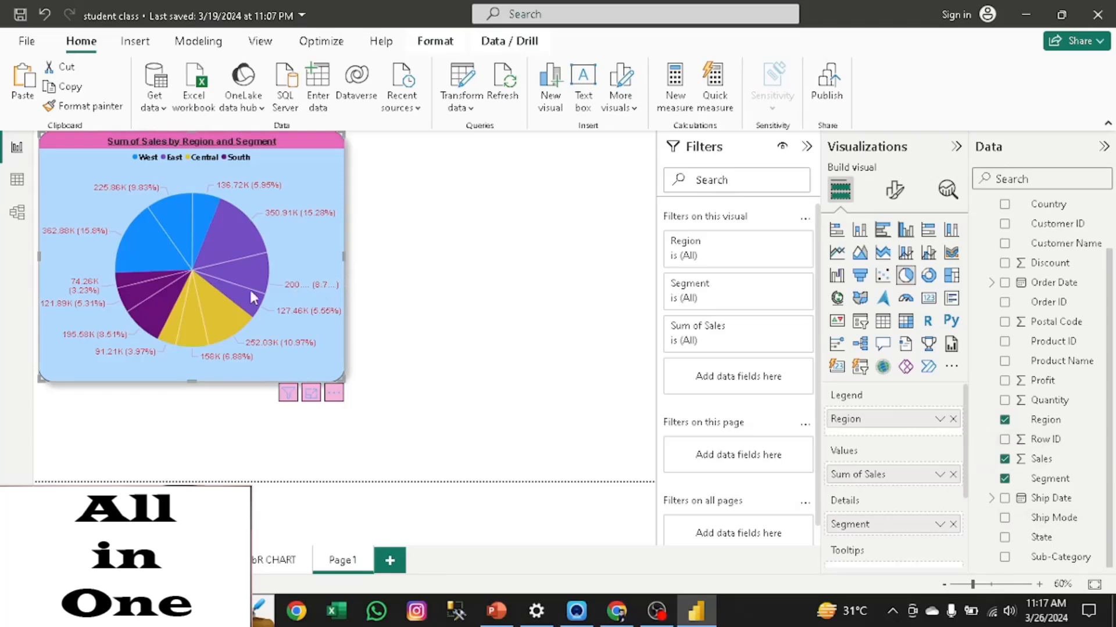
{"action": "key", "text": "ctrl+v"}
{"action": "left_click_drag", "start_coordinate": [229, 287], "coordinate": [528, 286]}
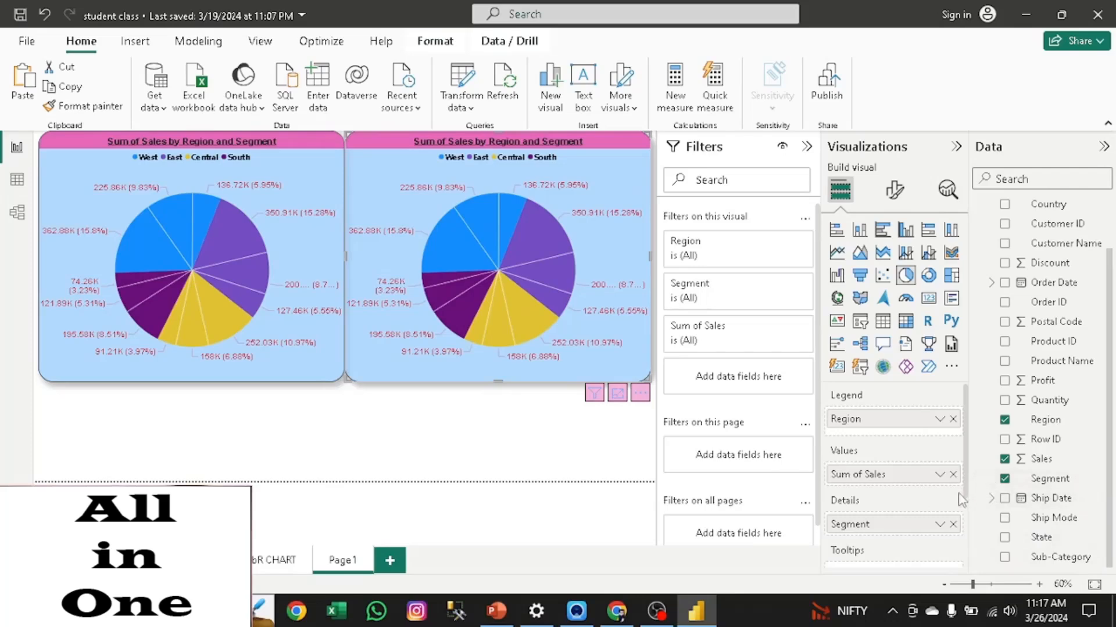
- Replace Sales with Profit as the values of the duplicated pie chart
{"action": "left_click", "coordinate": [1004, 461]}
{"action": "left_click", "coordinate": [1004, 461]}
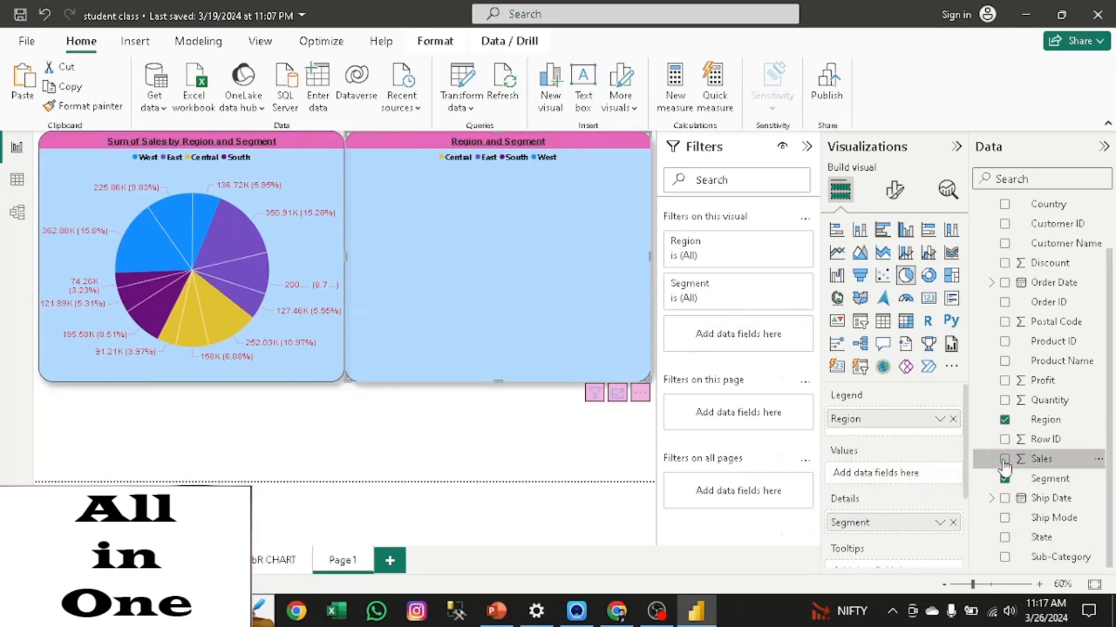
{"action": "left_click", "coordinate": [1004, 460]}
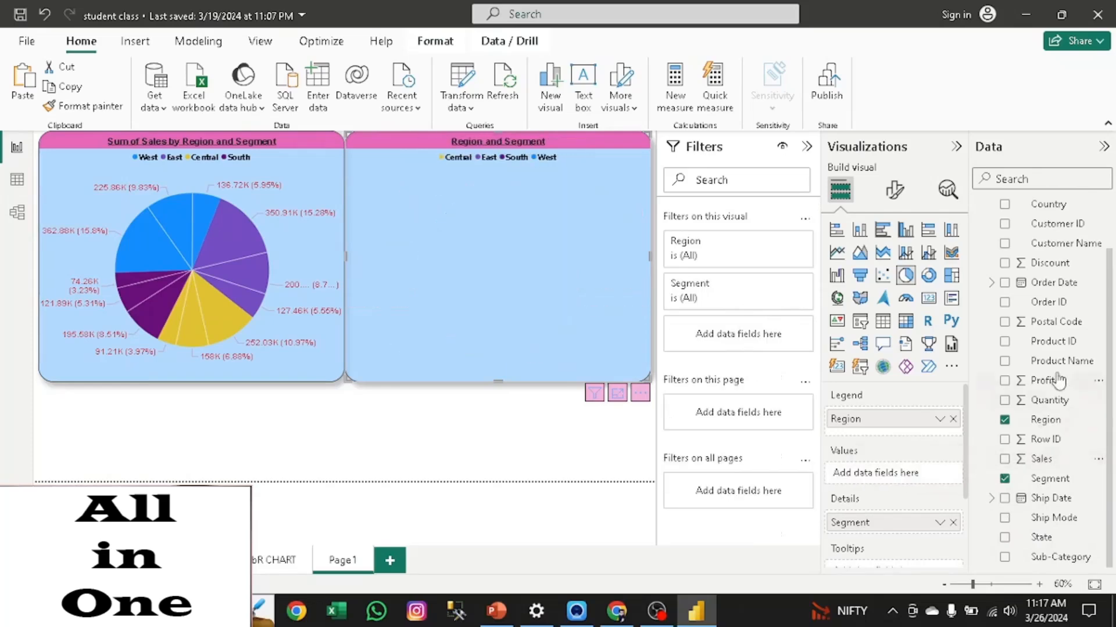
{"action": "left_click_drag", "start_coordinate": [1022, 382], "coordinate": [883, 474]}
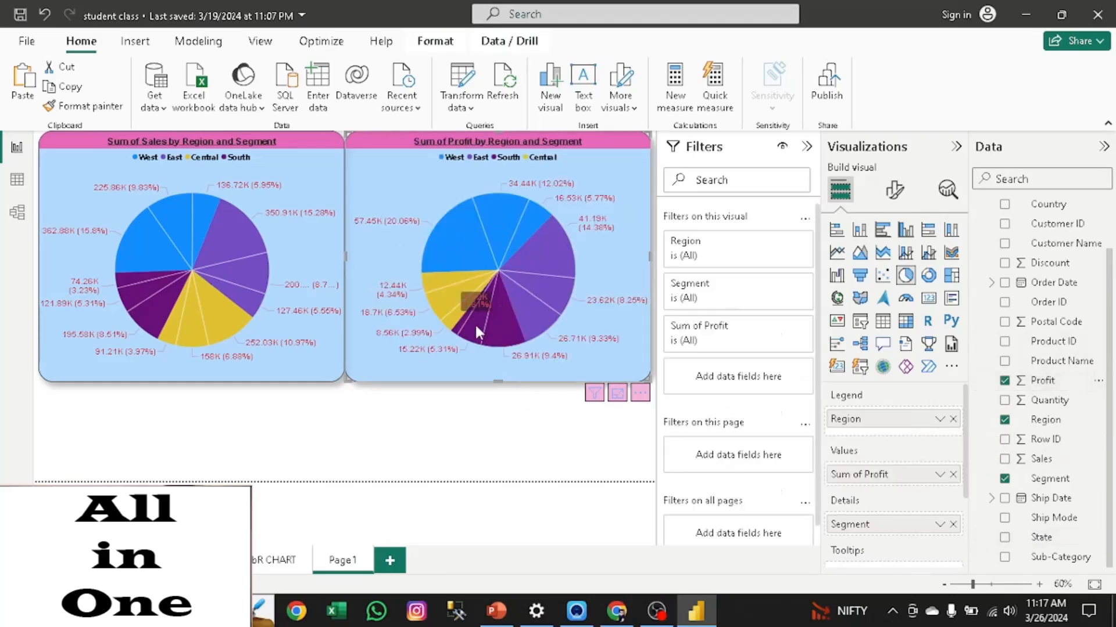
{"action": "mouse_move", "coordinate": [475, 328]}
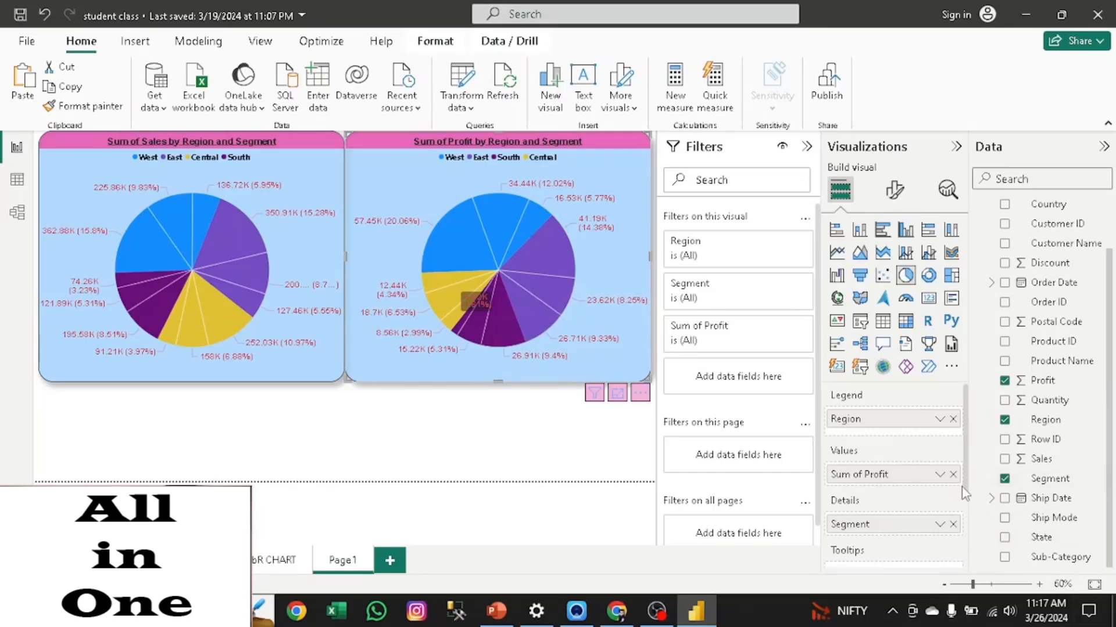
{"action": "scroll", "coordinate": [969, 493], "scroll_direction": "down", "scroll_amount": 2}
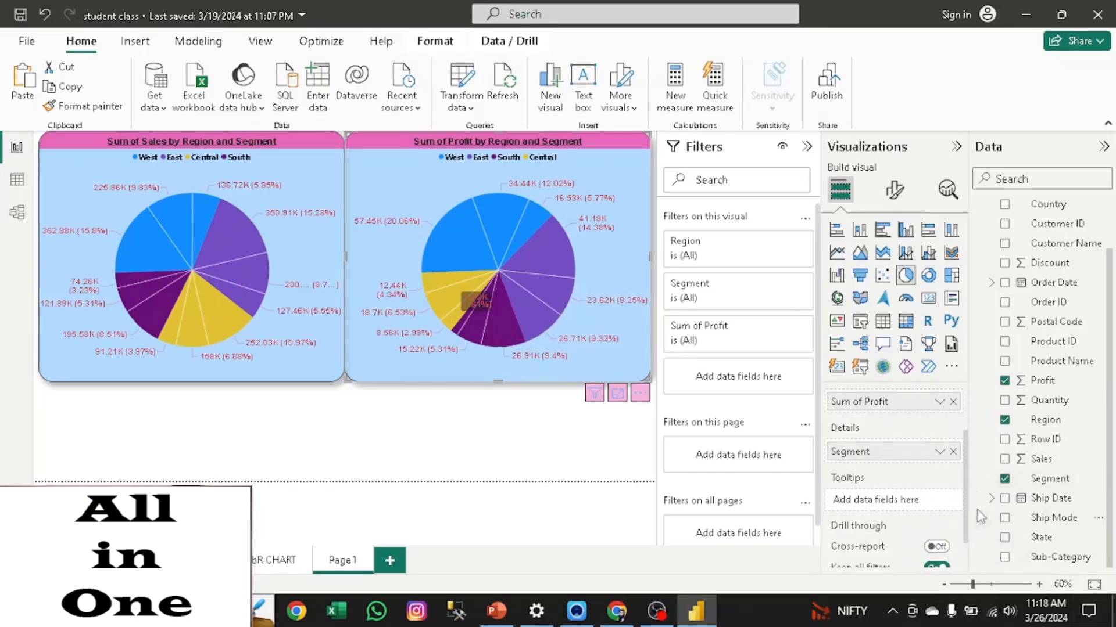
{"action": "scroll", "coordinate": [969, 517], "scroll_direction": "down", "scroll_amount": 1}
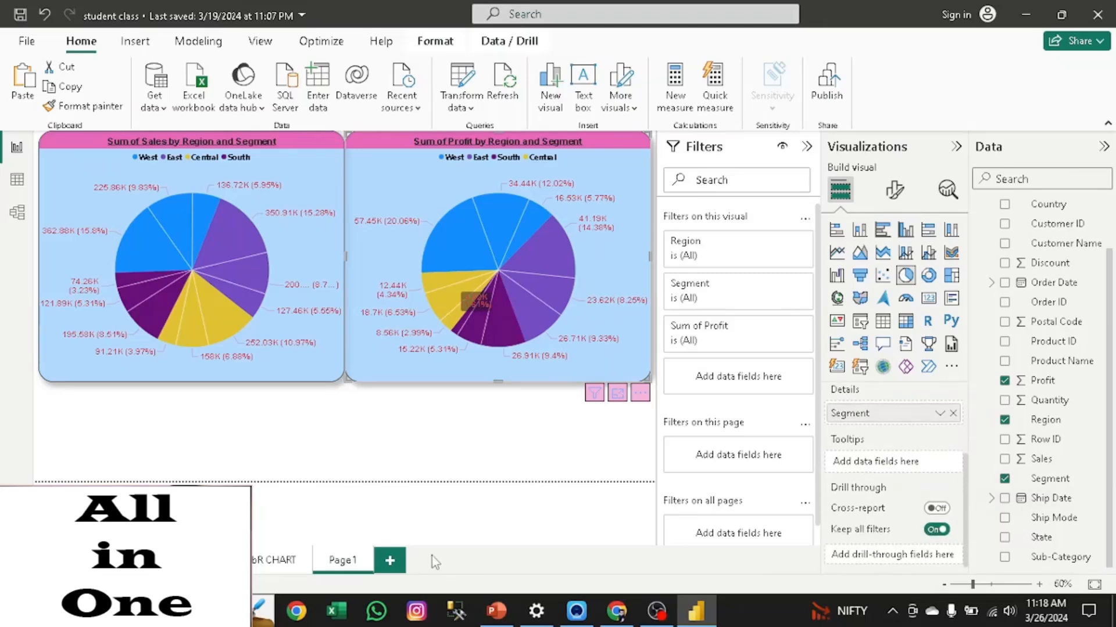
- Rename the report page as PIE CHART
{"action": "double_click", "coordinate": [343, 561]}
{"action": "key", "text": "BackSpace"}
{"action": "key", "text": "Return"}
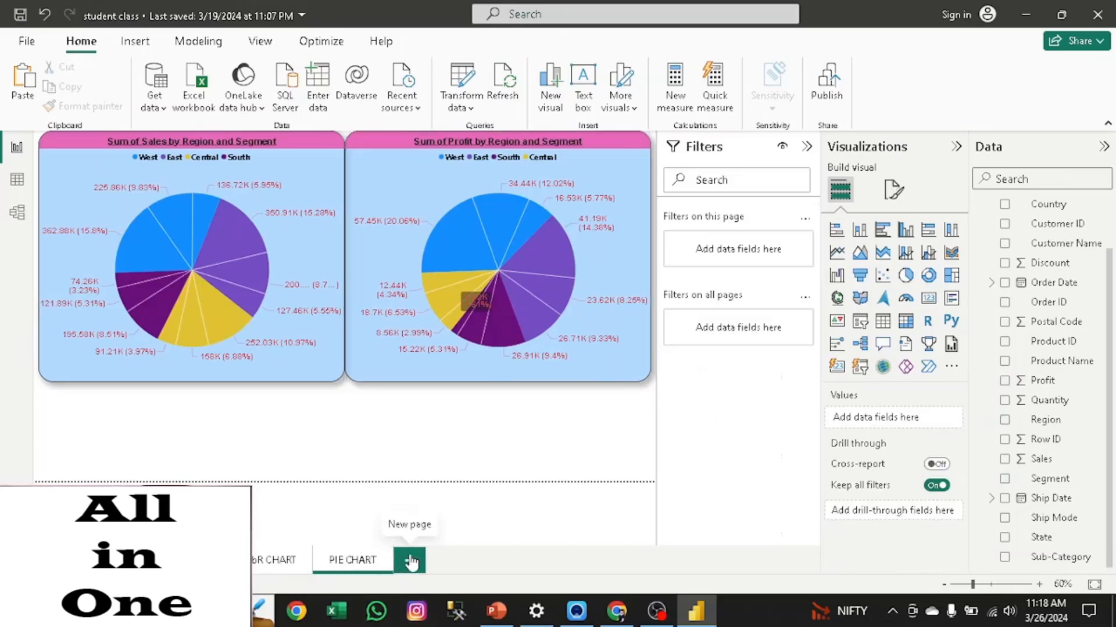
- Add a new report page with an enlarged donut chart showing Sales by Region
{"action": "left_click", "coordinate": [407, 560]}
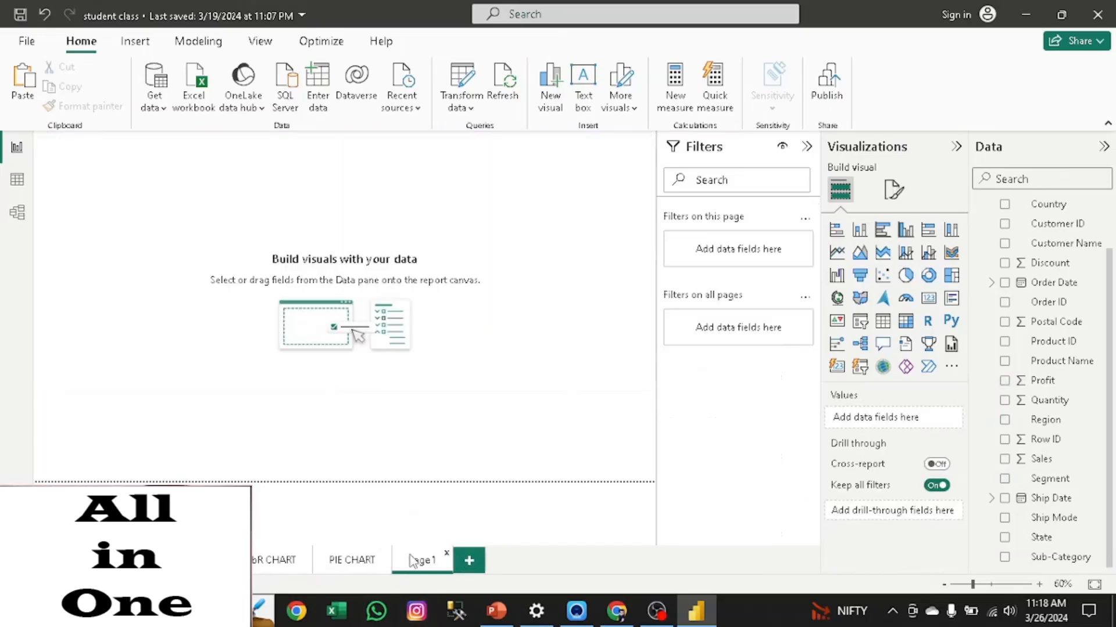
{"action": "left_click", "coordinate": [929, 277]}
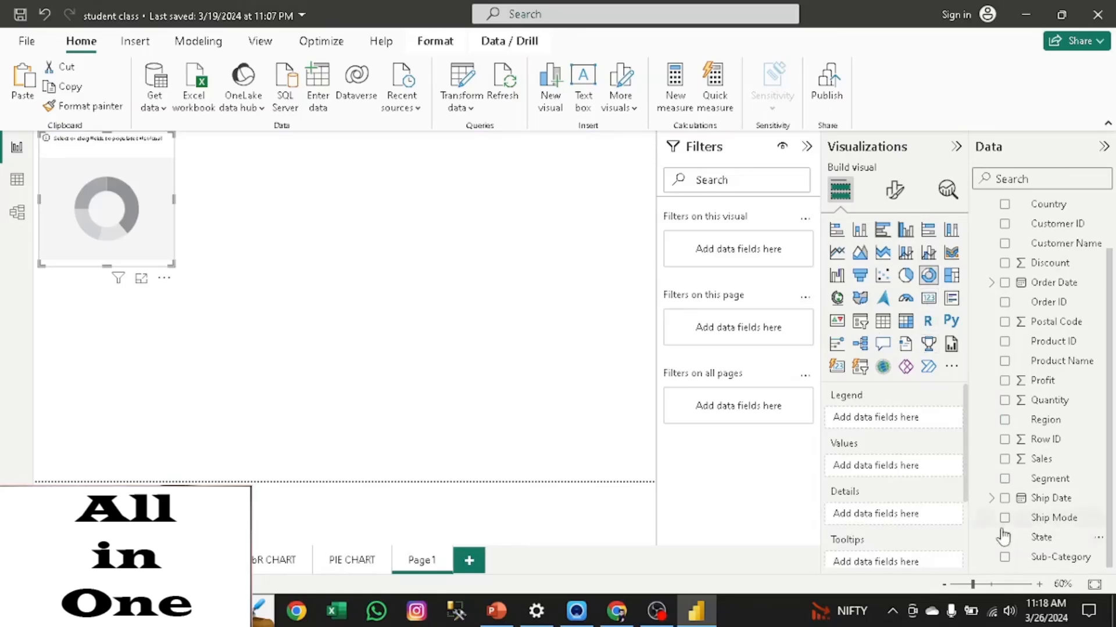
{"action": "left_click", "coordinate": [1004, 460]}
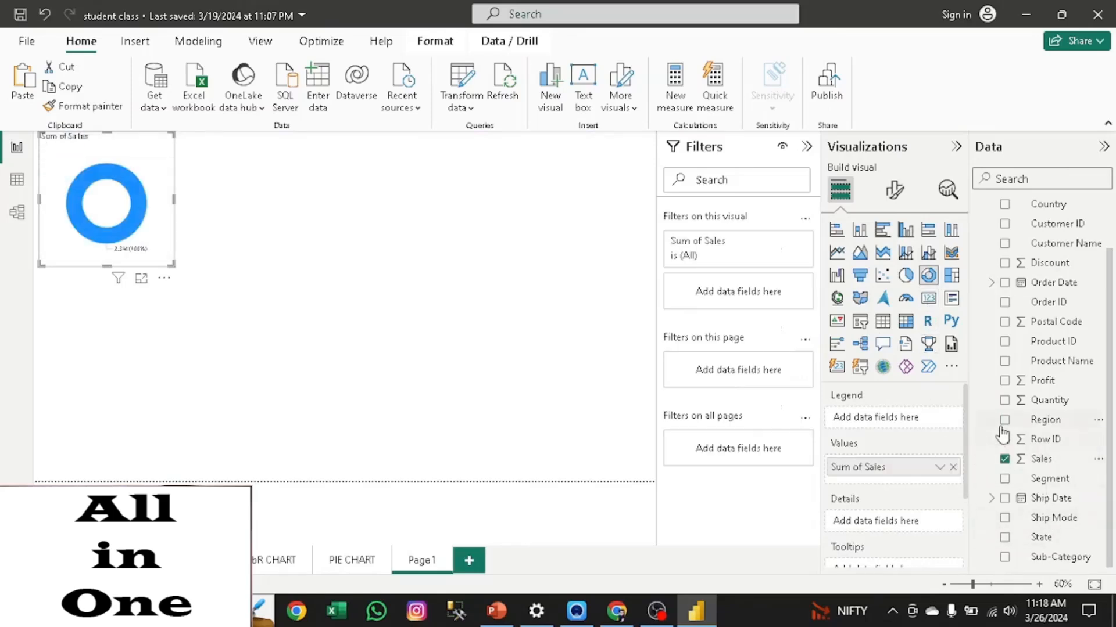
{"action": "left_click", "coordinate": [1004, 420]}
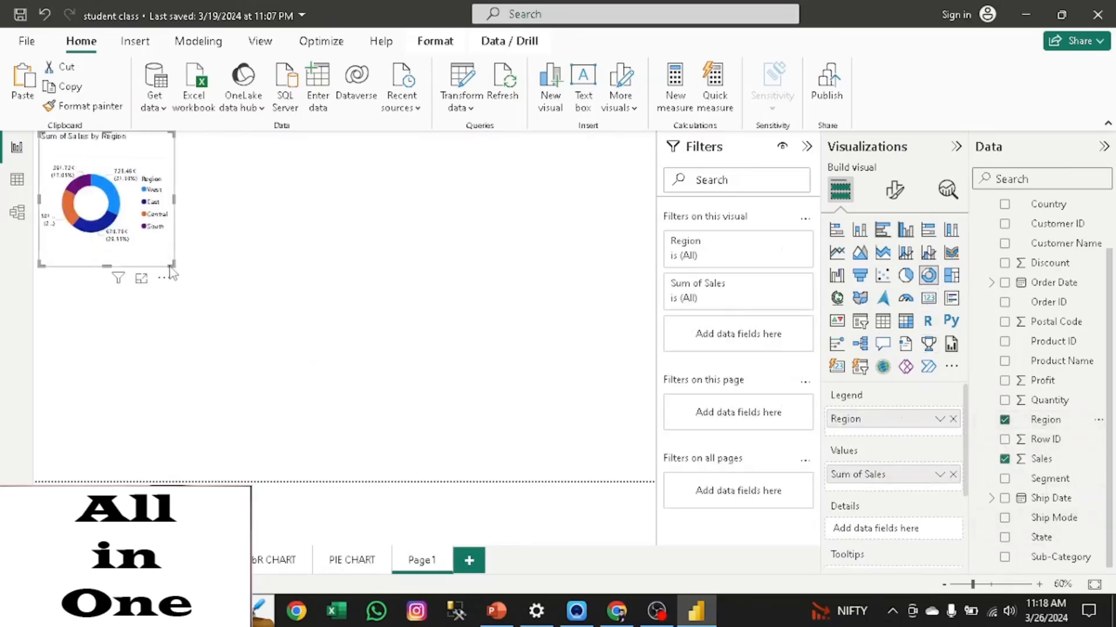
{"action": "left_click_drag", "start_coordinate": [173, 265], "coordinate": [471, 411]}
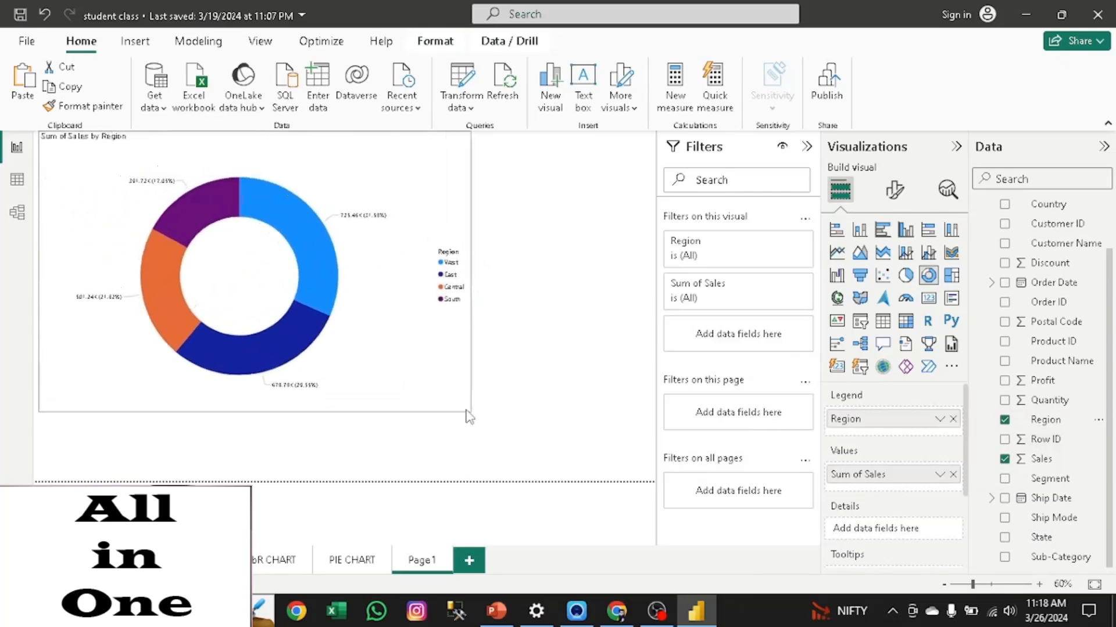
- Copy the formatting of the sales pie chart on the PIE CHART page onto the donut chart with Format painter
{"action": "left_click", "coordinate": [349, 561]}
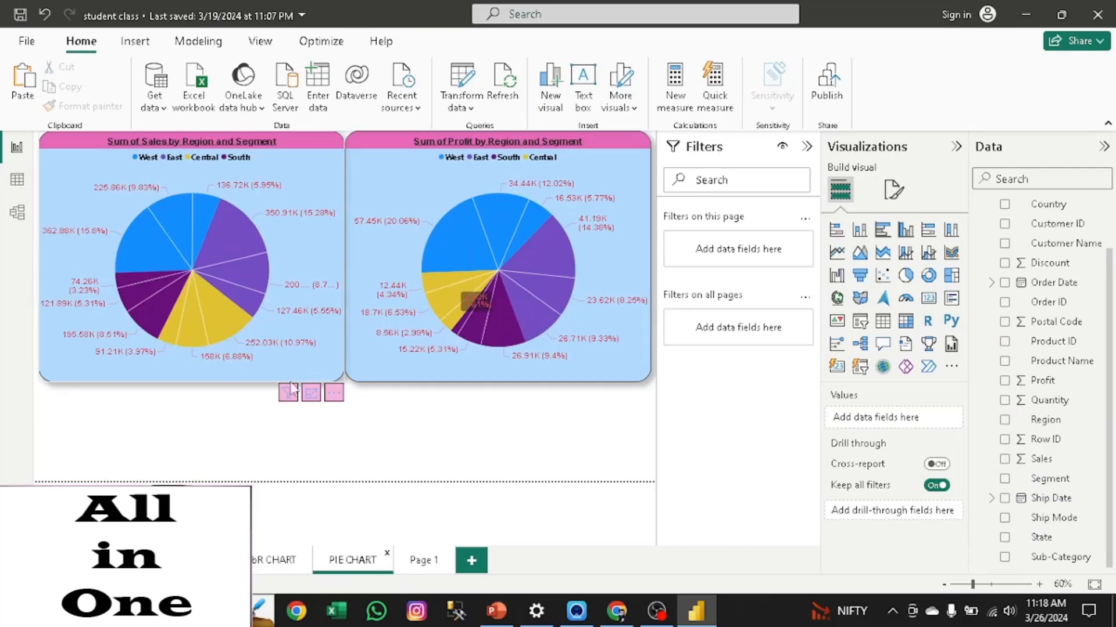
{"action": "left_click", "coordinate": [287, 357]}
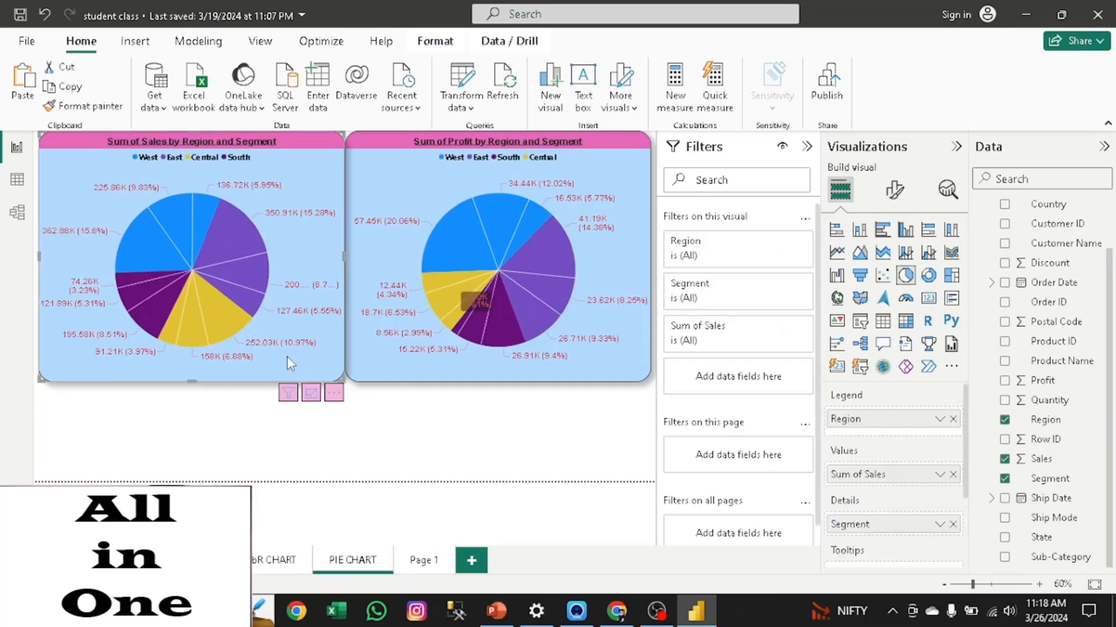
{"action": "left_click", "coordinate": [75, 106]}
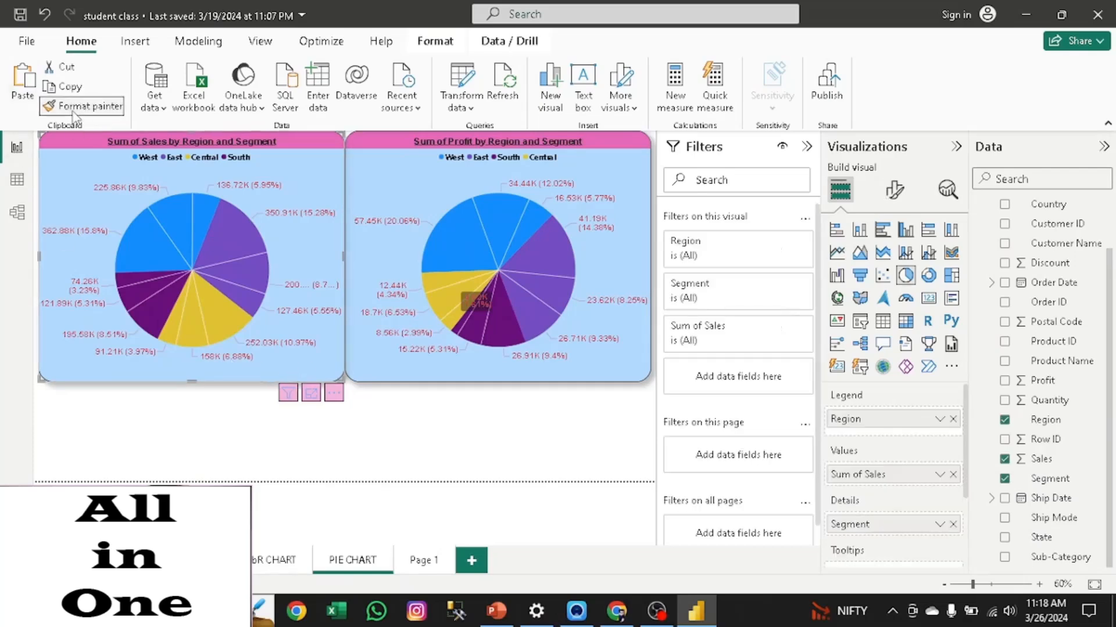
{"action": "left_click", "coordinate": [419, 562]}
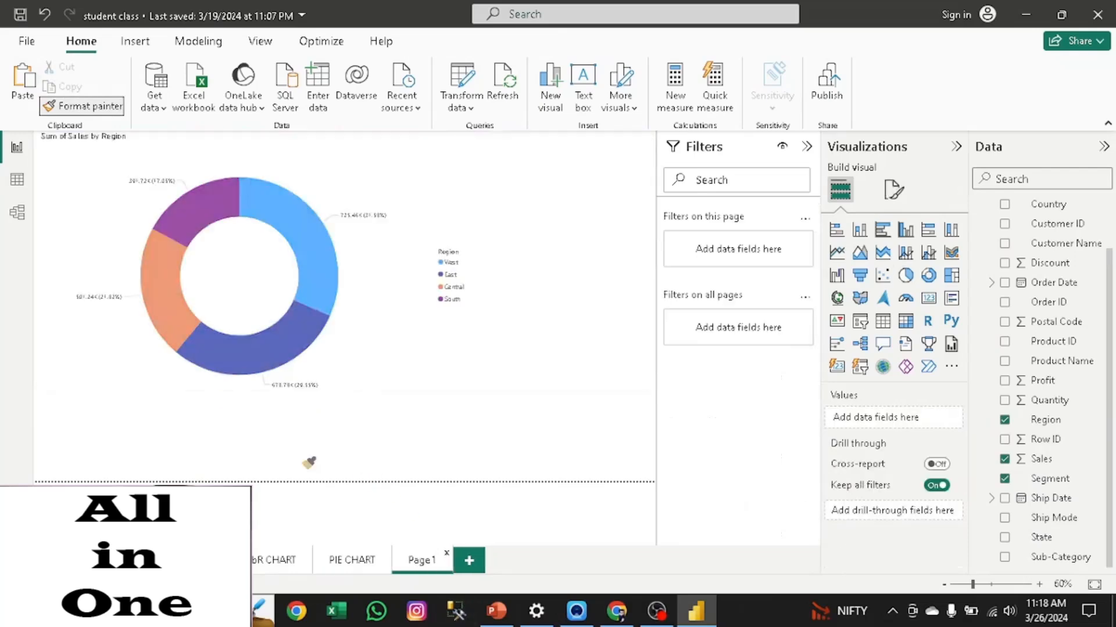
{"action": "left_click", "coordinate": [261, 276]}
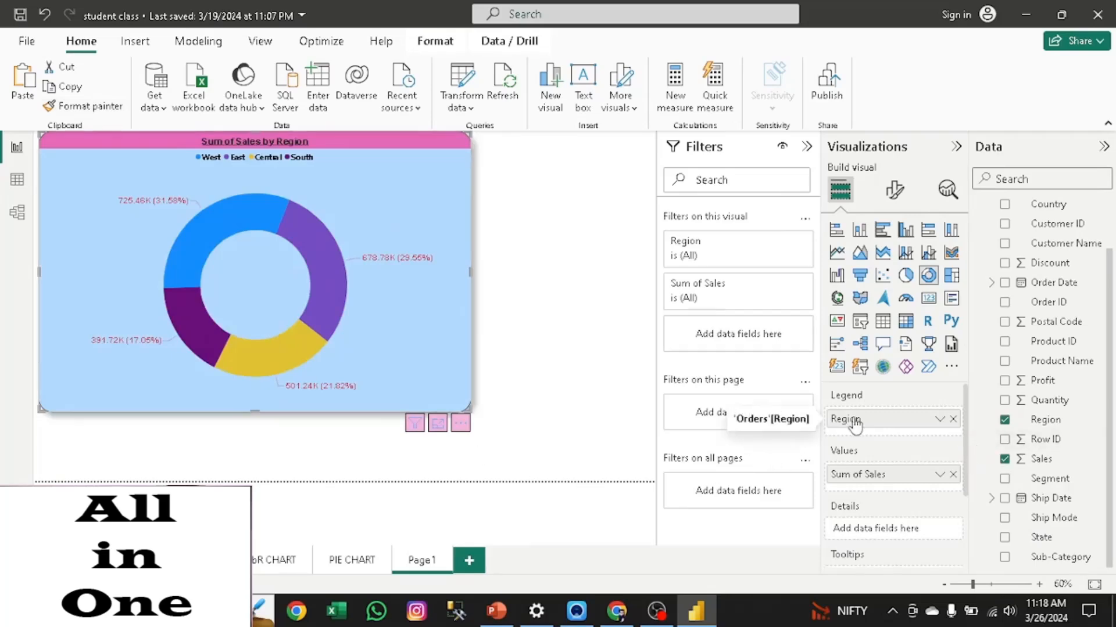
- Move Region to the donut chart's details and use Segment as its legend
{"action": "left_click_drag", "start_coordinate": [855, 424], "coordinate": [868, 531]}
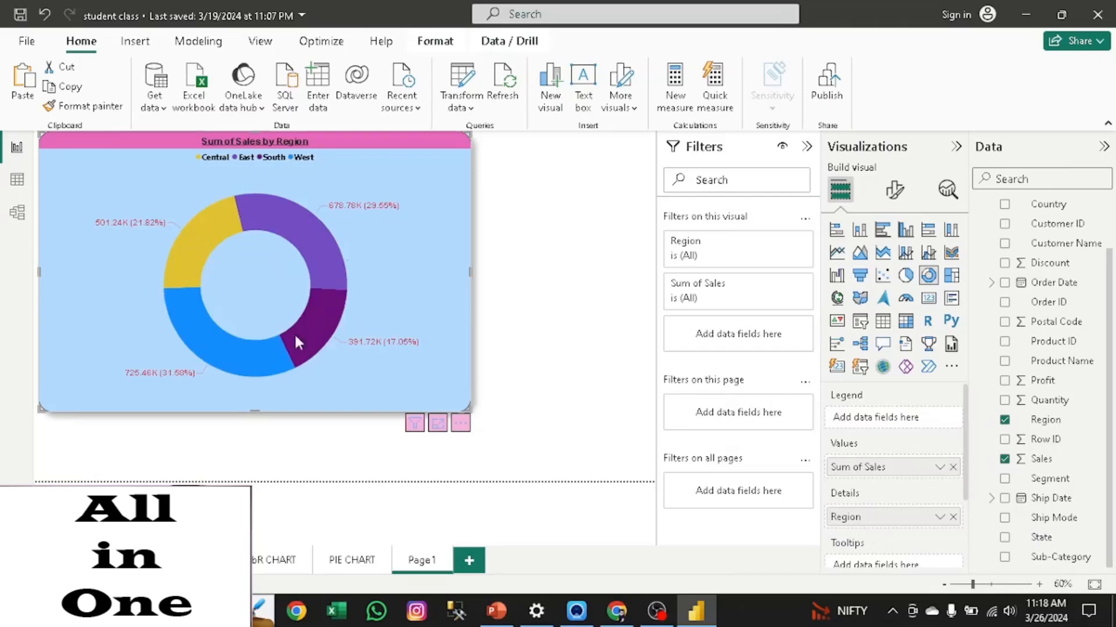
{"action": "left_click_drag", "start_coordinate": [1033, 490], "coordinate": [839, 418]}
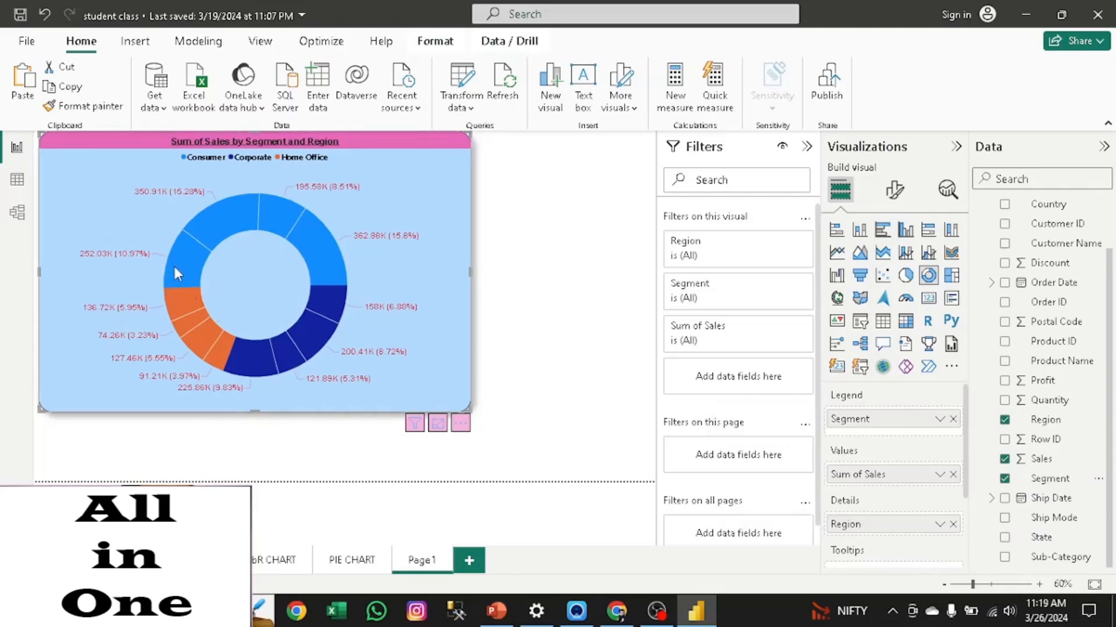
- Examine the region and sales tooltips of the donut chart's Consumer, Corporate and Home Office slices
{"action": "mouse_move", "coordinate": [175, 268]}
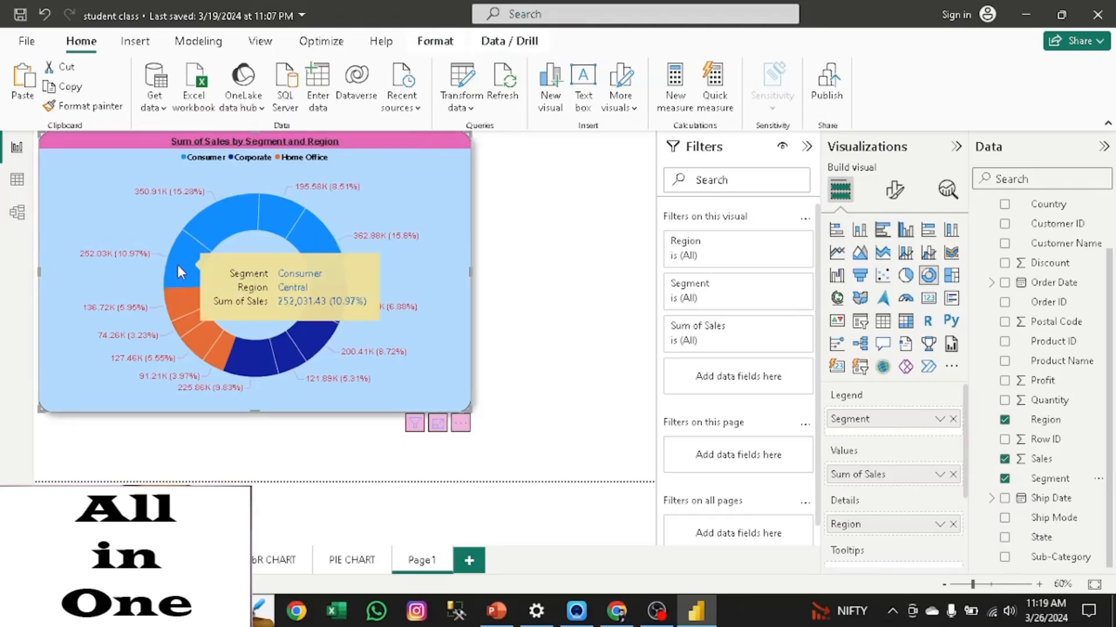
{"action": "mouse_move", "coordinate": [201, 240]}
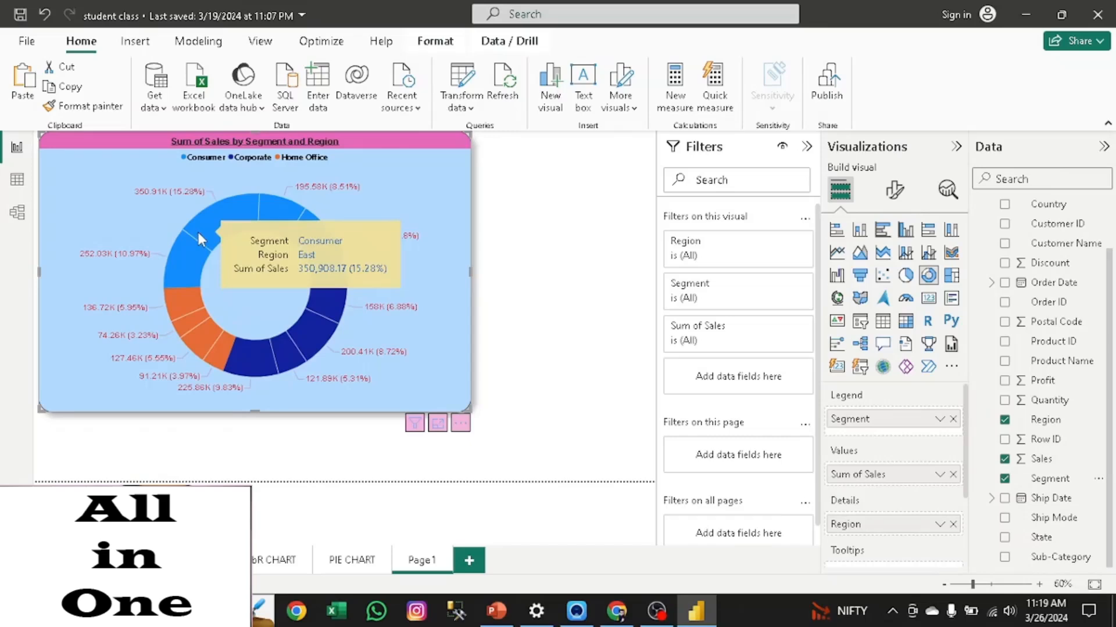
{"action": "mouse_move", "coordinate": [256, 218]}
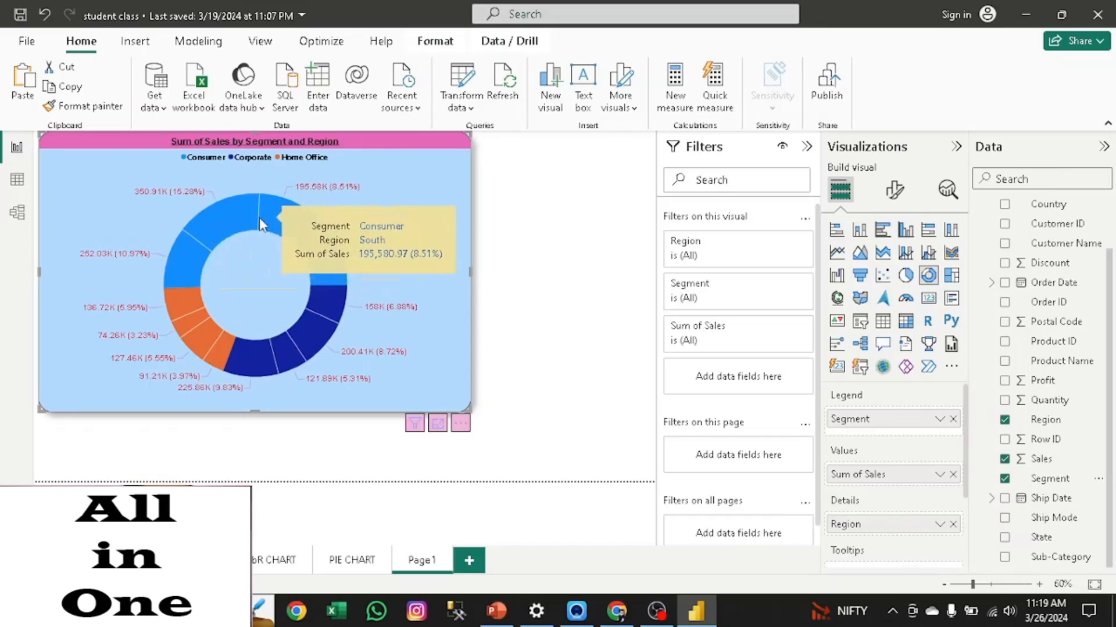
{"action": "mouse_move", "coordinate": [315, 235]}
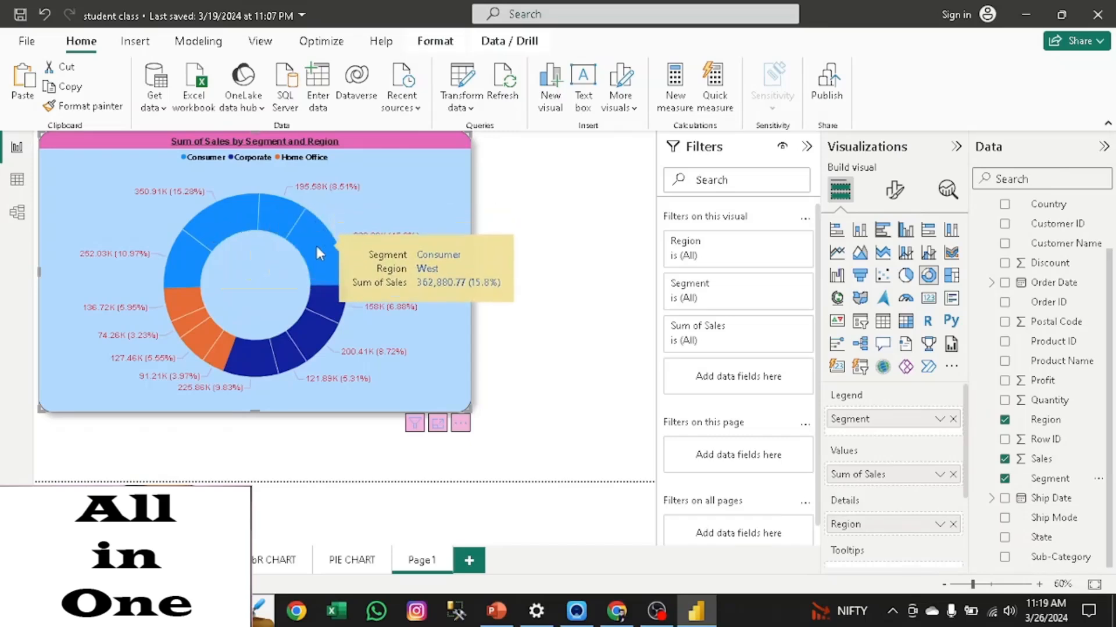
{"action": "mouse_move", "coordinate": [335, 295]}
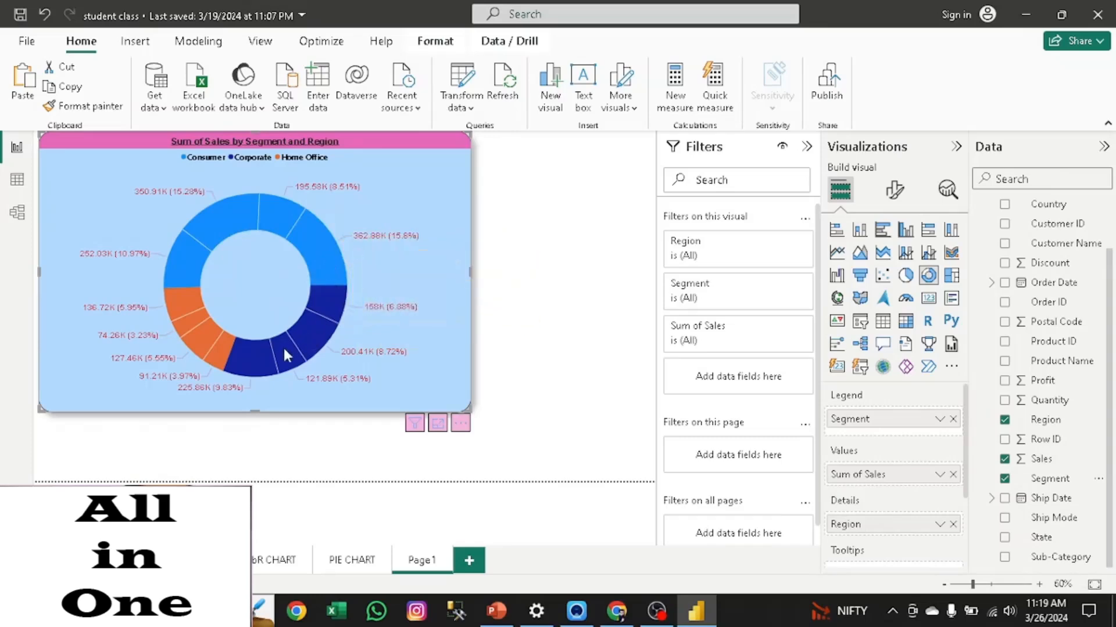
{"action": "mouse_move", "coordinate": [213, 358]}
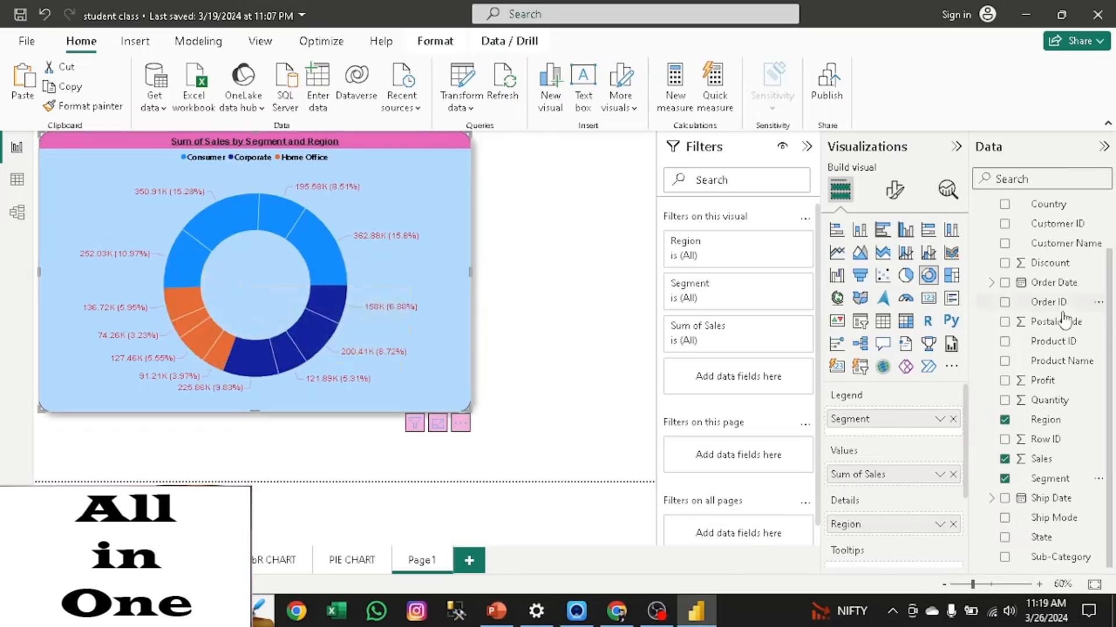
- Turn on the legend title for the donut chart of sales by segment and region
{"action": "left_click", "coordinate": [896, 192]}
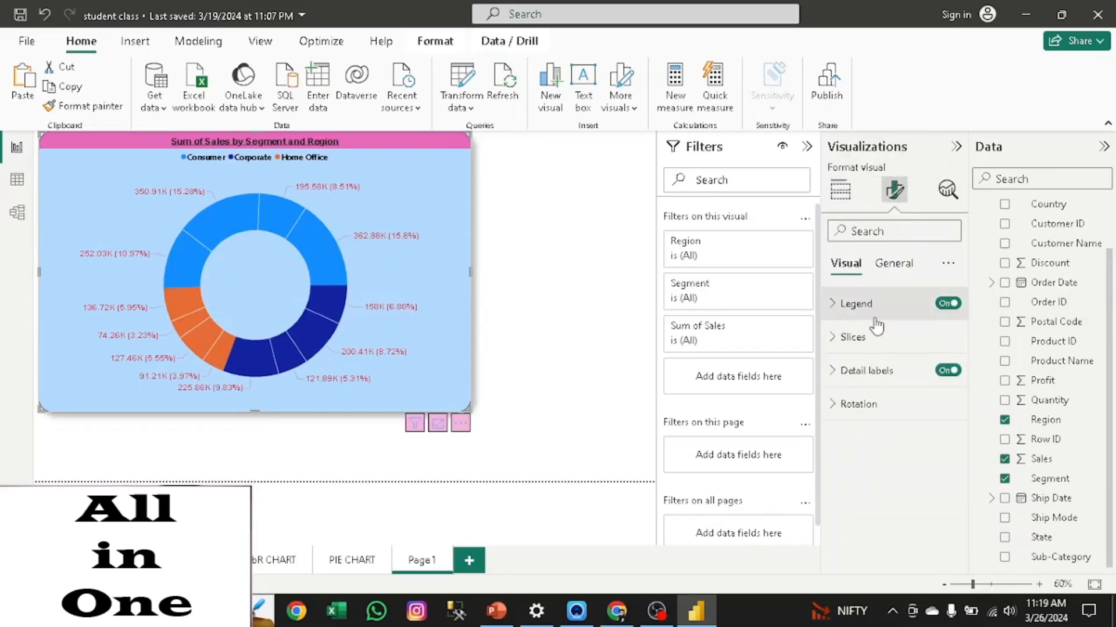
{"action": "left_click", "coordinate": [853, 342]}
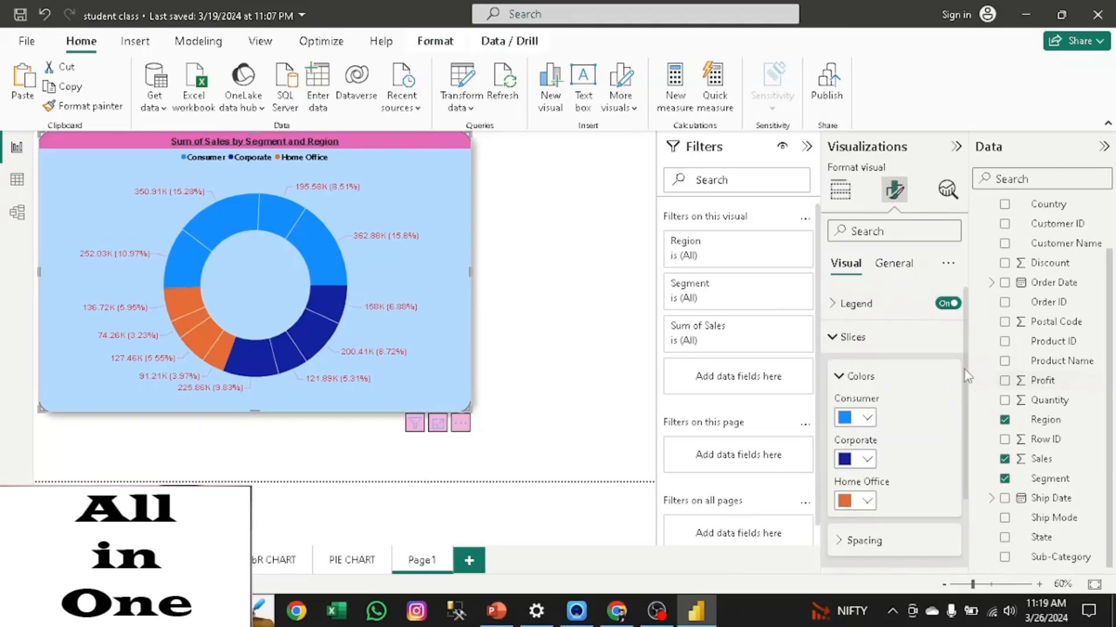
{"action": "left_click", "coordinate": [841, 305]}
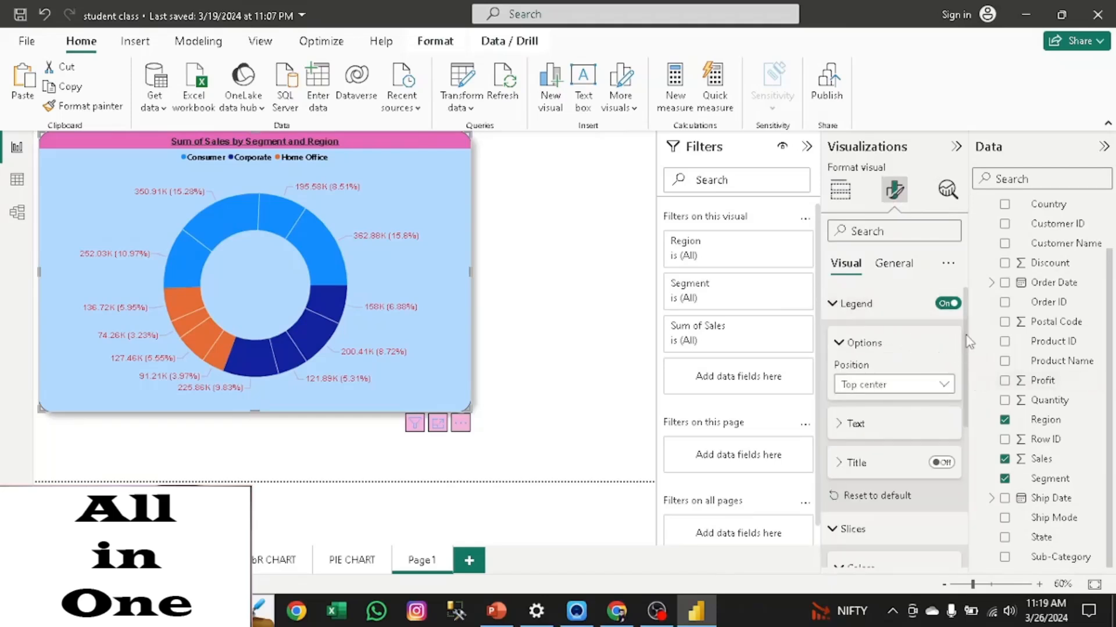
{"action": "scroll", "coordinate": [968, 342], "scroll_direction": "down", "scroll_amount": 1}
{"action": "scroll", "coordinate": [967, 342], "scroll_direction": "up", "scroll_amount": 1}
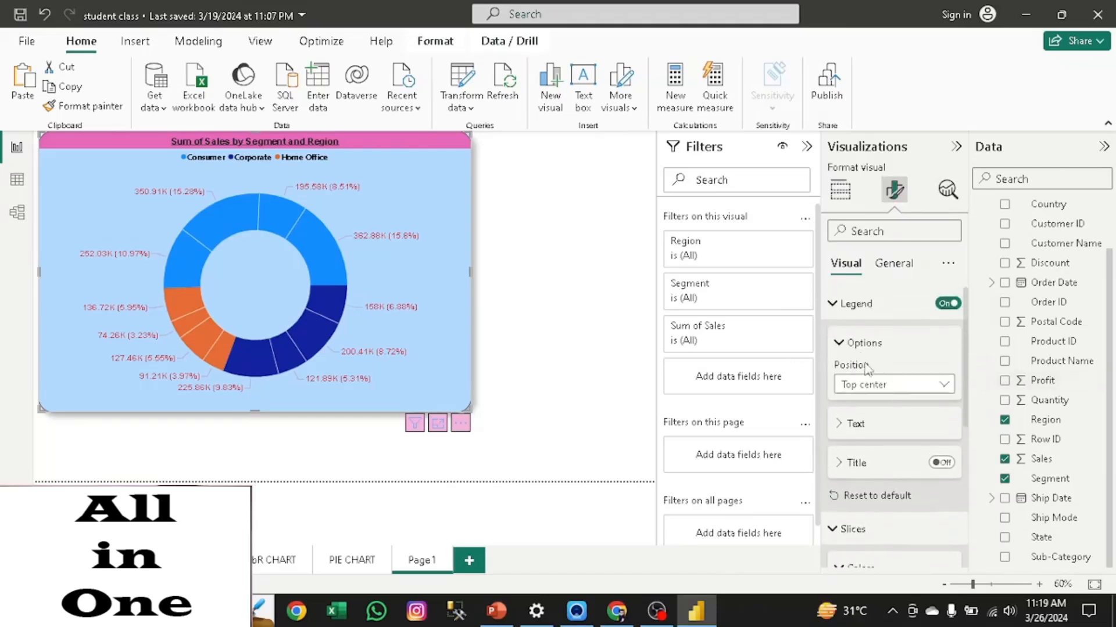
{"action": "left_click", "coordinate": [944, 464]}
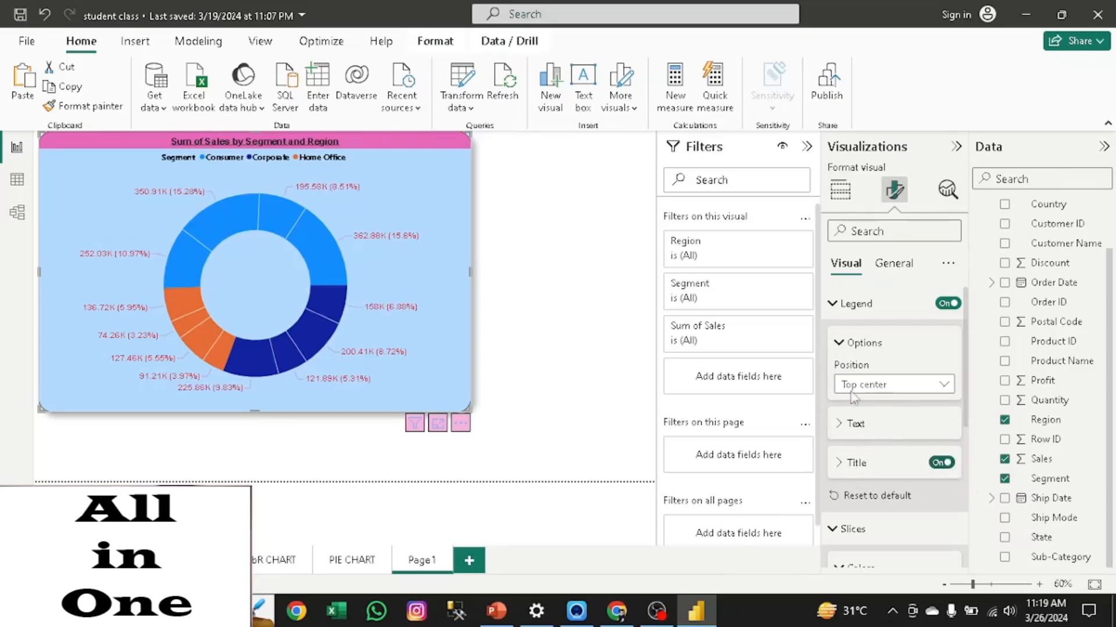
{"action": "left_click", "coordinate": [833, 310]}
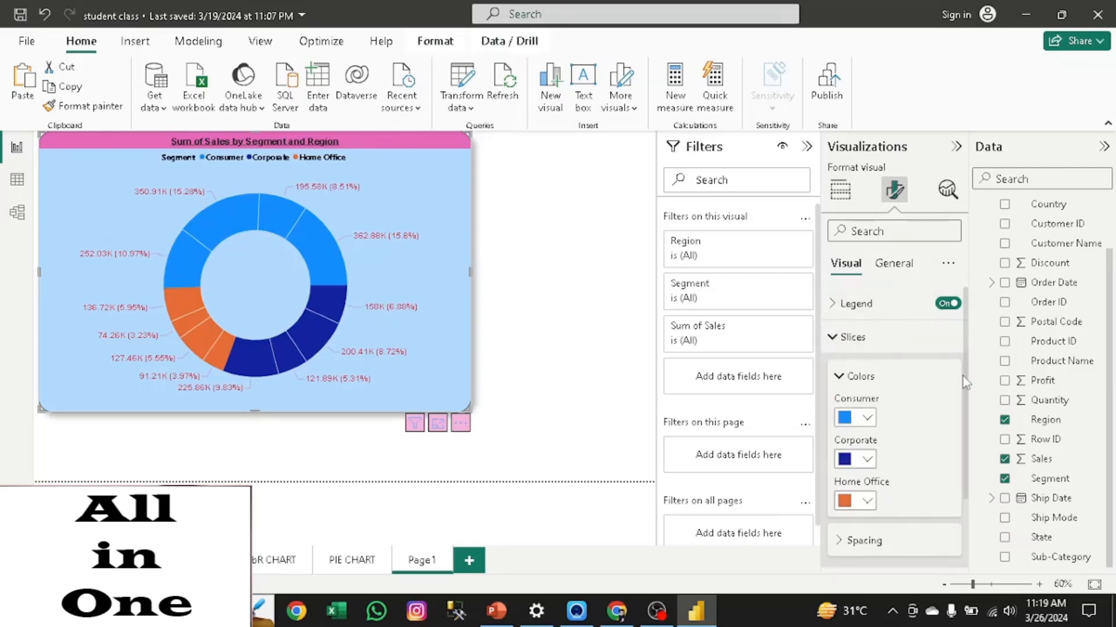
- Set the inner radius of the donut chart's slices to 0%
{"action": "scroll", "coordinate": [962, 378], "scroll_direction": "down", "scroll_amount": 2}
{"action": "scroll", "coordinate": [900, 372], "scroll_direction": "up", "scroll_amount": 1}
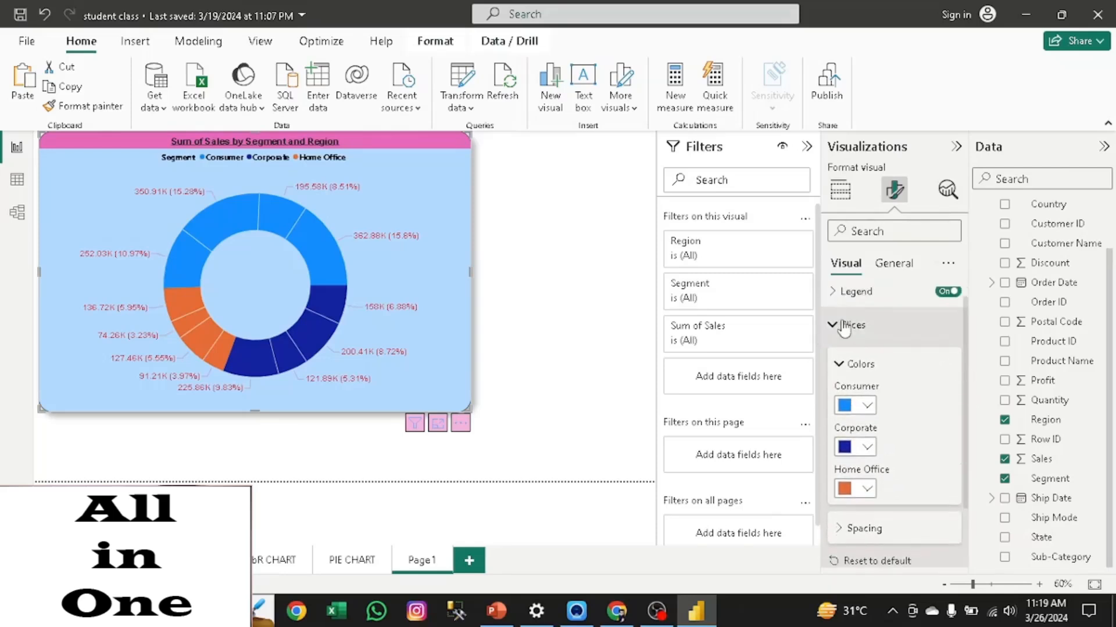
{"action": "left_click", "coordinate": [838, 324]}
{"action": "left_click", "coordinate": [834, 339]}
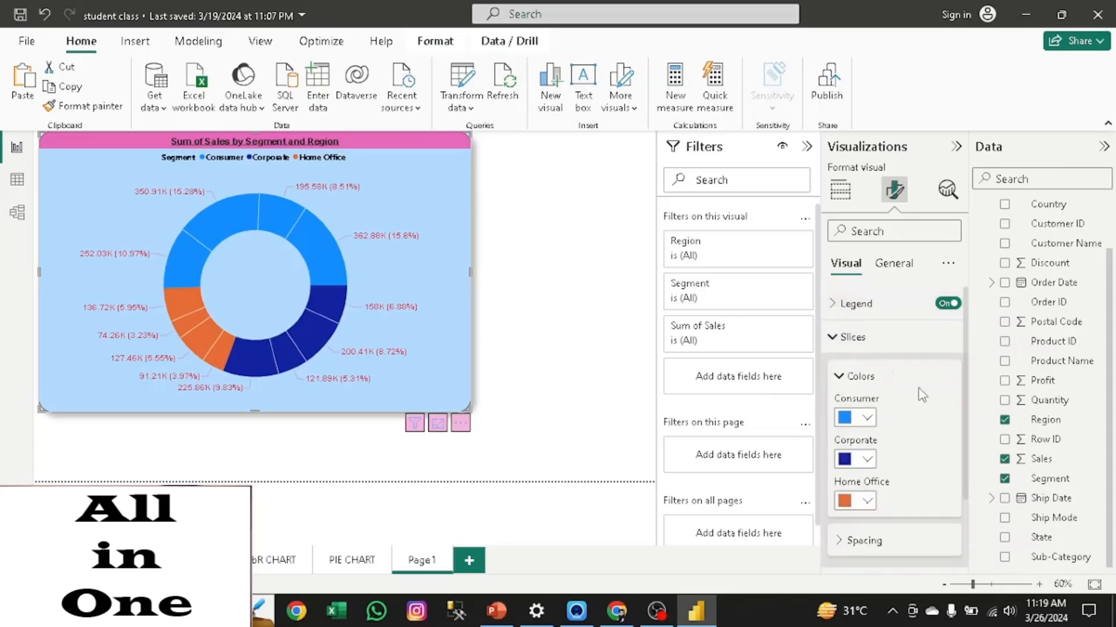
{"action": "scroll", "coordinate": [965, 361], "scroll_direction": "down", "scroll_amount": 3}
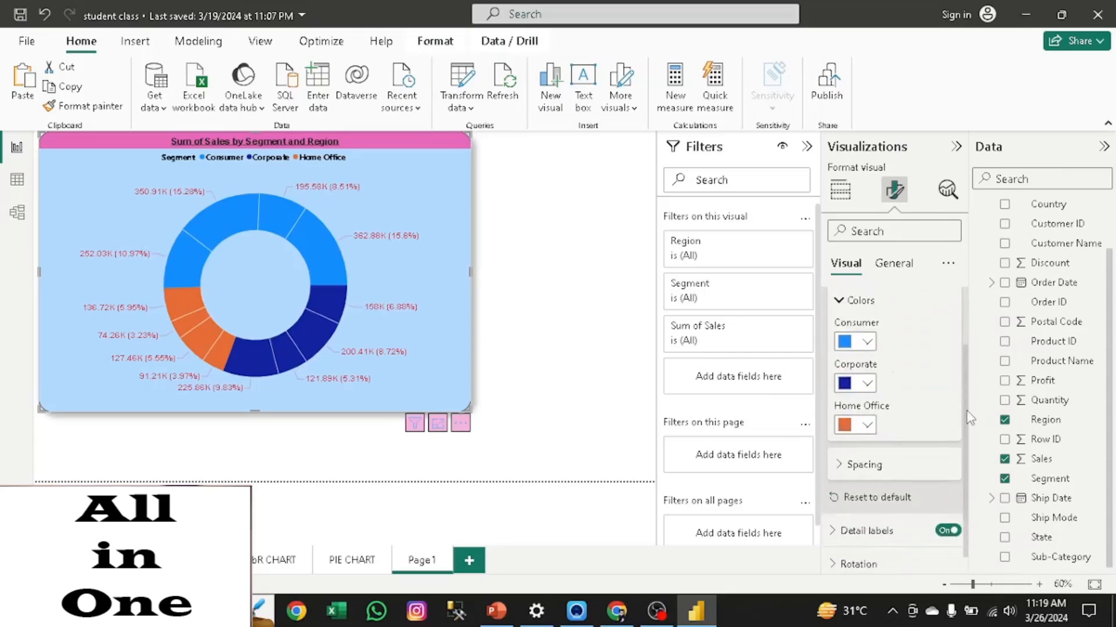
{"action": "left_click", "coordinate": [839, 457]}
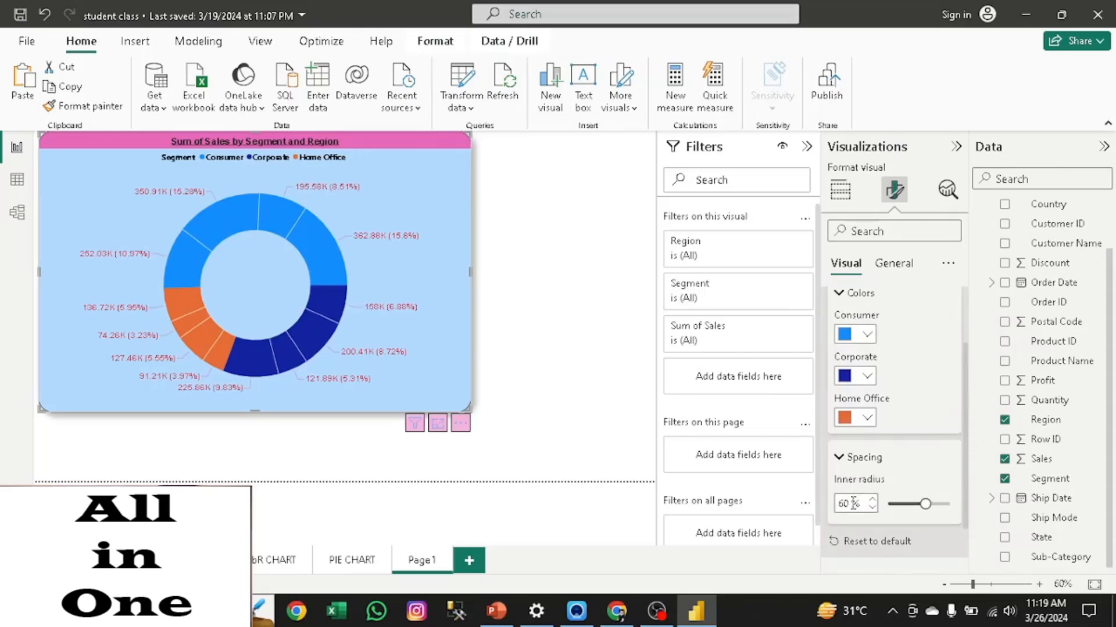
{"action": "left_click_drag", "start_coordinate": [924, 506], "coordinate": [887, 505]}
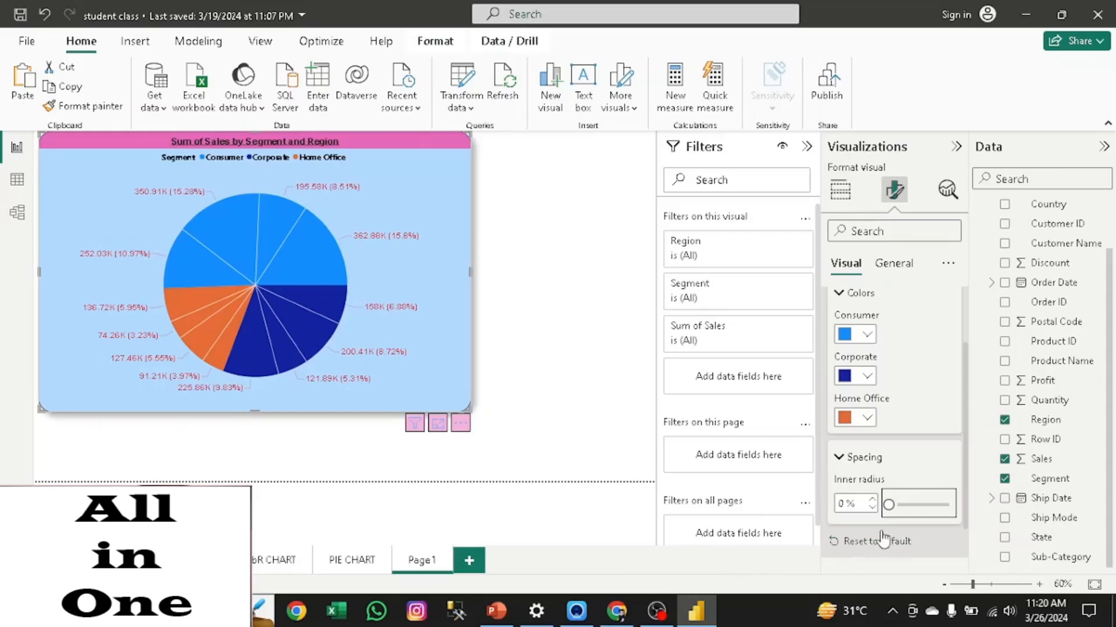
- Examine the slice formatting options of the sales pie chart on the PIE CHART page for comparison with the donut chart
{"action": "left_click", "coordinate": [351, 561]}
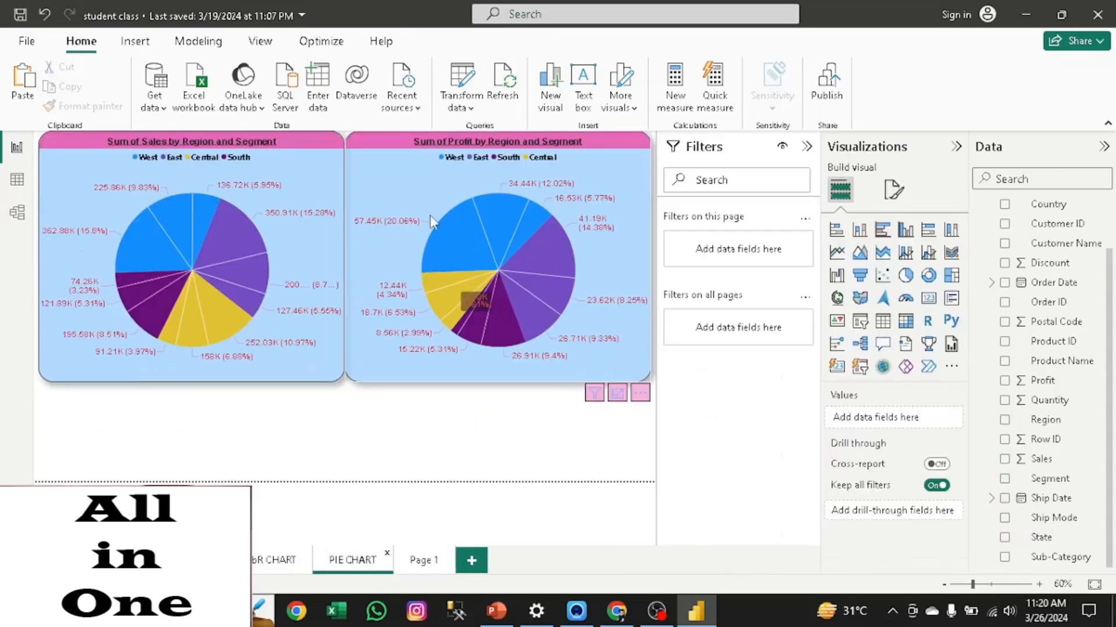
{"action": "left_click", "coordinate": [489, 263]}
{"action": "left_click", "coordinate": [203, 235]}
{"action": "left_click", "coordinate": [324, 212]}
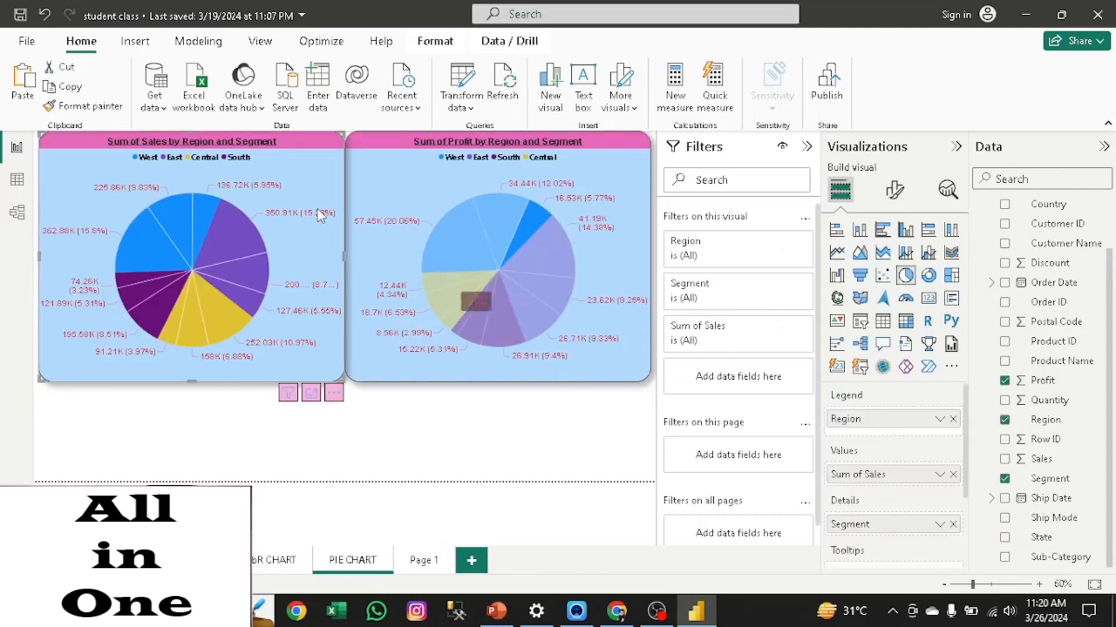
{"action": "left_click", "coordinate": [894, 189]}
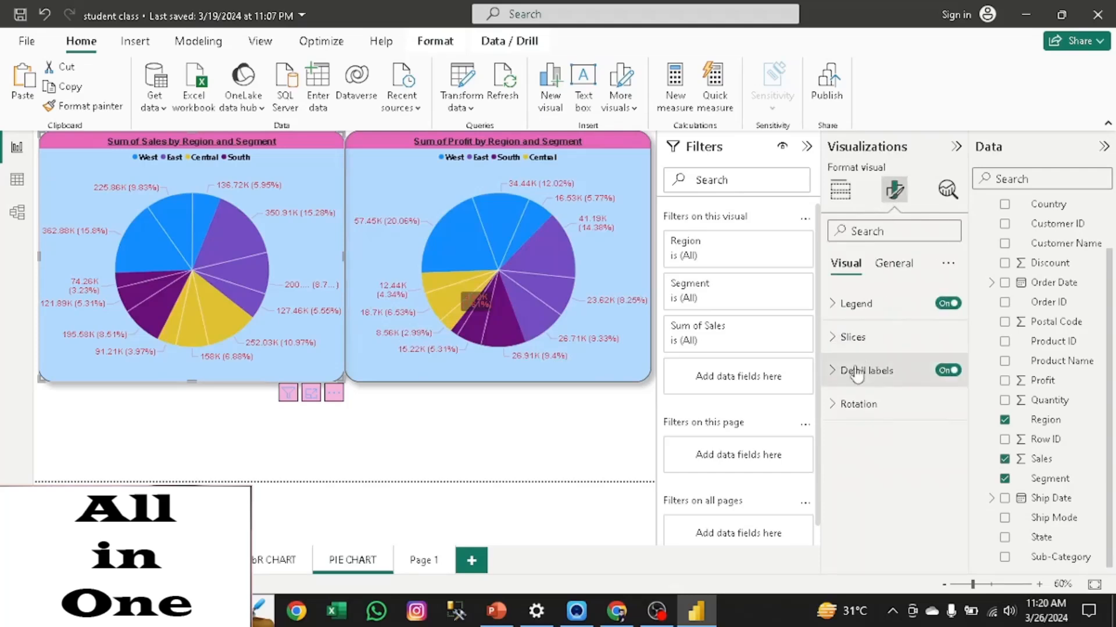
{"action": "left_click", "coordinate": [853, 337]}
{"action": "scroll", "coordinate": [969, 395], "scroll_direction": "down", "scroll_amount": 2}
{"action": "scroll", "coordinate": [969, 395], "scroll_direction": "up", "scroll_amount": 2}
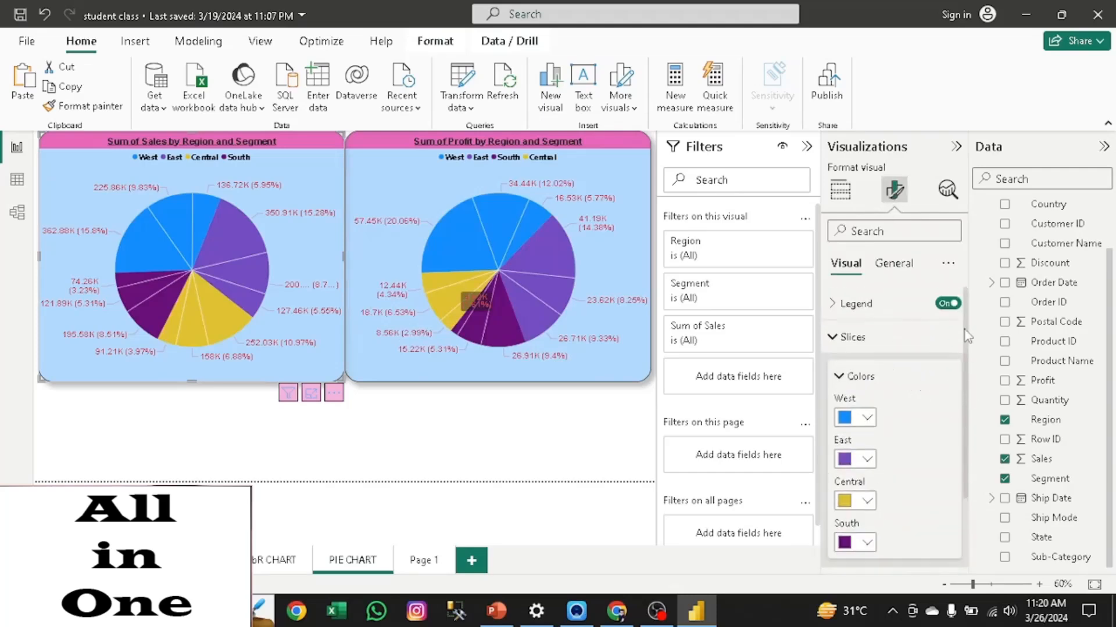
- Set the inner radius of the slices in the chart on Page 1 to 63%
{"action": "left_click", "coordinate": [427, 567]}
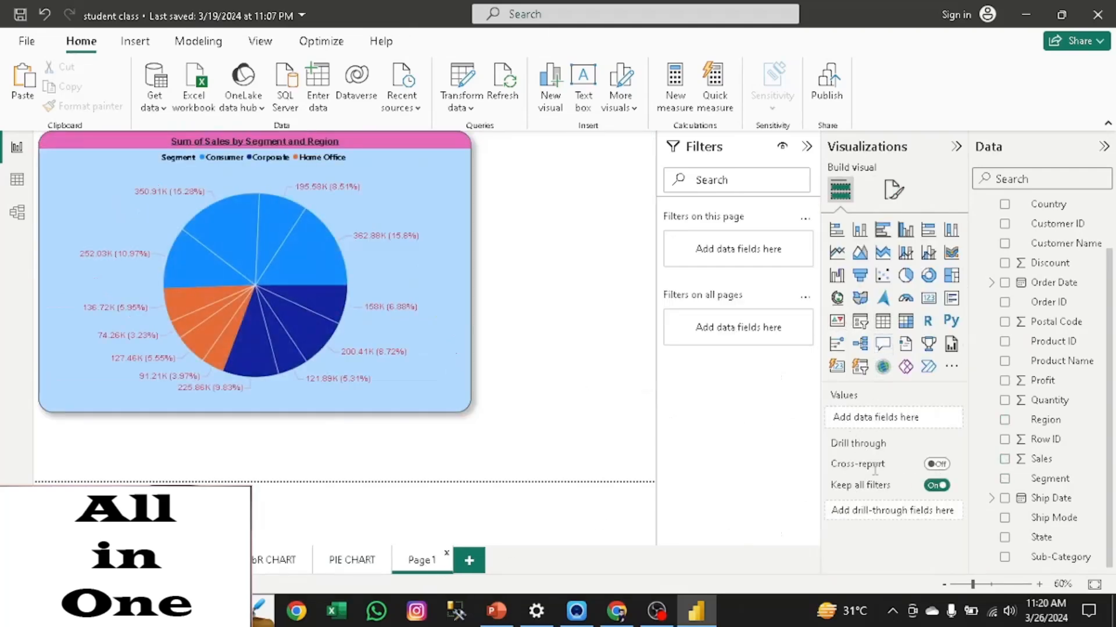
{"action": "left_click", "coordinate": [893, 193]}
{"action": "left_click", "coordinate": [294, 319]}
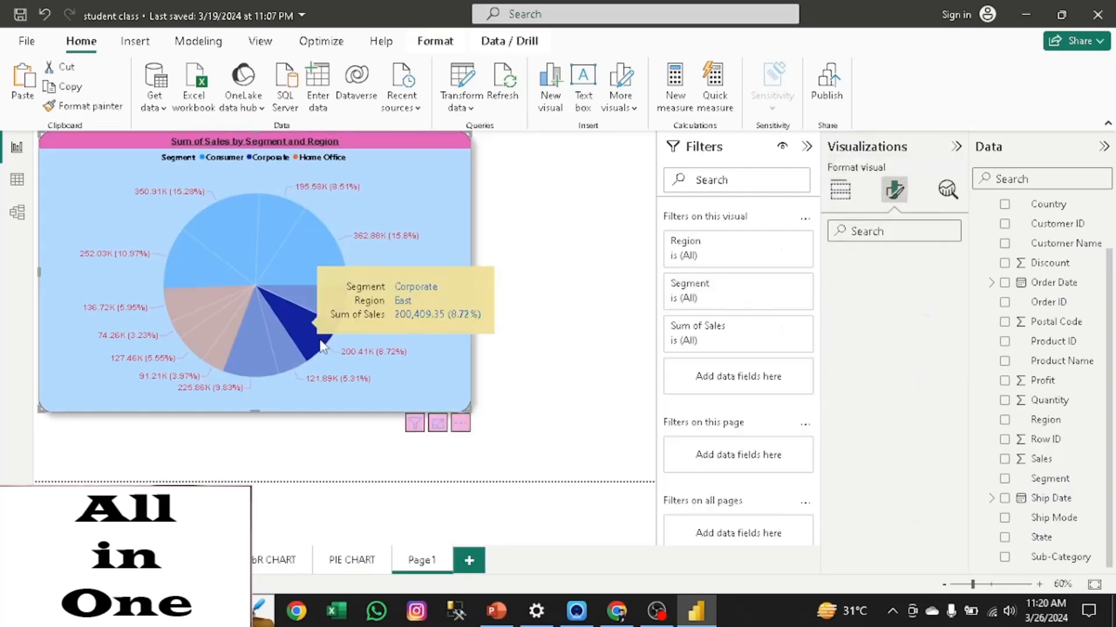
{"action": "left_click", "coordinate": [840, 337]}
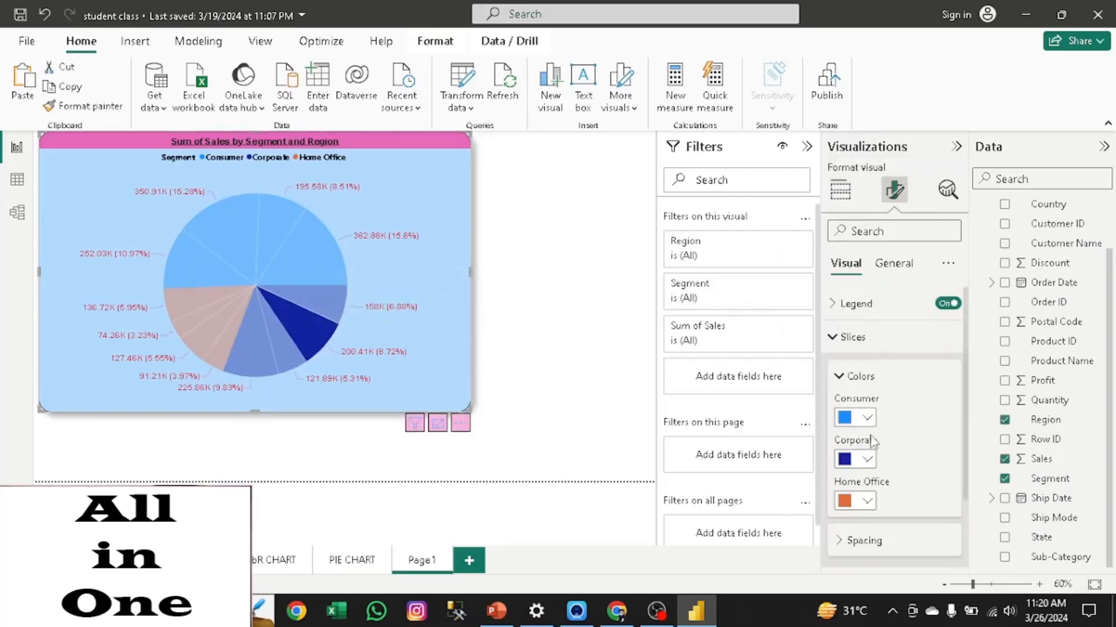
{"action": "left_click_drag", "start_coordinate": [963, 363], "coordinate": [964, 424]}
{"action": "left_click", "coordinate": [843, 452]}
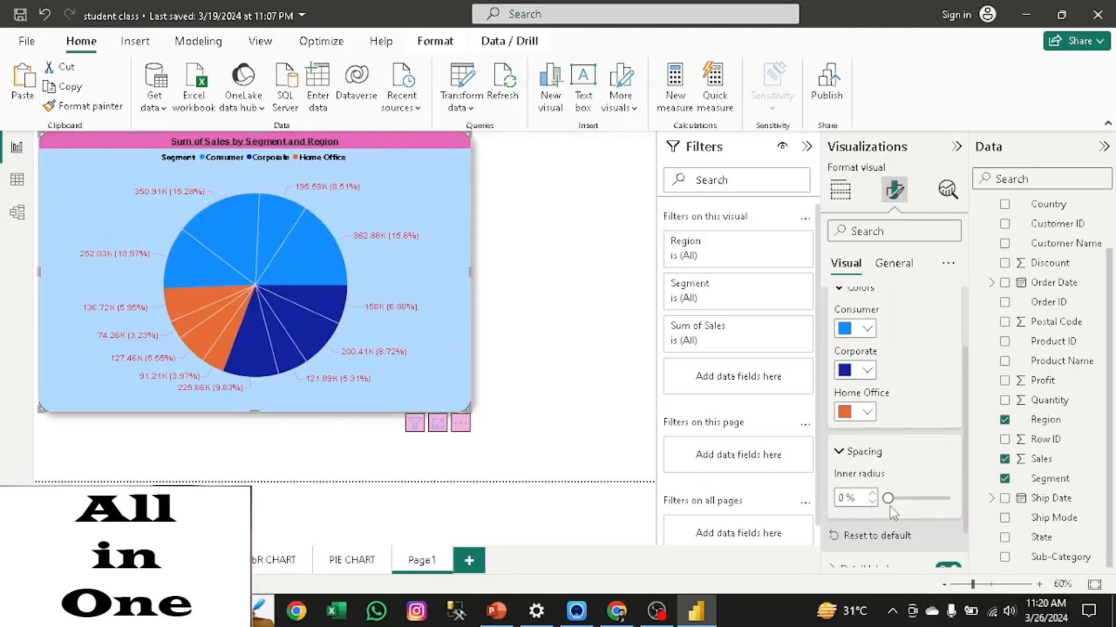
{"action": "left_click_drag", "start_coordinate": [888, 499], "coordinate": [932, 500]}
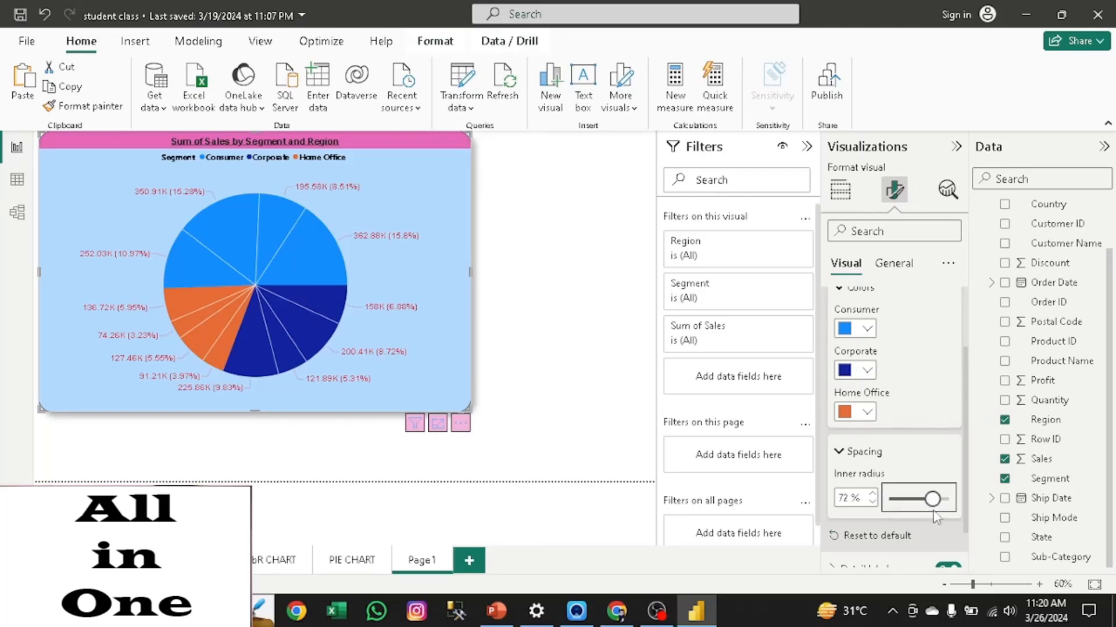
{"action": "mouse_move", "coordinate": [932, 499]}
{"action": "left_mouse_down"}
{"action": "mouse_move", "coordinate": [884, 503]}
{"action": "mouse_move", "coordinate": [927, 499]}
{"action": "left_mouse_up"}
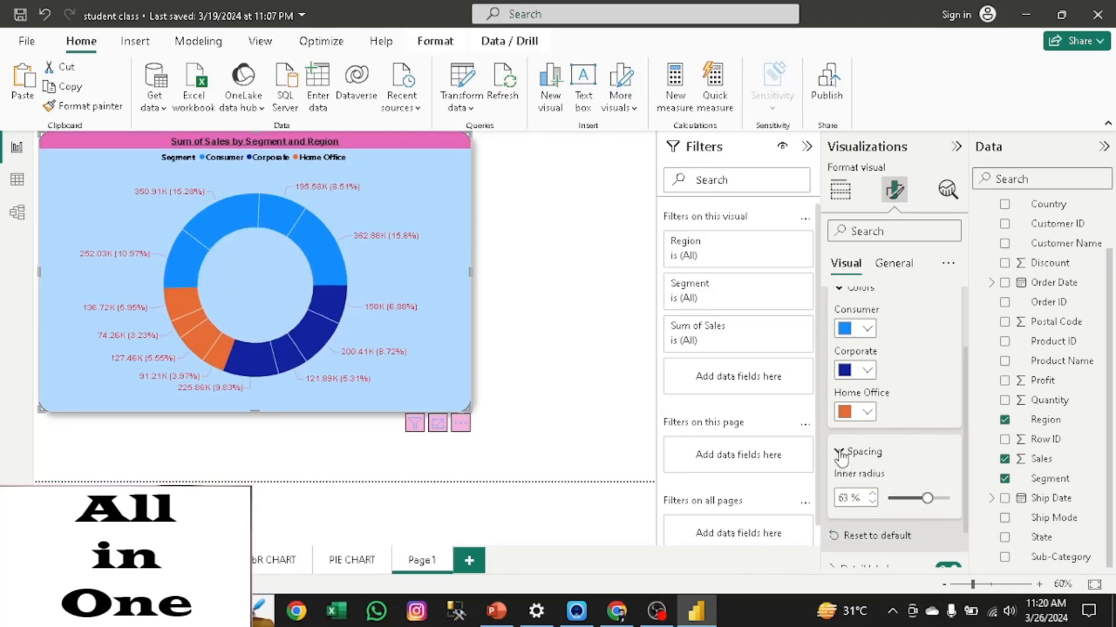
{"action": "left_click", "coordinate": [840, 455]}
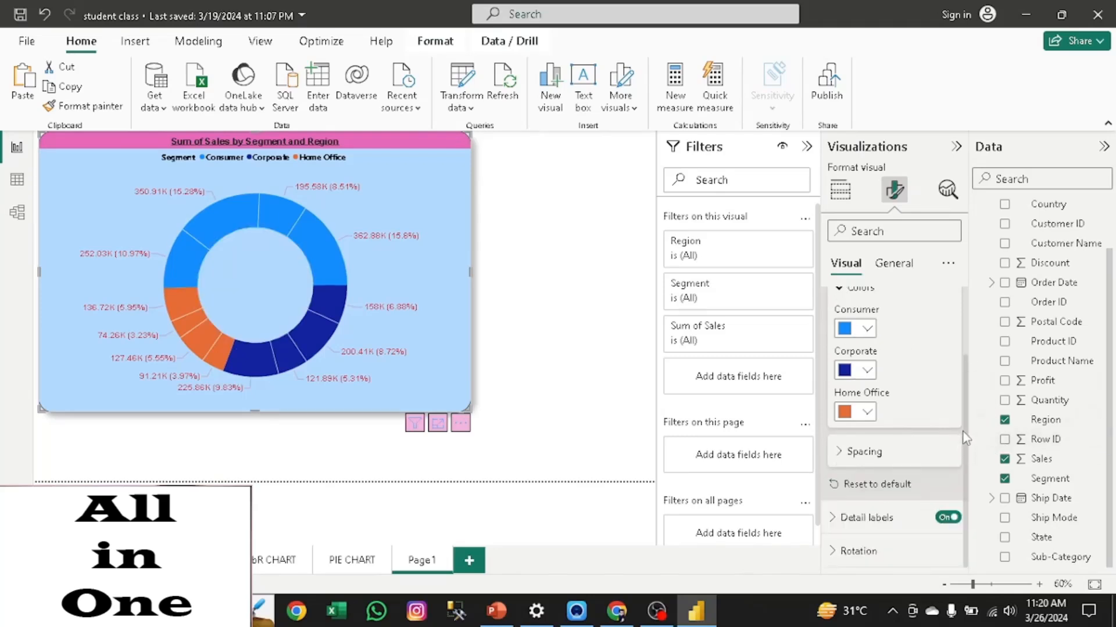
{"action": "scroll", "coordinate": [846, 334], "scroll_direction": "up", "scroll_amount": 1}
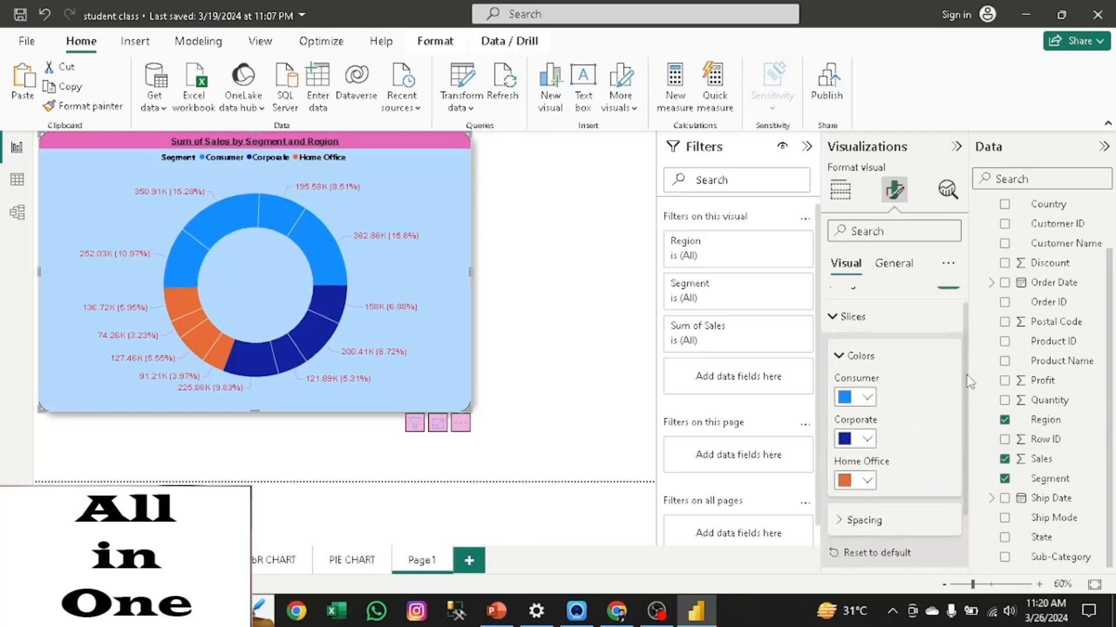
{"action": "left_click", "coordinate": [836, 317]}
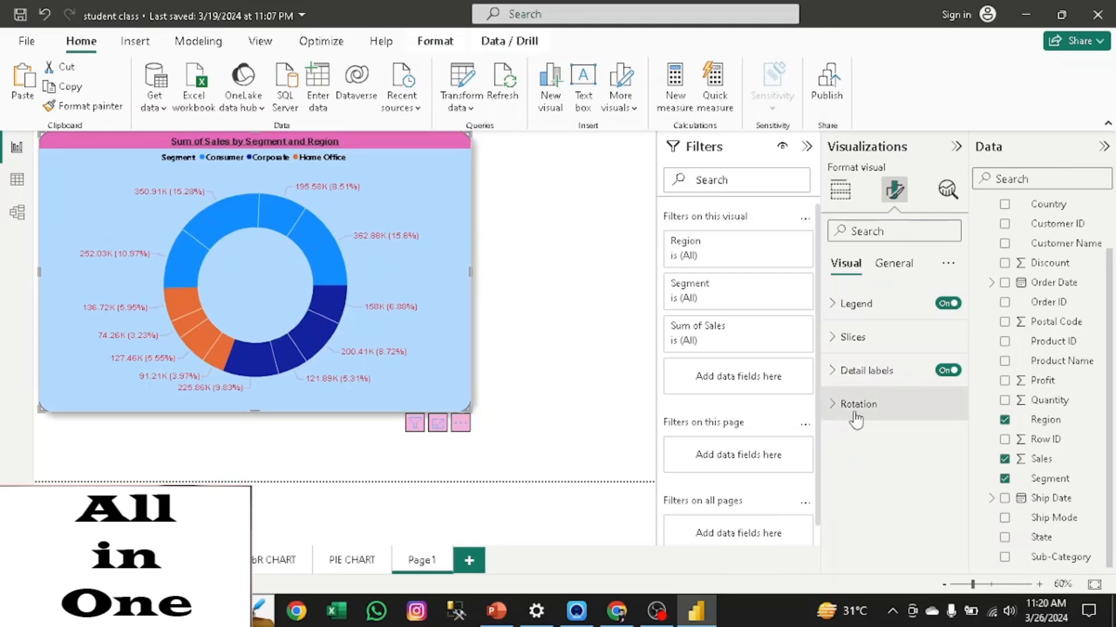
{"action": "left_click", "coordinate": [892, 265]}
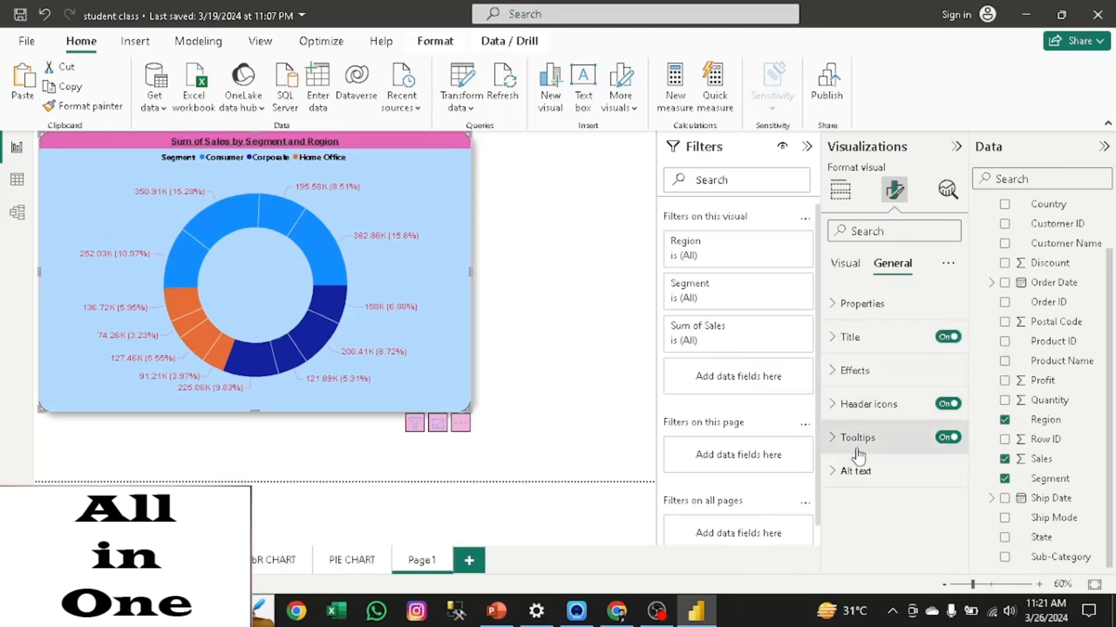
- Rename the donut chart's report page as DOUNT CHART
{"action": "double_click", "coordinate": [421, 562]}
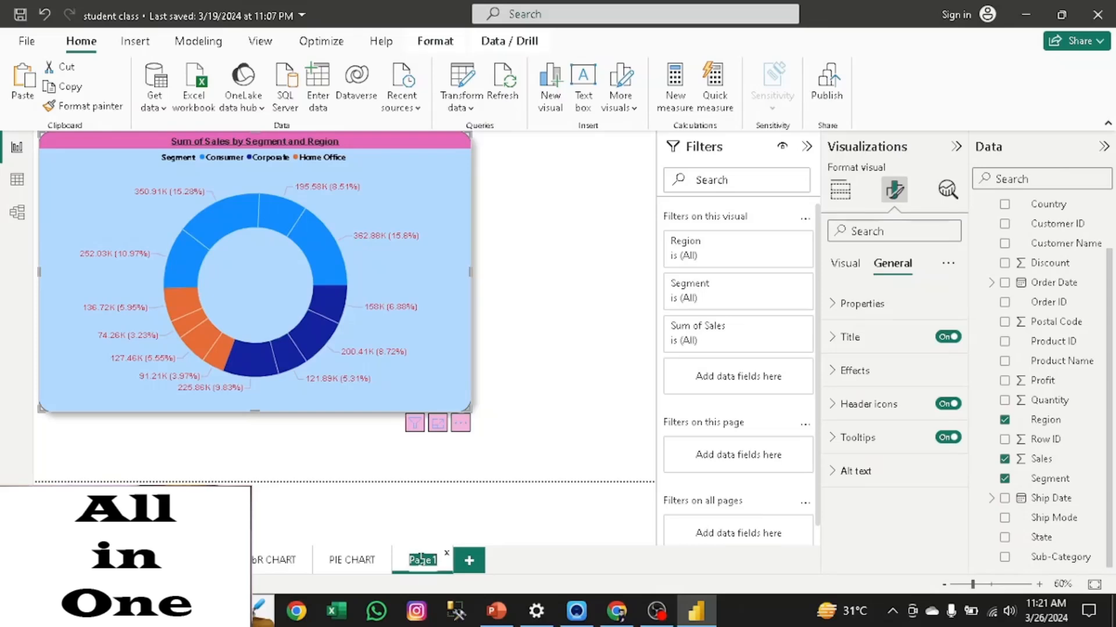
{"action": "type", "text": "DOUNT CH"}
{"action": "type", "text": "ART"}
- Add a new report page with a funnel chart showing Sales by Sub-Category, enlarged to nearly fill the page
{"action": "left_click", "coordinate": [466, 564]}
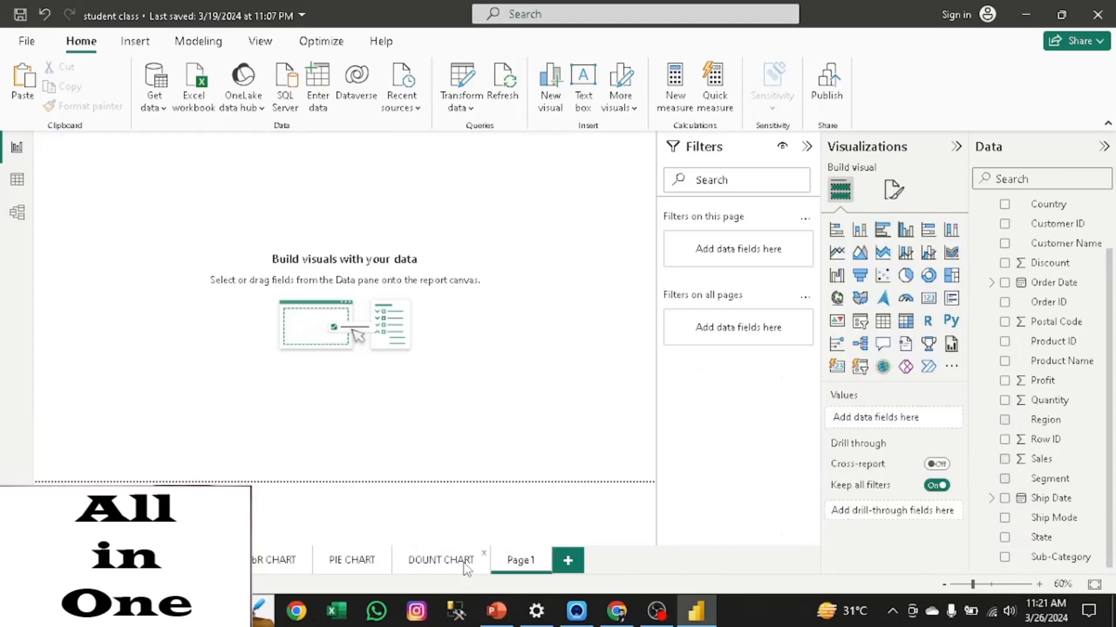
{"action": "left_click", "coordinate": [863, 279]}
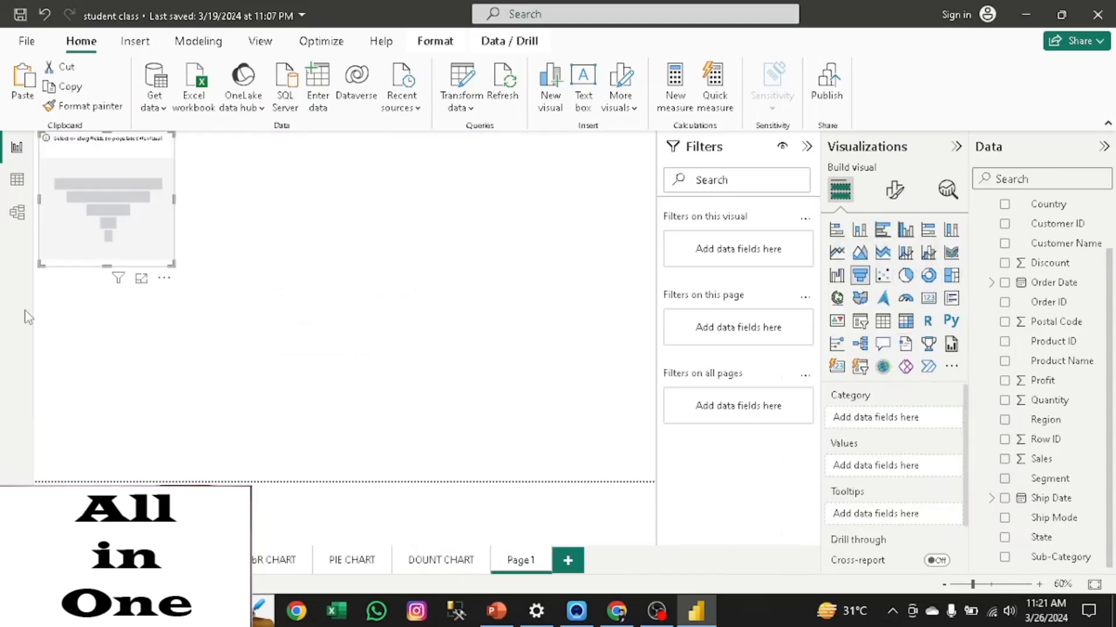
{"action": "left_click_drag", "start_coordinate": [173, 265], "coordinate": [497, 402]}
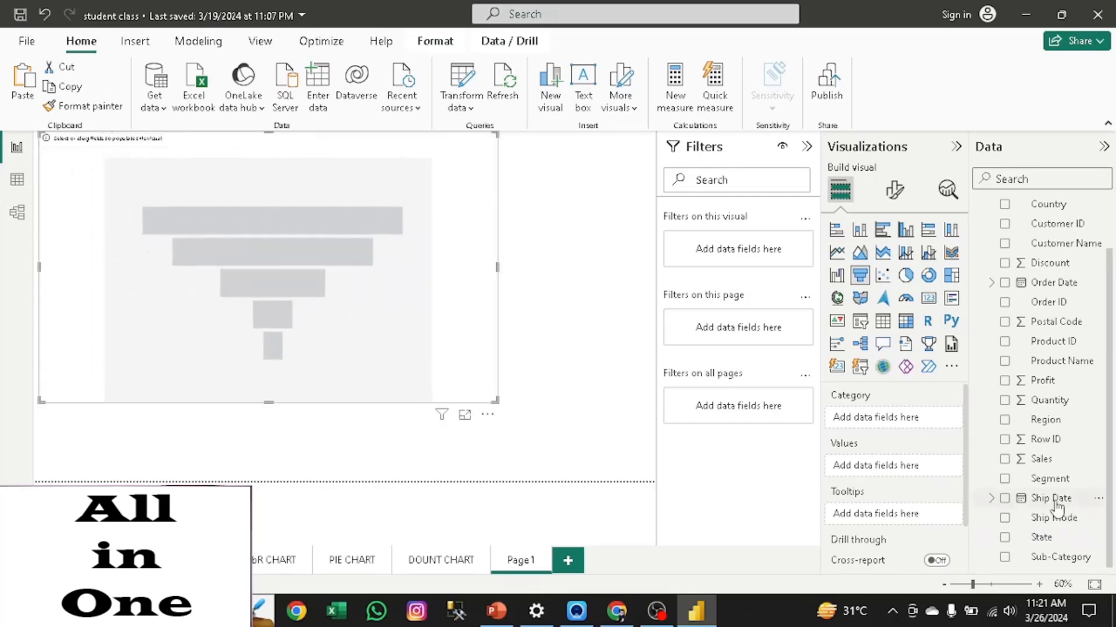
{"action": "left_click", "coordinate": [1005, 459]}
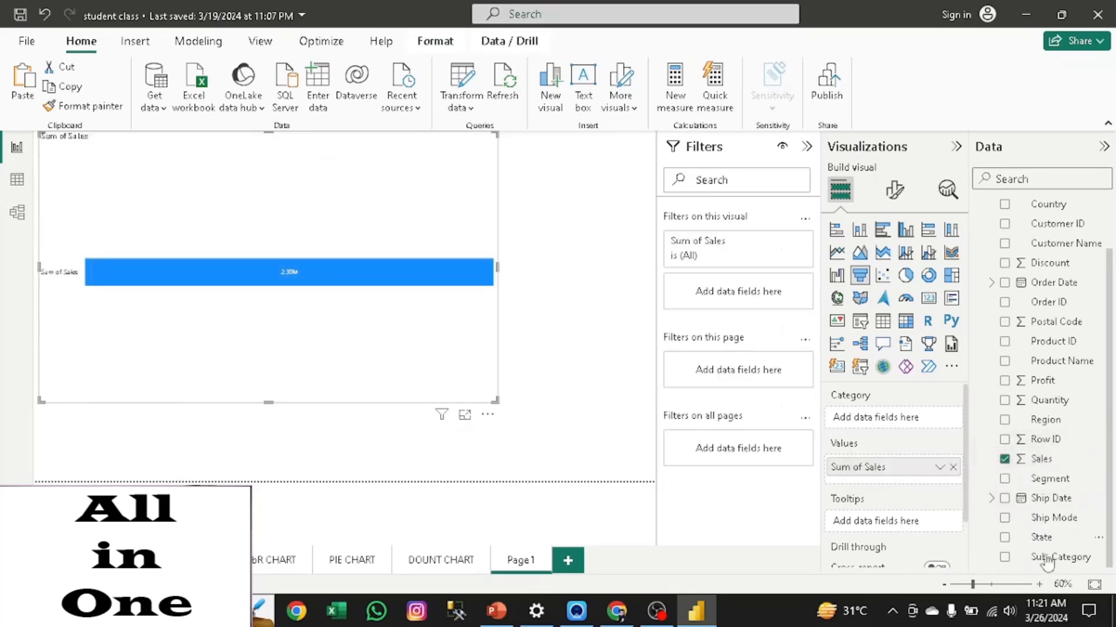
{"action": "left_click", "coordinate": [1004, 558]}
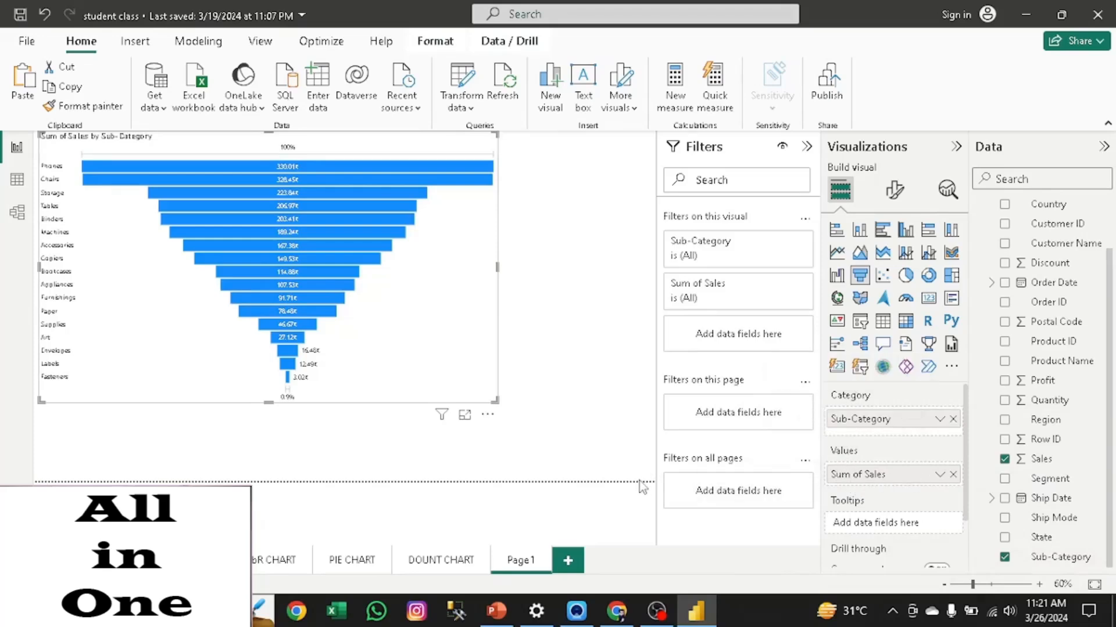
{"action": "left_click_drag", "start_coordinate": [495, 398], "coordinate": [623, 458]}
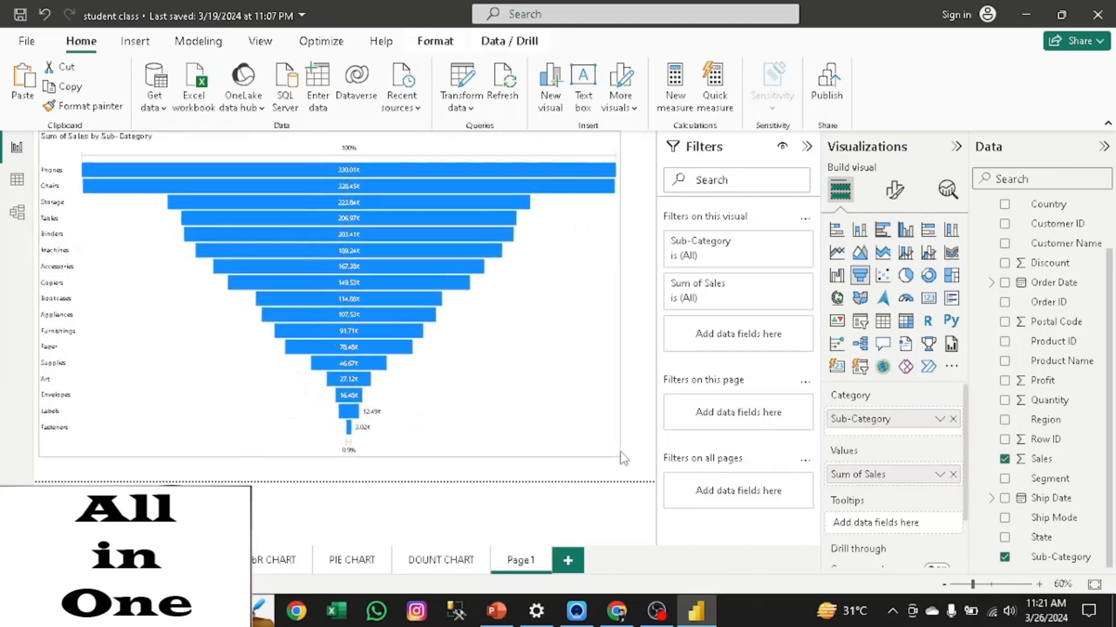
- Copy the formatting of the donut chart on the DOUNT CHART page onto the funnel chart on Page 1 with Format painter
{"action": "left_click", "coordinate": [425, 563]}
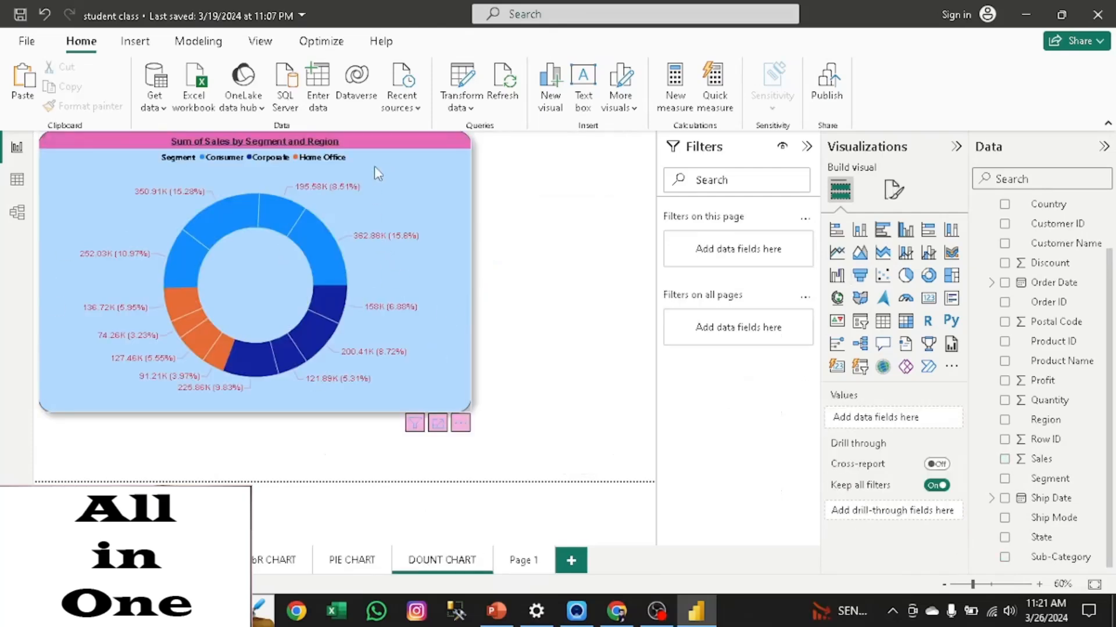
{"action": "left_click", "coordinate": [97, 139]}
{"action": "left_click", "coordinate": [84, 105]}
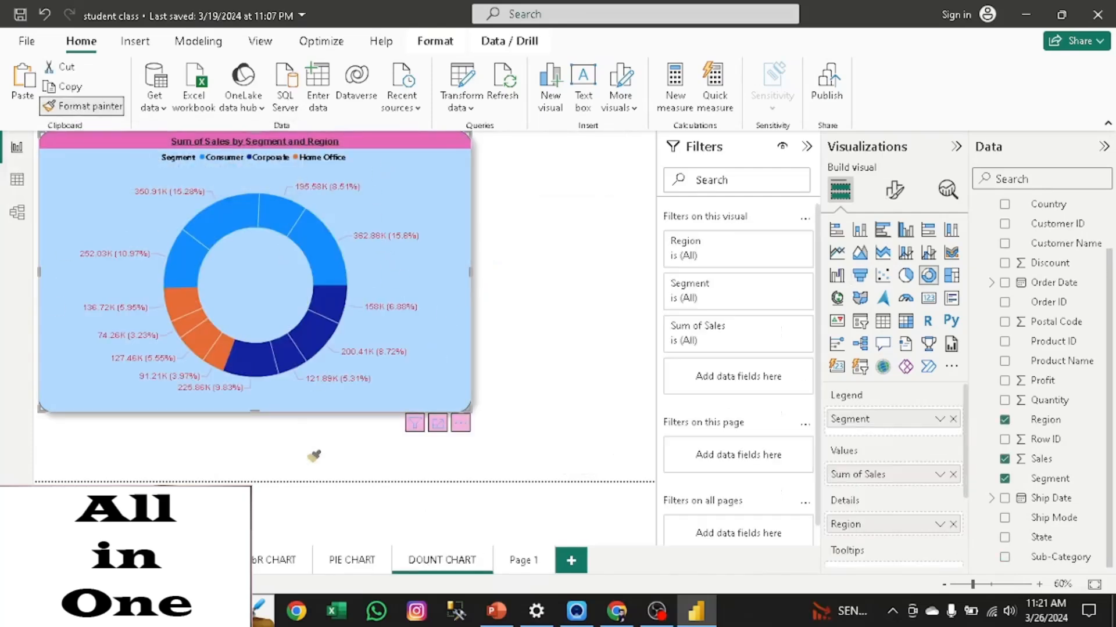
{"action": "left_click", "coordinate": [514, 562]}
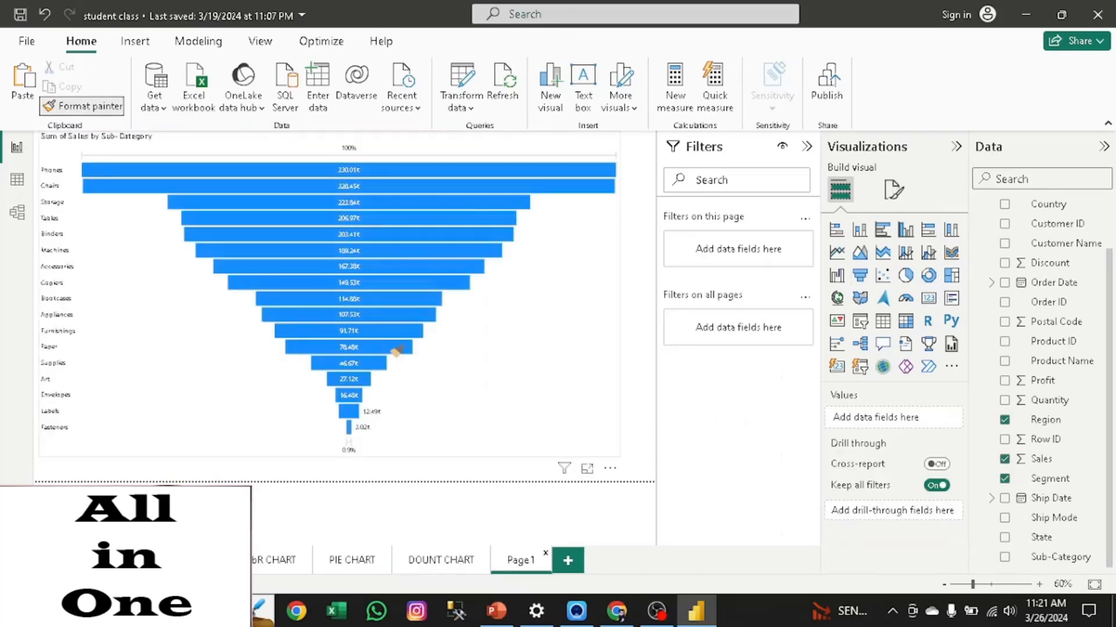
{"action": "left_click", "coordinate": [516, 367]}
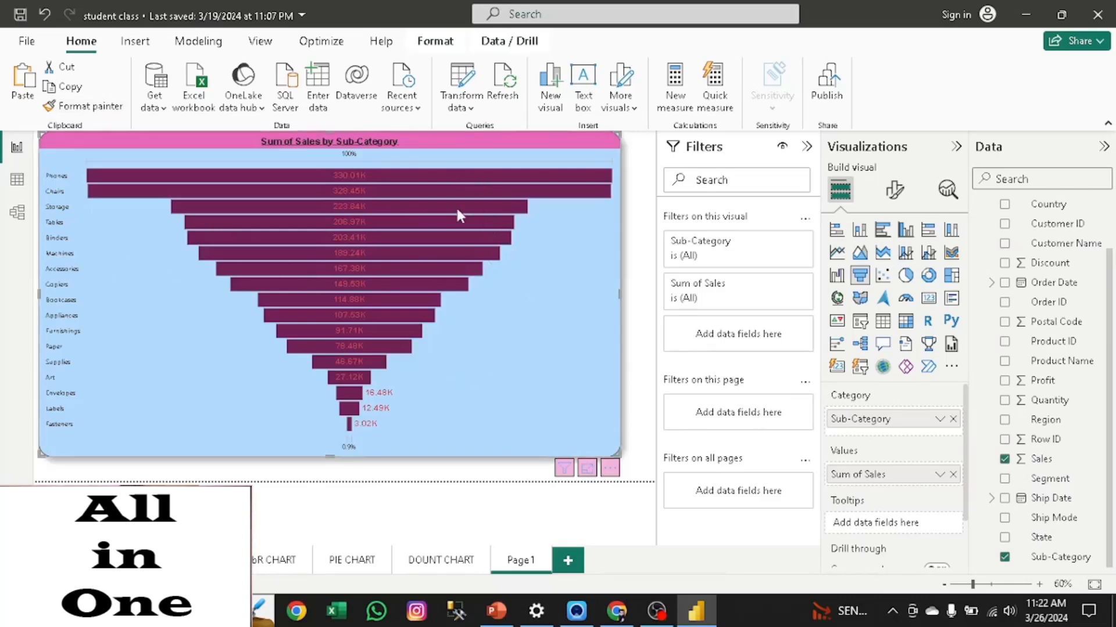
- Examine the tooltip details of the funnel bars, including Chairs, Storage and Fasteners
{"action": "mouse_move", "coordinate": [481, 185]}
{"action": "mouse_move", "coordinate": [103, 196]}
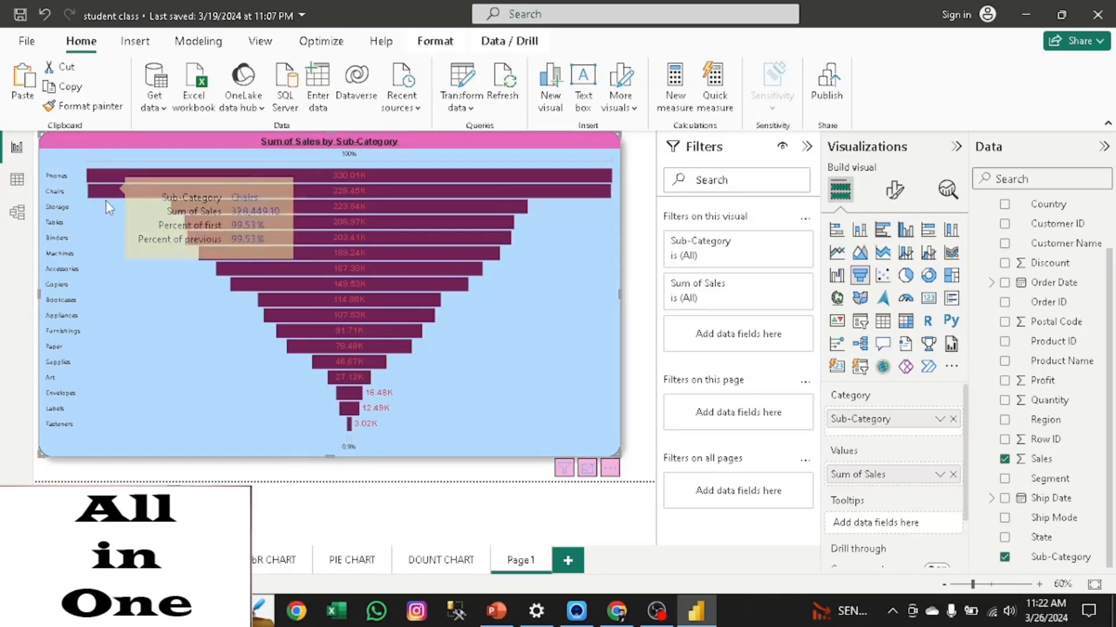
{"action": "mouse_move", "coordinate": [208, 212]}
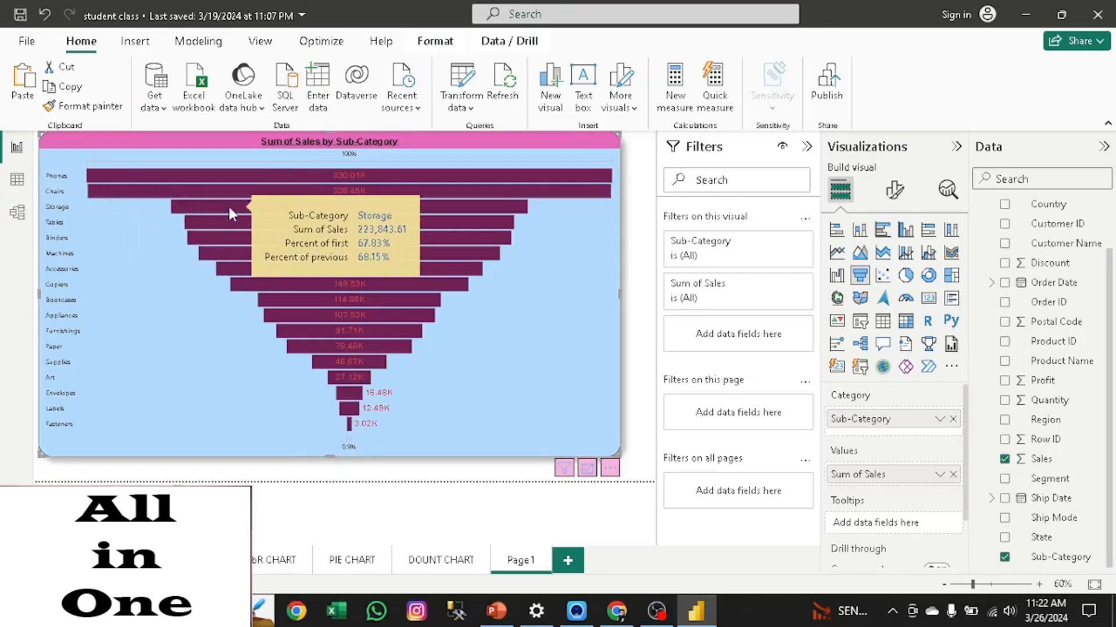
{"action": "mouse_move", "coordinate": [256, 219]}
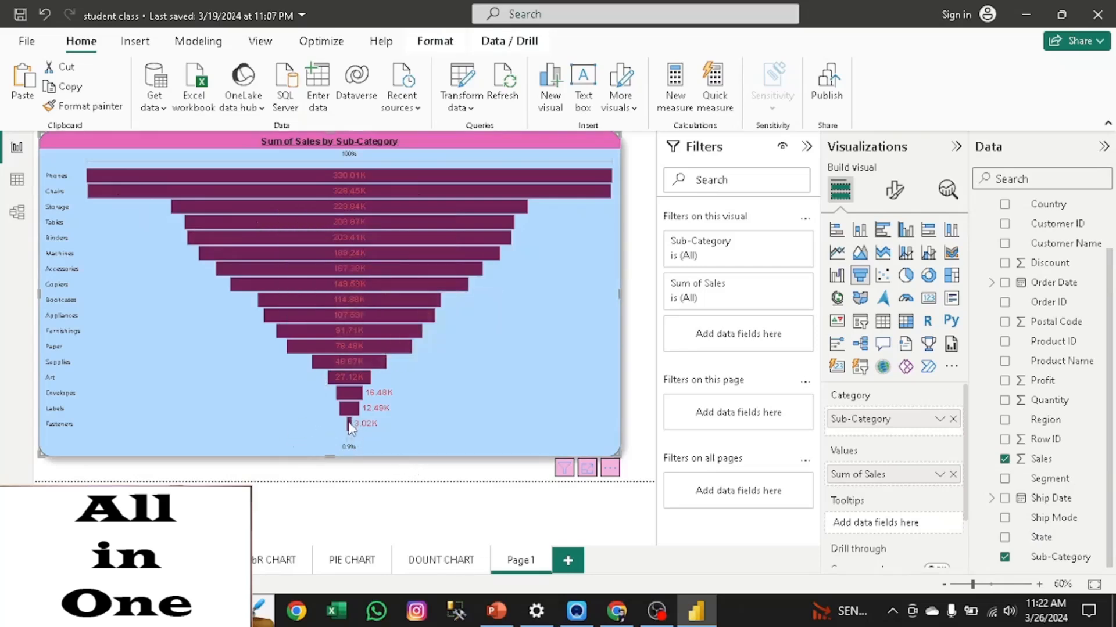
{"action": "mouse_move", "coordinate": [350, 428]}
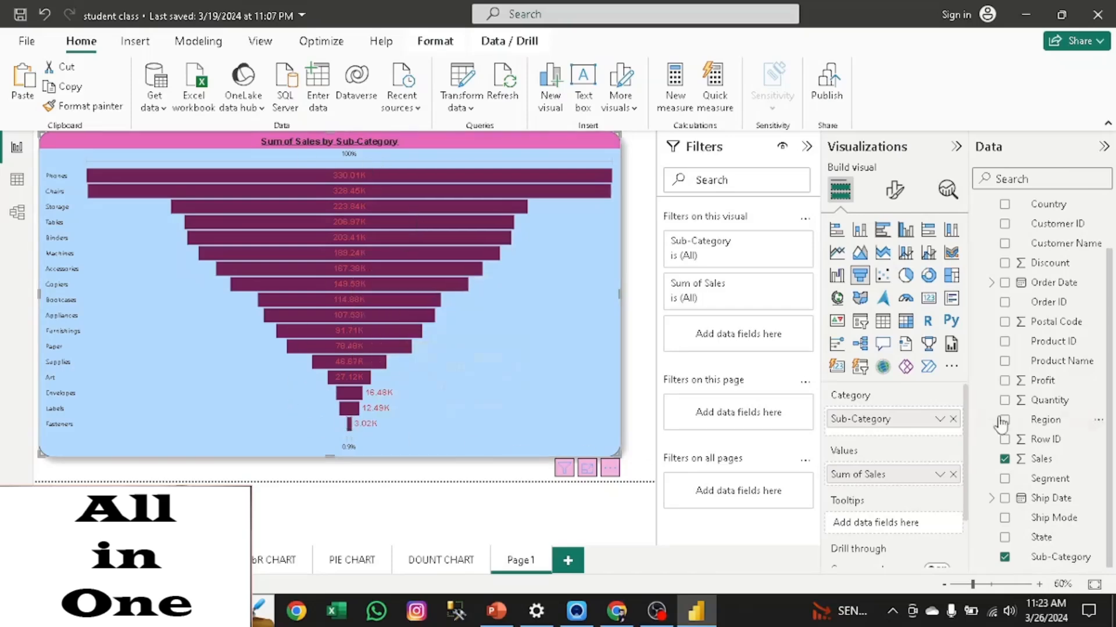
- Set the default colour of the funnel chart's bars to dark blue
{"action": "left_click", "coordinate": [896, 192]}
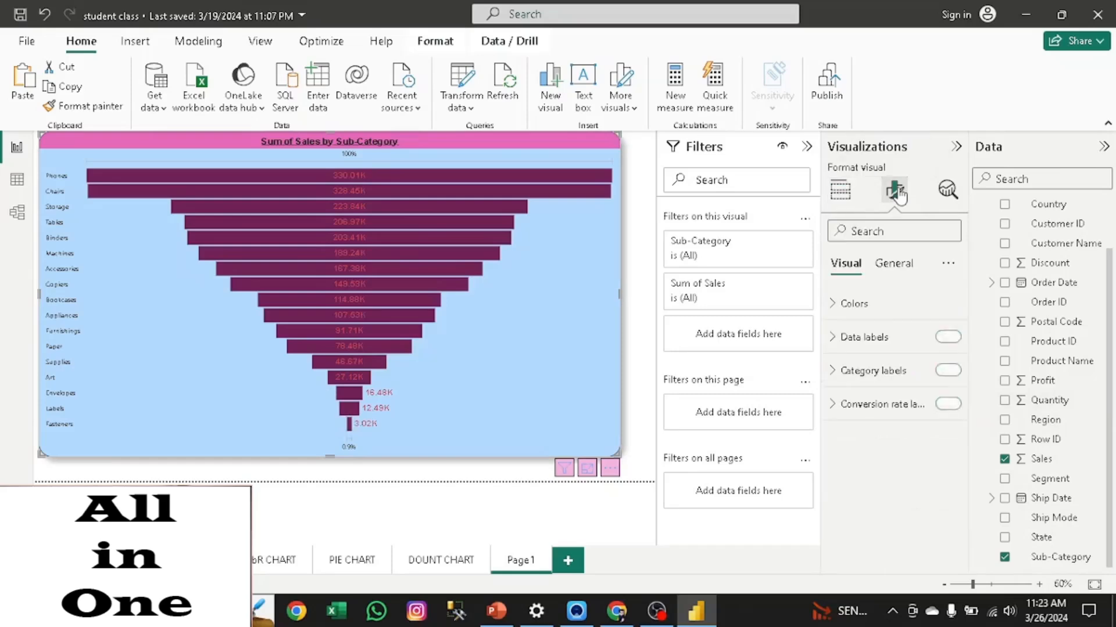
{"action": "left_click", "coordinate": [849, 307]}
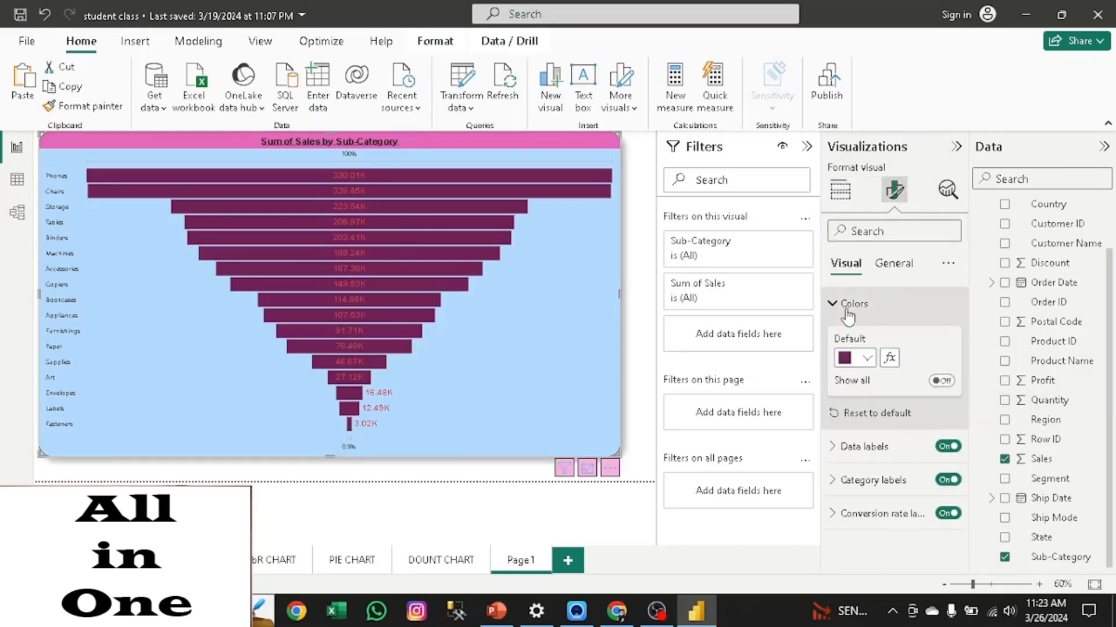
{"action": "left_click", "coordinate": [874, 359]}
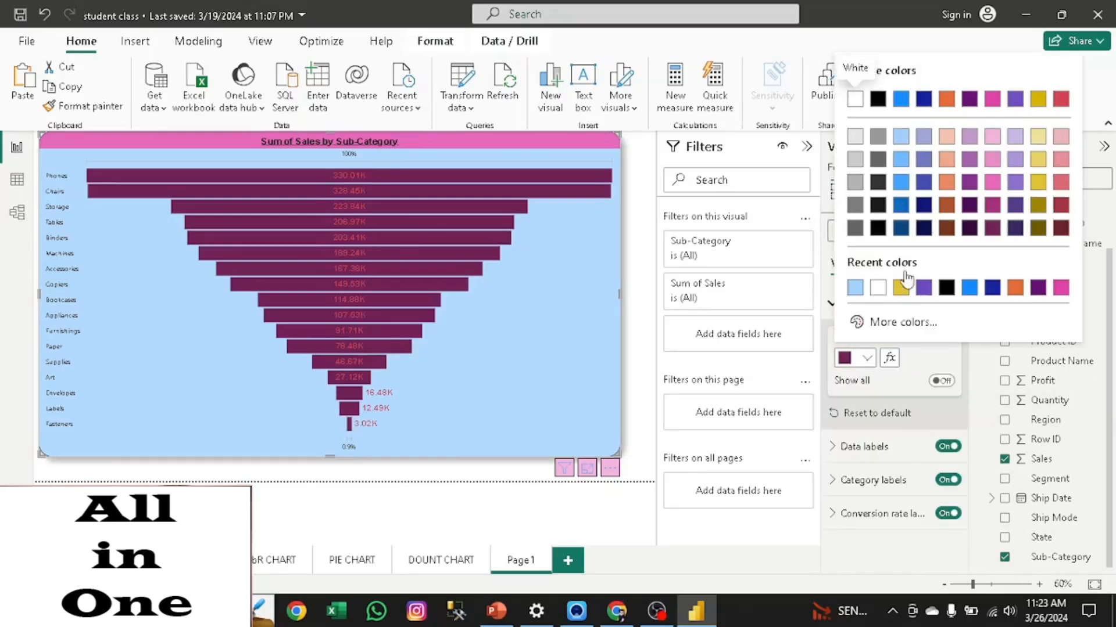
{"action": "left_click", "coordinate": [901, 228]}
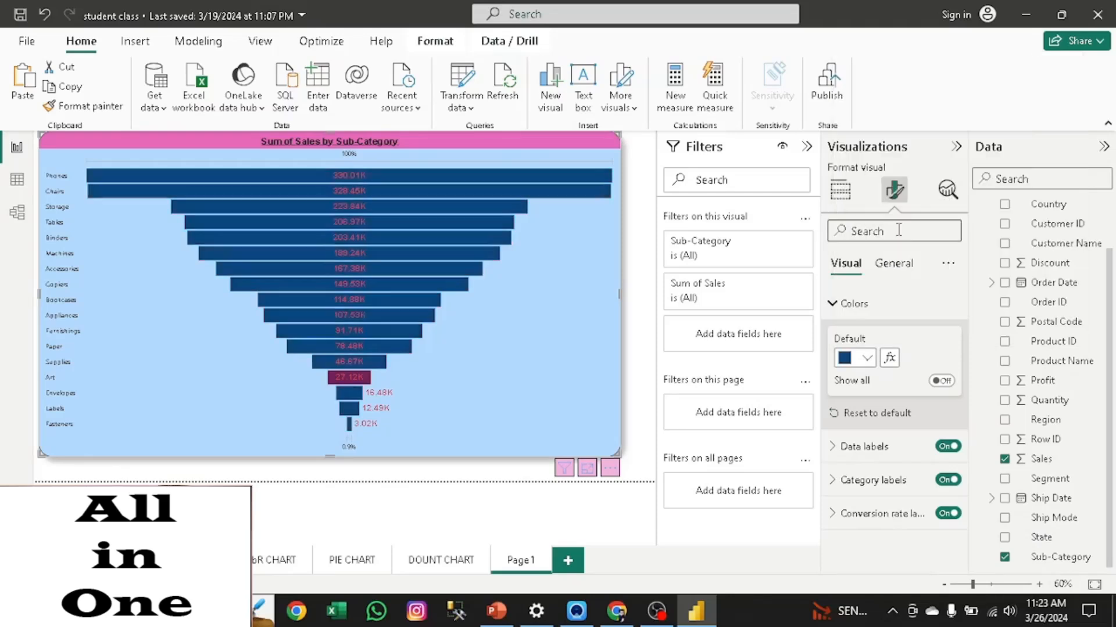
{"action": "left_click", "coordinate": [835, 304]}
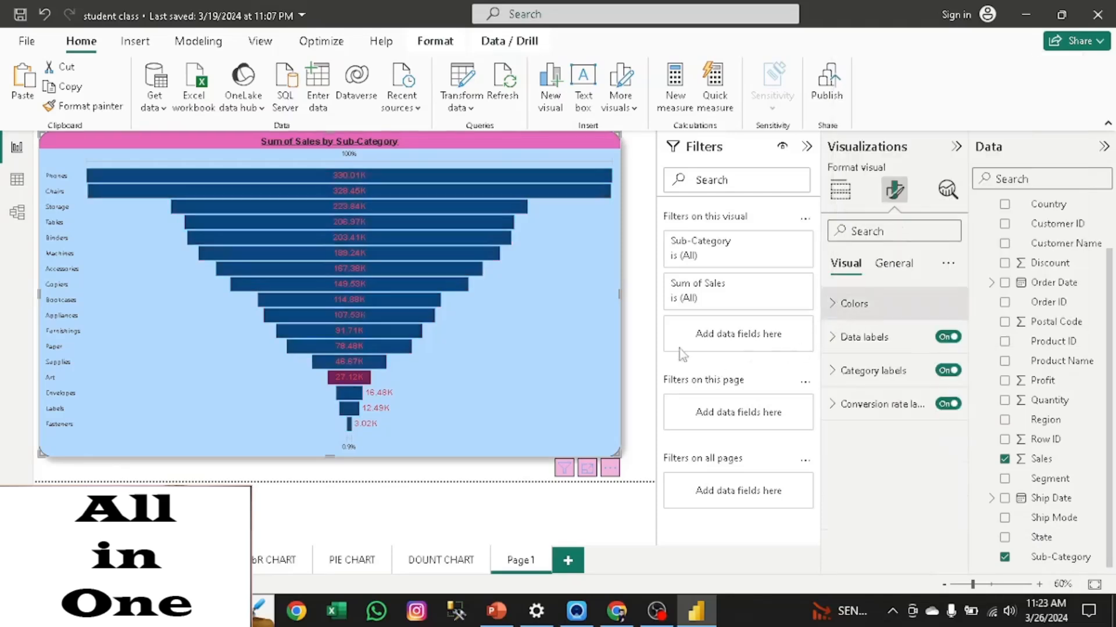
- Set the position of the funnel chart's data labels to Outside end
{"action": "left_click", "coordinate": [829, 337]}
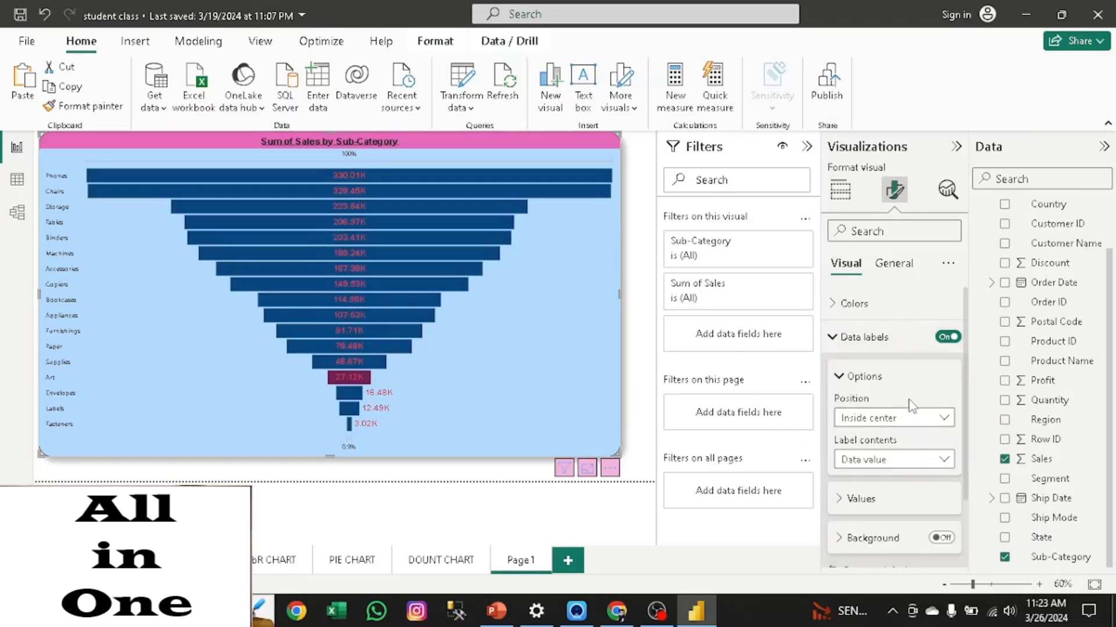
{"action": "left_click", "coordinate": [944, 417]}
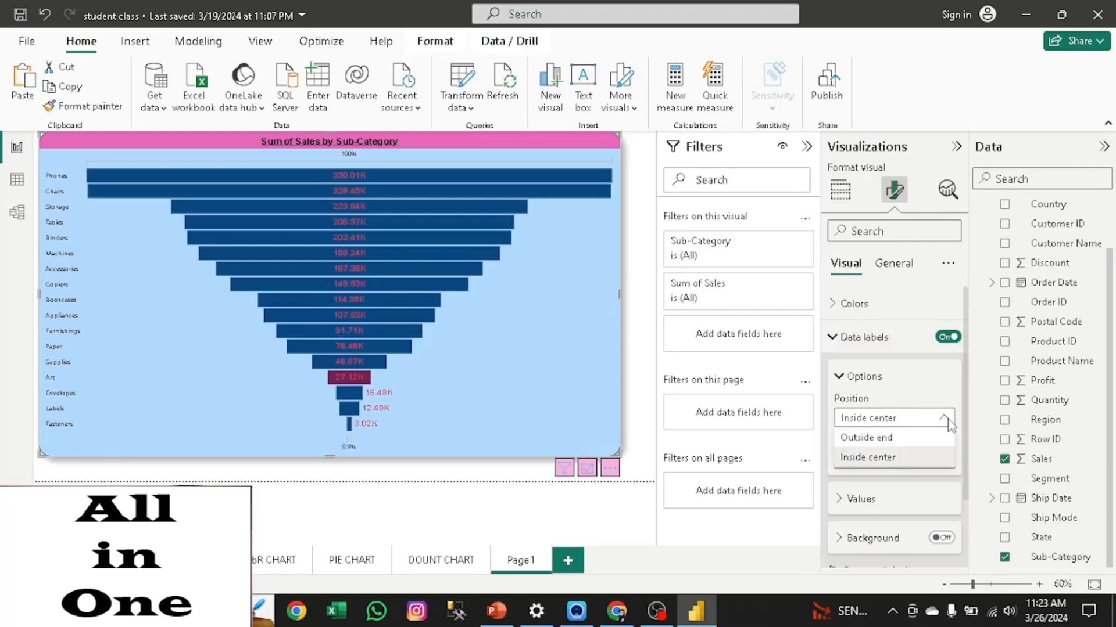
{"action": "left_click", "coordinate": [886, 442]}
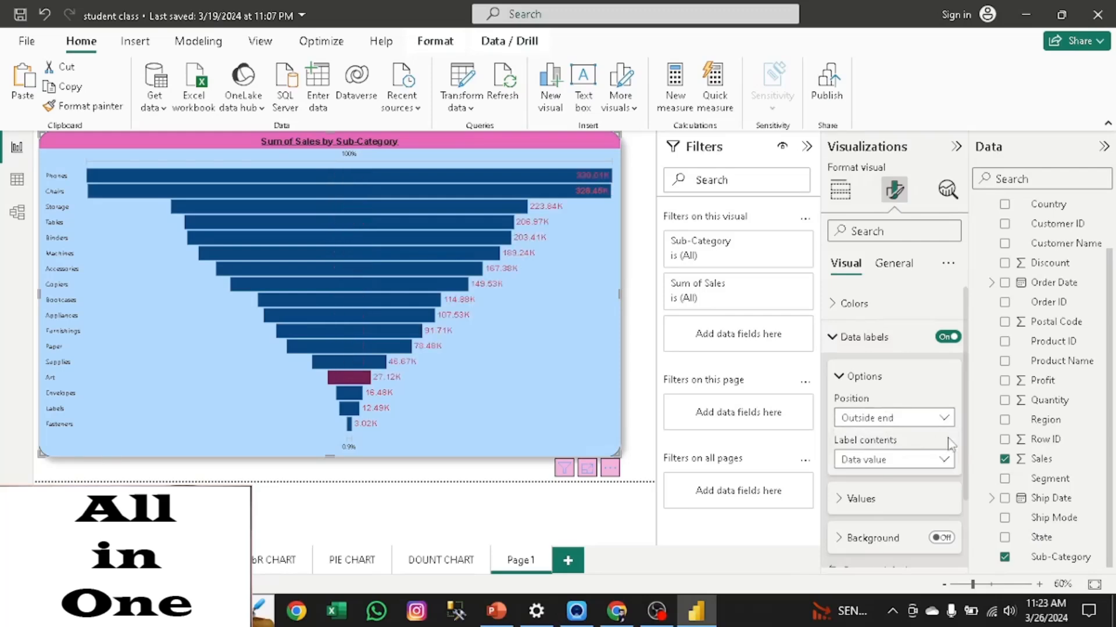
- Try Percent of first and Data value, percent of first as the data label contents, and return to Data value
{"action": "left_click", "coordinate": [944, 460]}
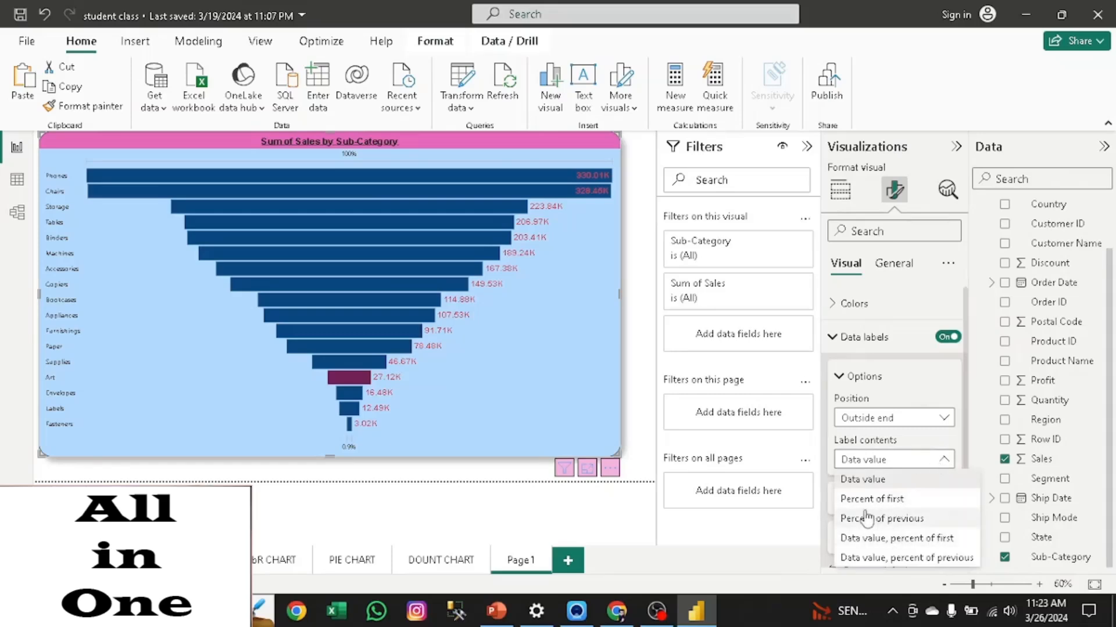
{"action": "left_click", "coordinate": [893, 507]}
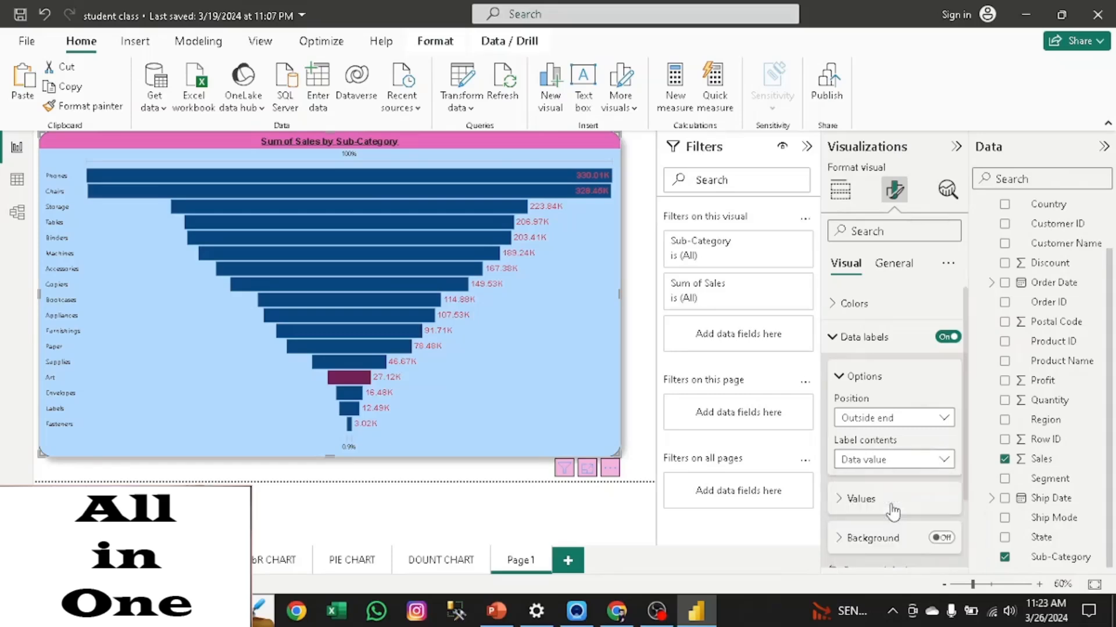
{"action": "left_click", "coordinate": [932, 459]}
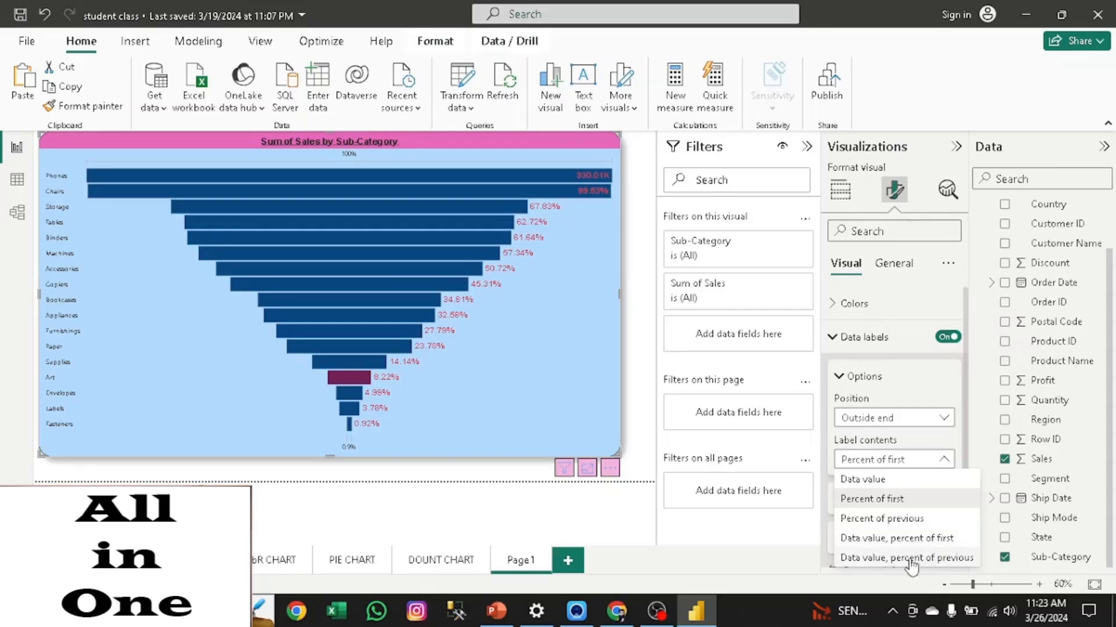
{"action": "left_click", "coordinate": [901, 539]}
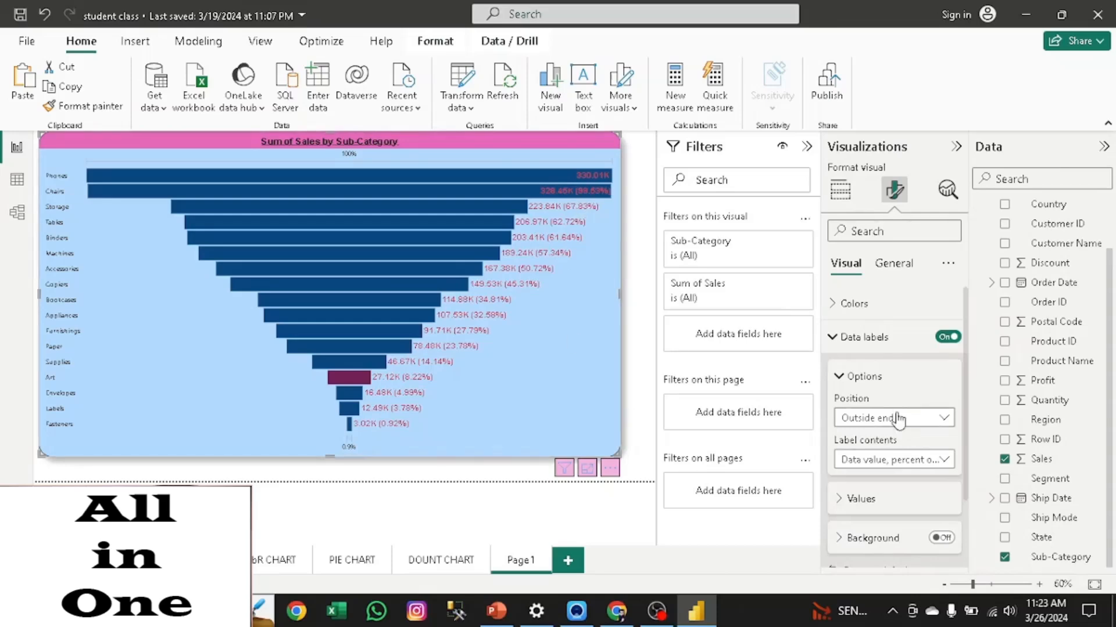
{"action": "left_click", "coordinate": [875, 460]}
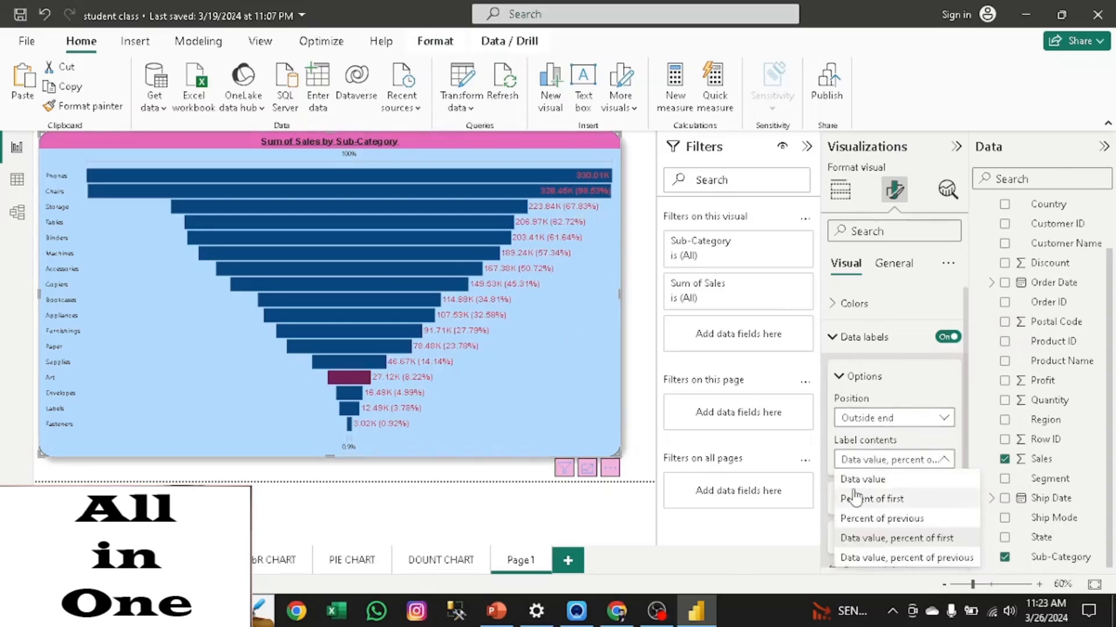
{"action": "left_click", "coordinate": [855, 481]}
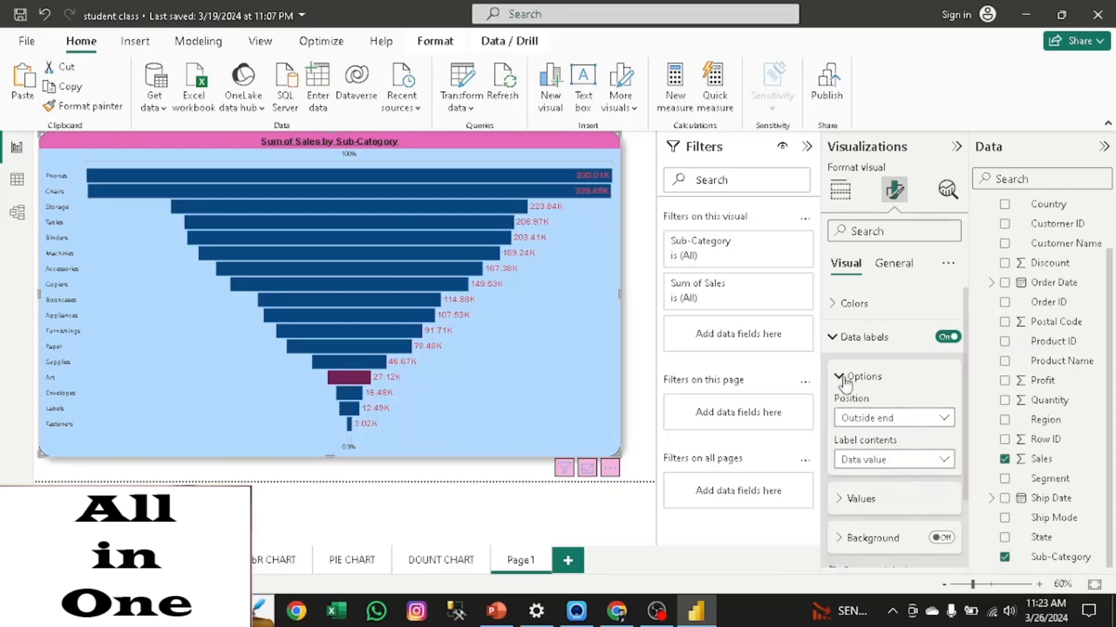
- Try yellow for the data label values of the funnel chart, and settle on black as their colour
{"action": "scroll", "coordinate": [962, 442], "scroll_direction": "down", "scroll_amount": 2}
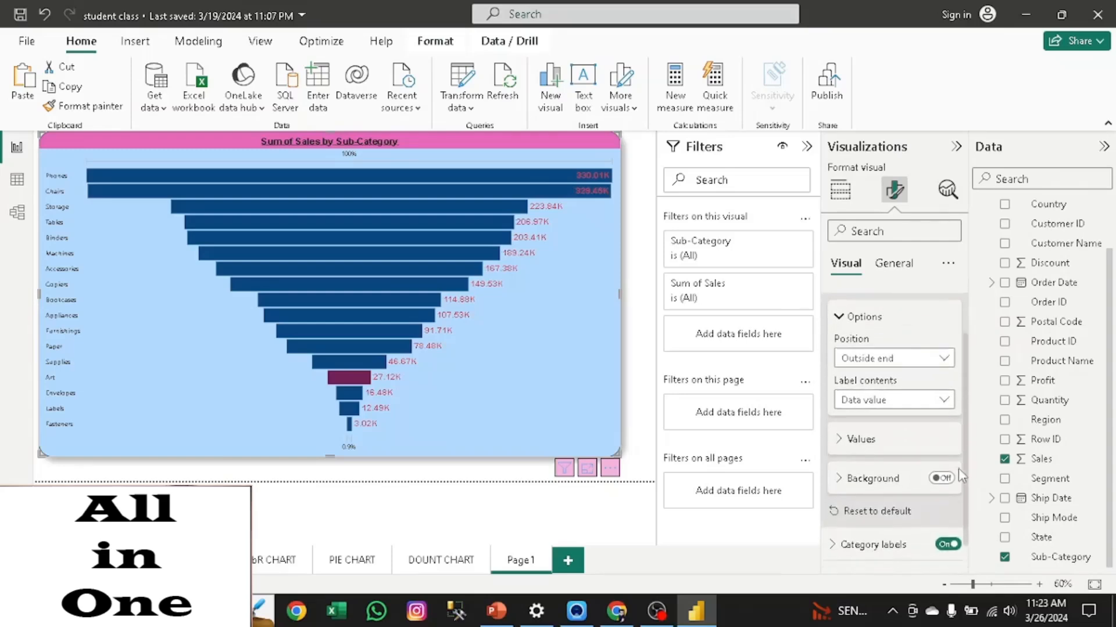
{"action": "left_click", "coordinate": [839, 414]}
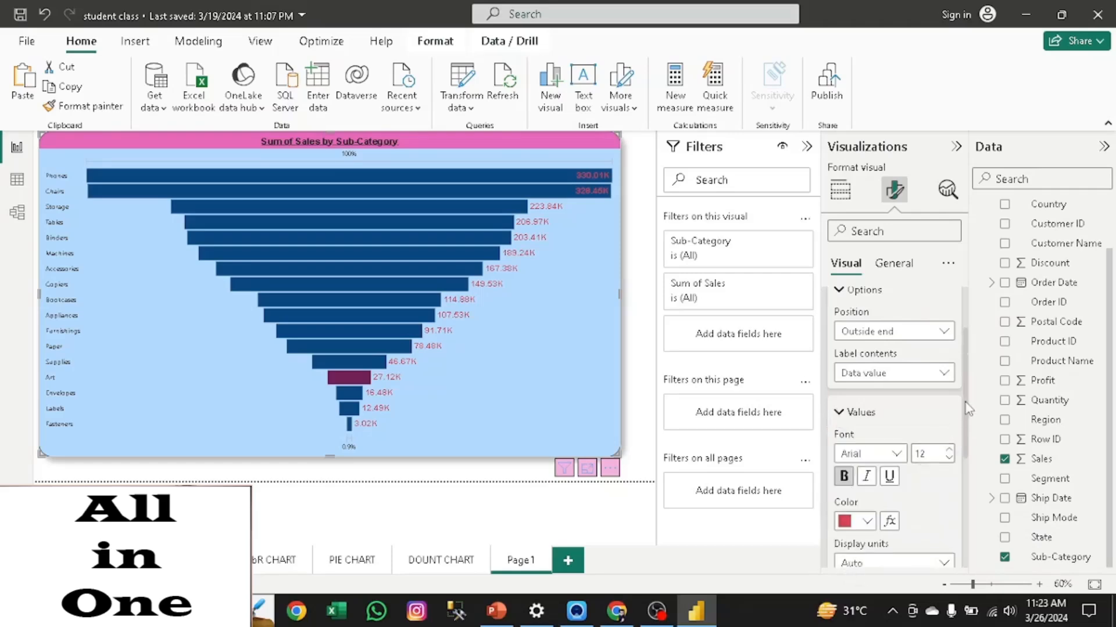
{"action": "scroll", "coordinate": [966, 405], "scroll_direction": "down", "scroll_amount": 3}
{"action": "left_click", "coordinate": [866, 377]}
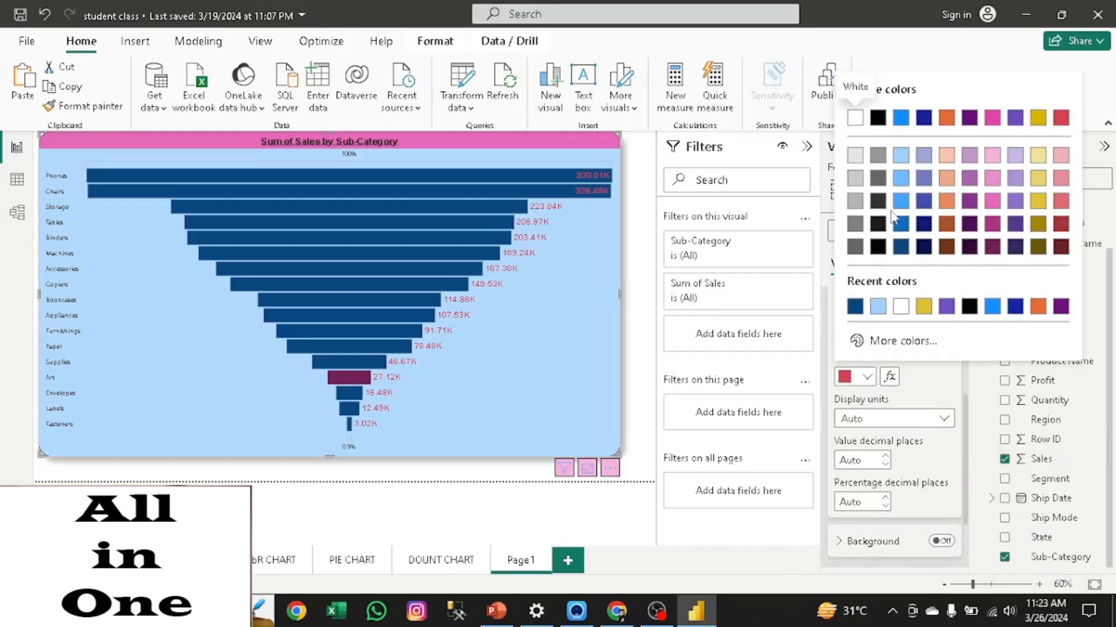
{"action": "left_click", "coordinate": [1032, 202]}
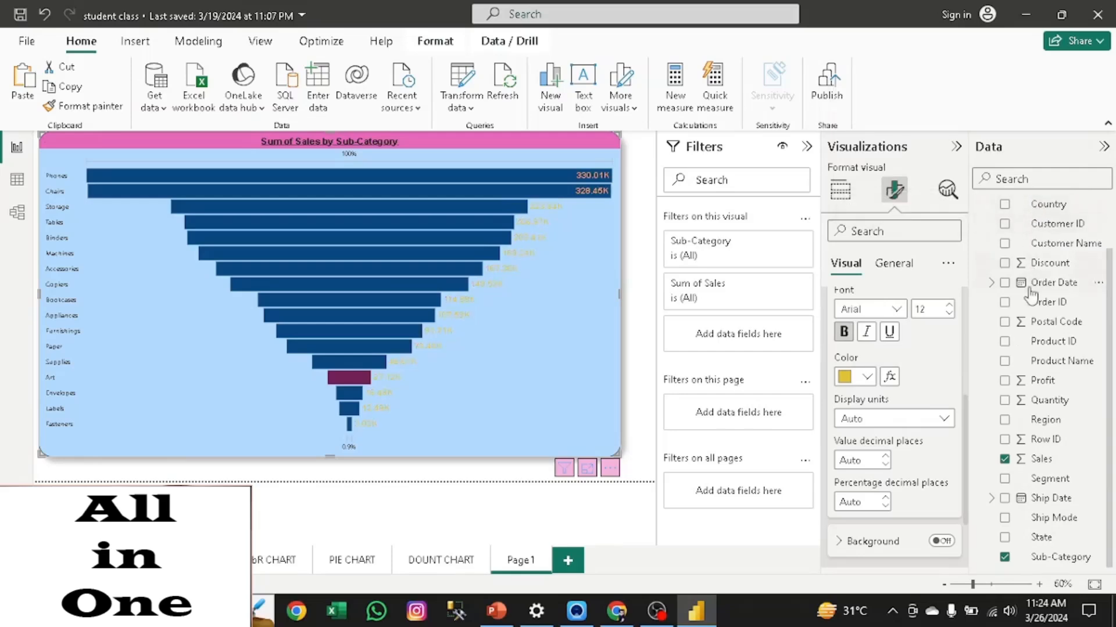
{"action": "left_click", "coordinate": [868, 377]}
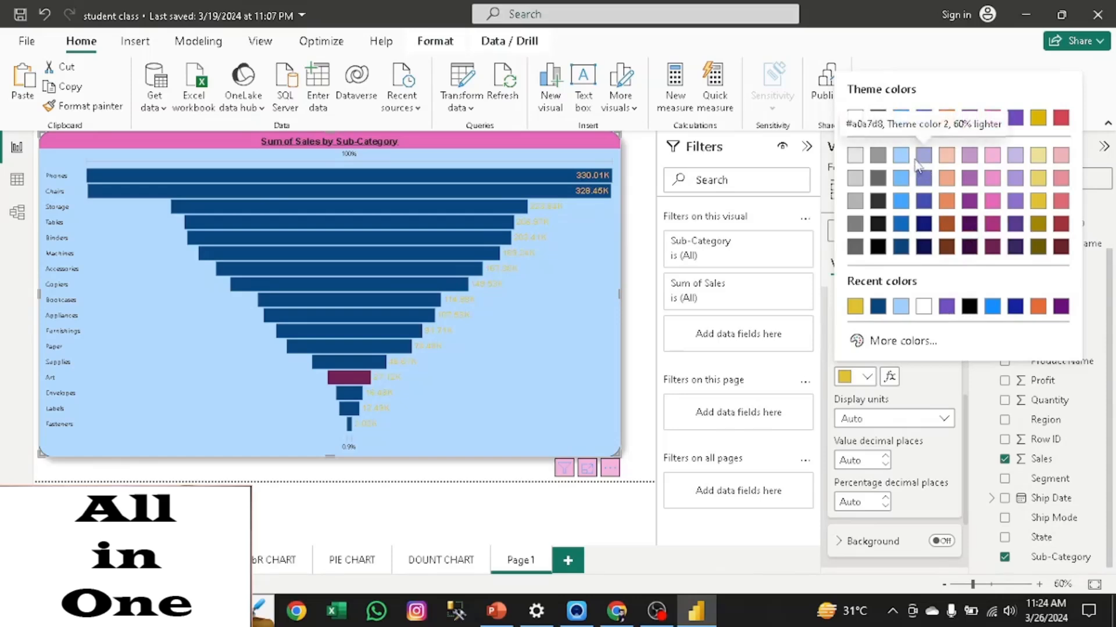
{"action": "left_click", "coordinate": [876, 223]}
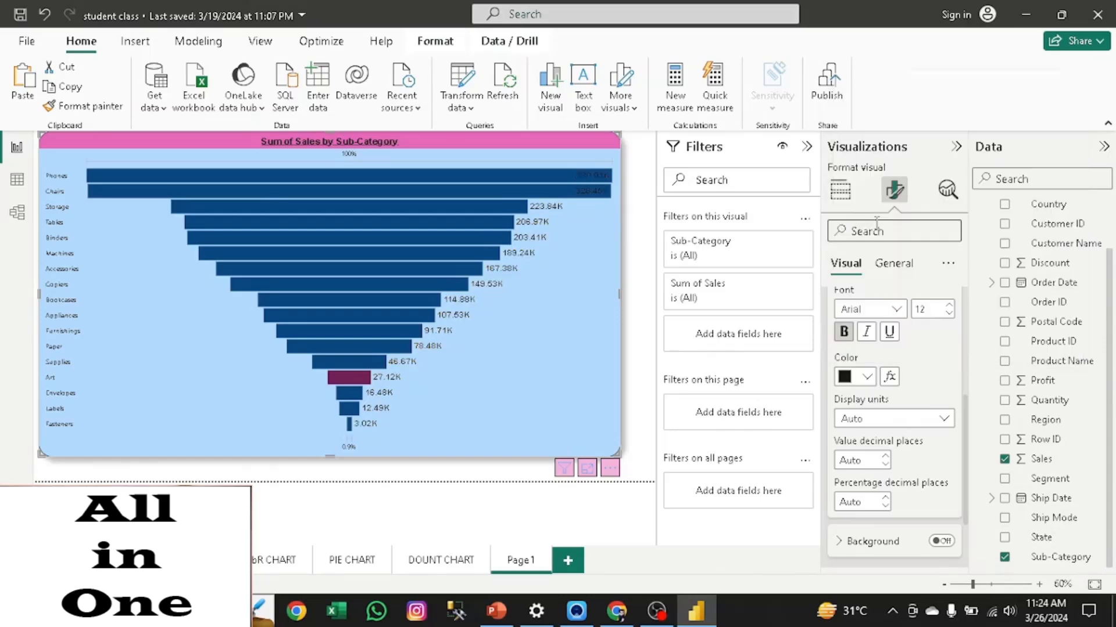
- Try Millions as the display units of the data label values, and settle on Thousands
{"action": "left_click", "coordinate": [865, 423]}
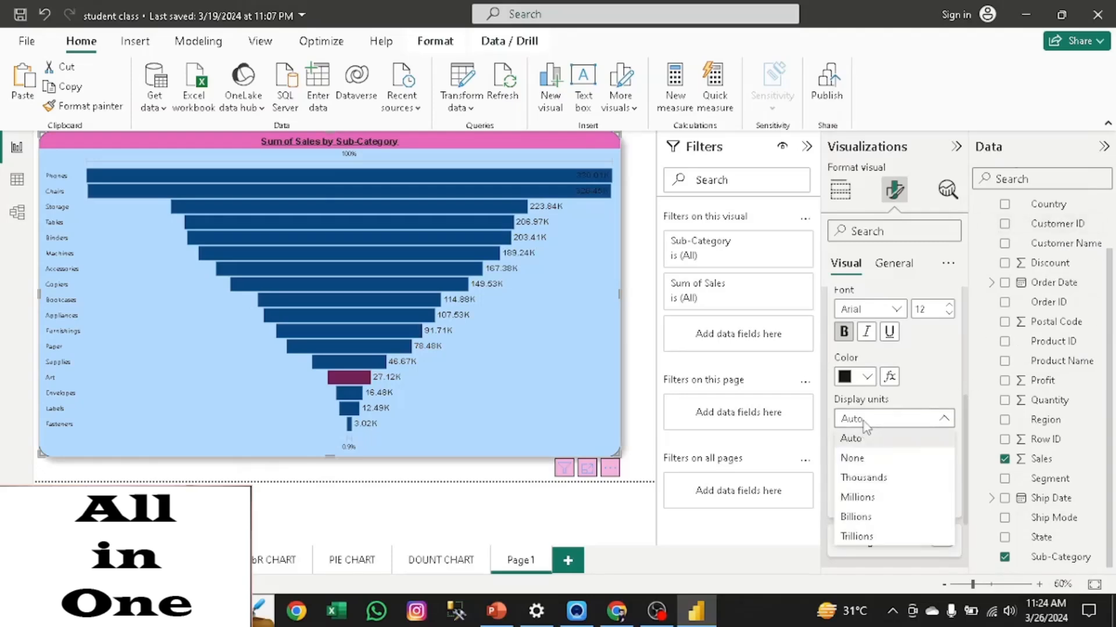
{"action": "left_click", "coordinate": [869, 498]}
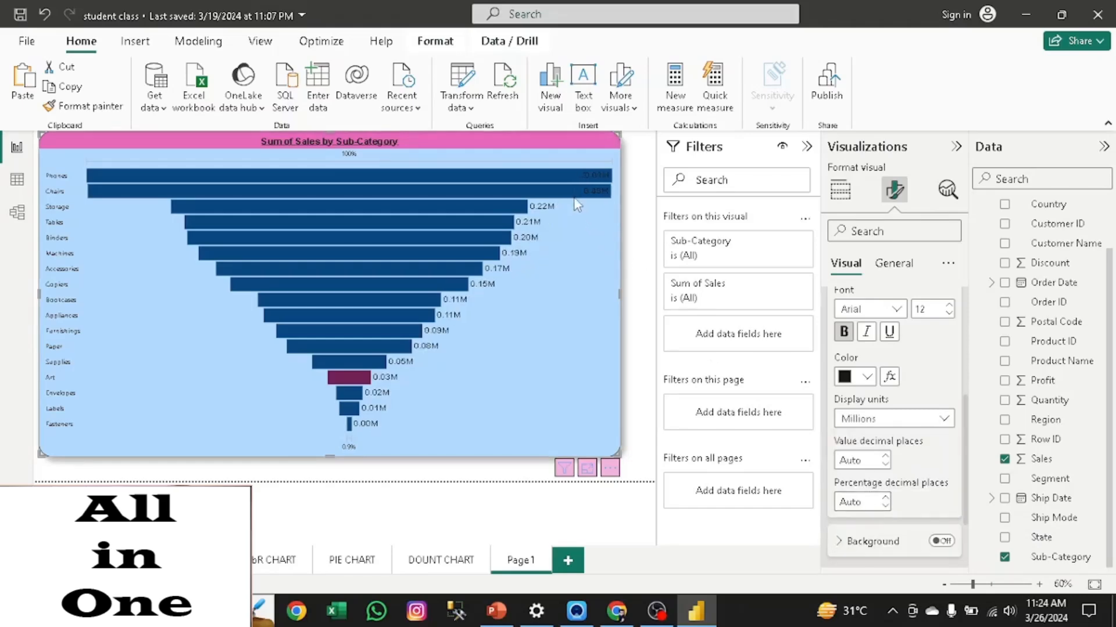
{"action": "left_click", "coordinate": [886, 419]}
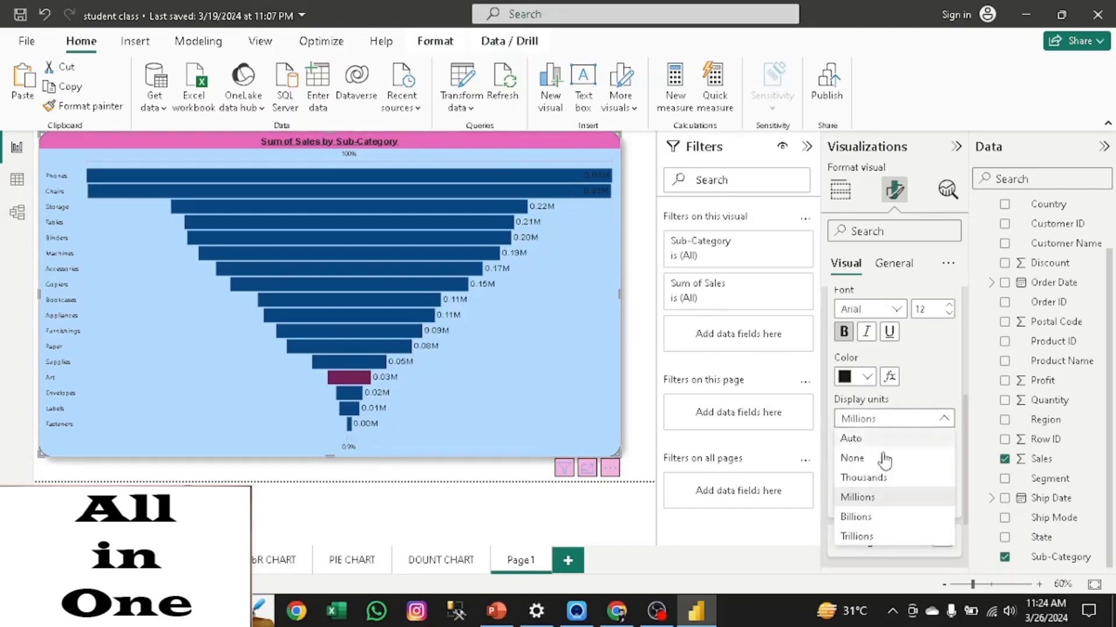
{"action": "left_click", "coordinate": [866, 478]}
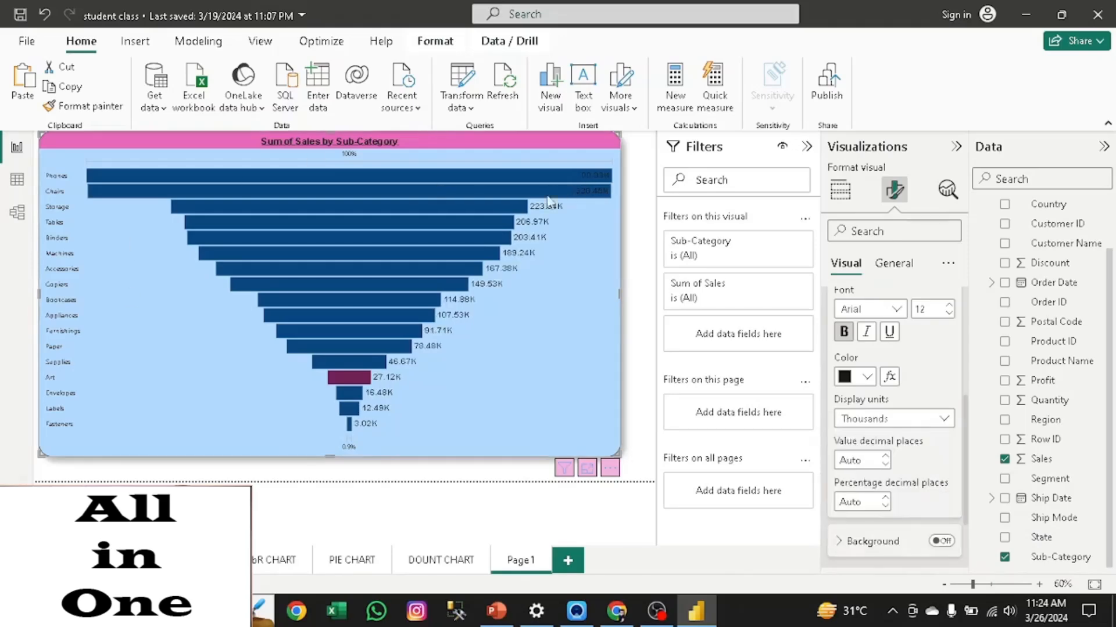
- Set the value decimal places of the funnel chart's data labels to 1
{"action": "left_click", "coordinate": [886, 458]}
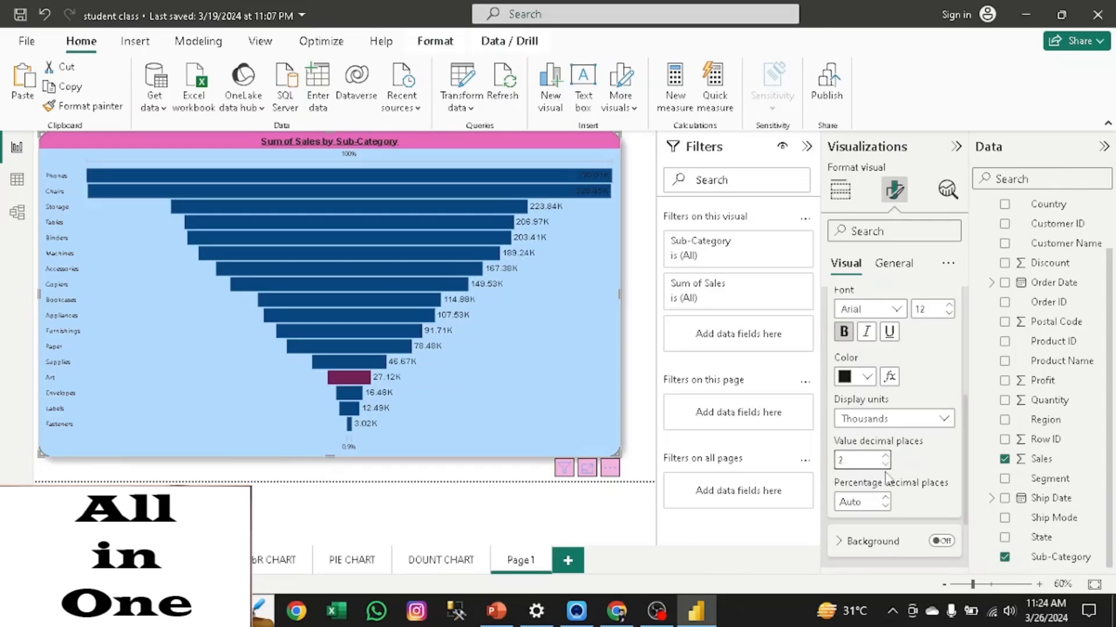
{"action": "left_click", "coordinate": [886, 458]}
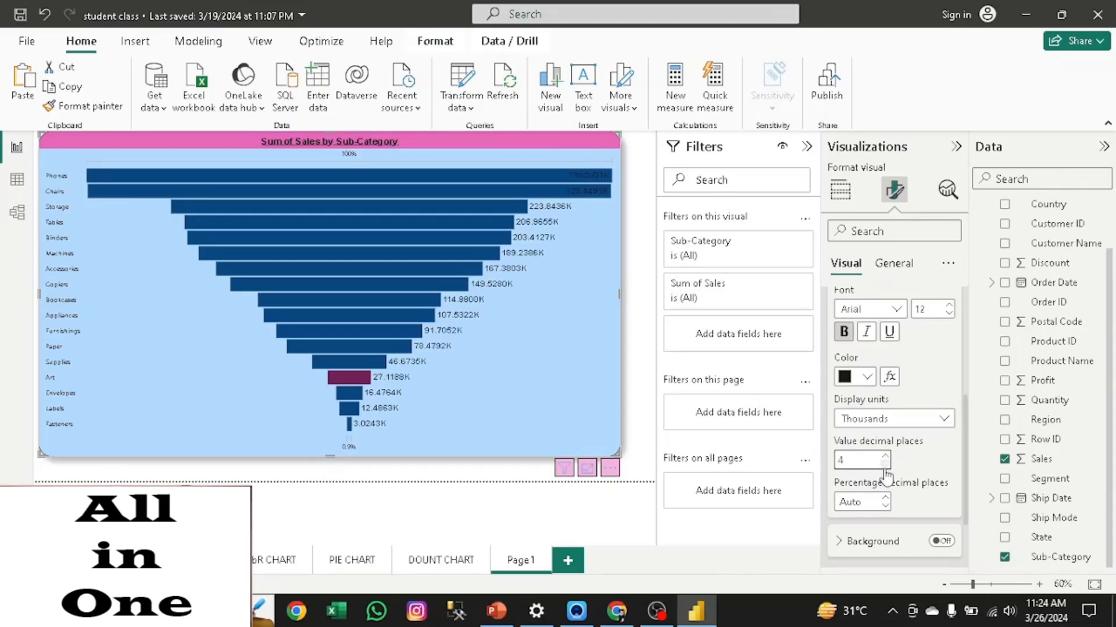
{"action": "left_click", "coordinate": [885, 464]}
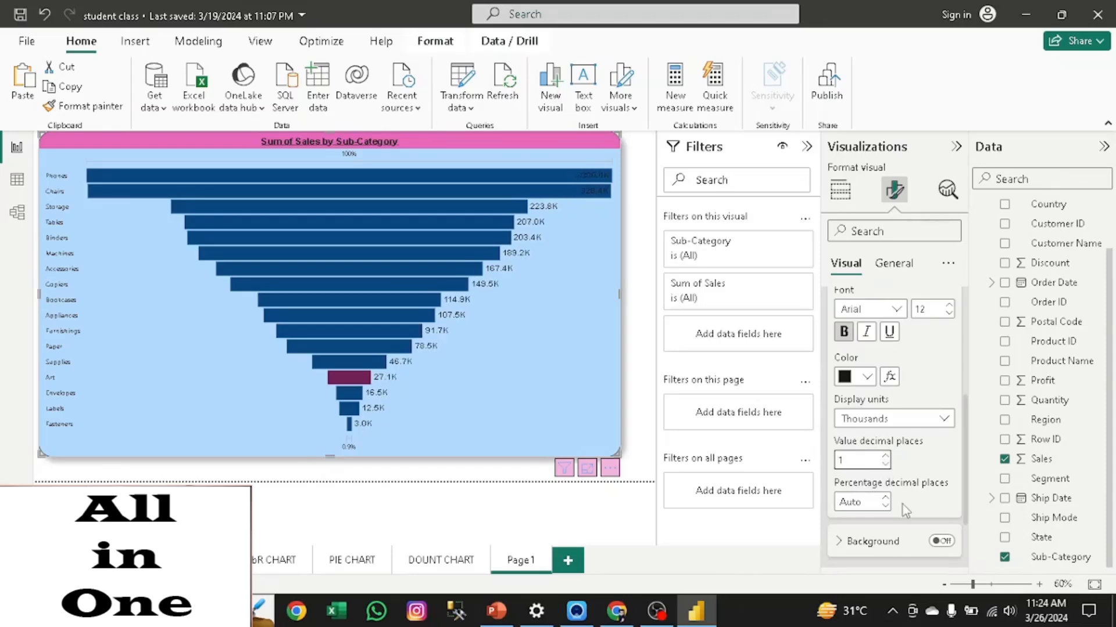
- Set the funnel chart's data labels to 0 value decimal places and raise their percentage decimal places to 3
{"action": "left_click", "coordinate": [885, 498]}
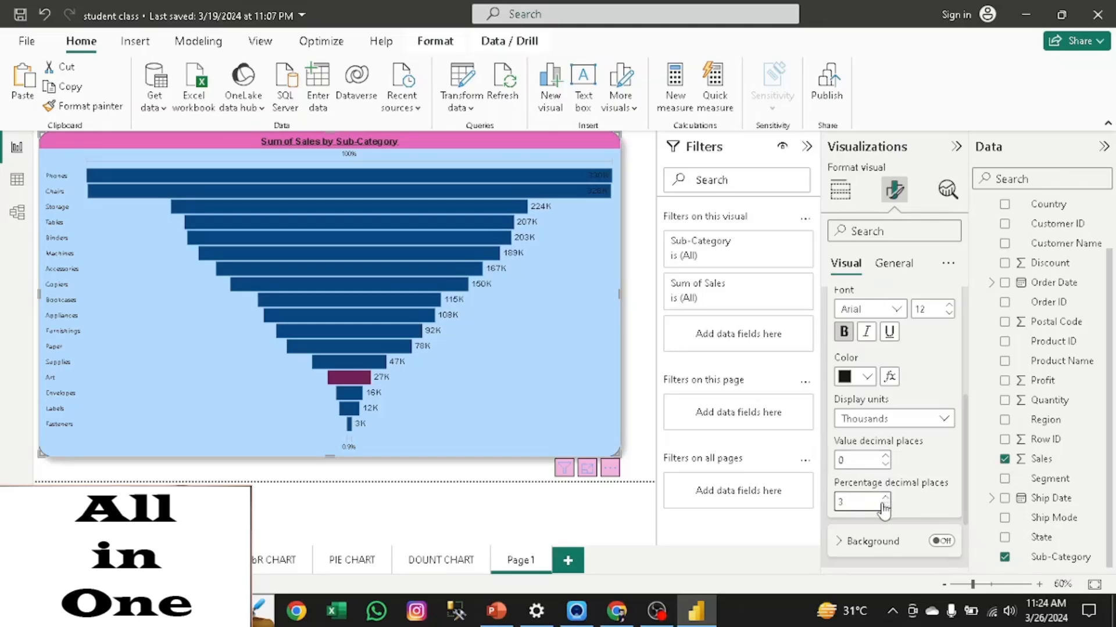
{"action": "left_click", "coordinate": [886, 498]}
{"action": "scroll", "coordinate": [964, 427], "scroll_direction": "up", "scroll_amount": 3}
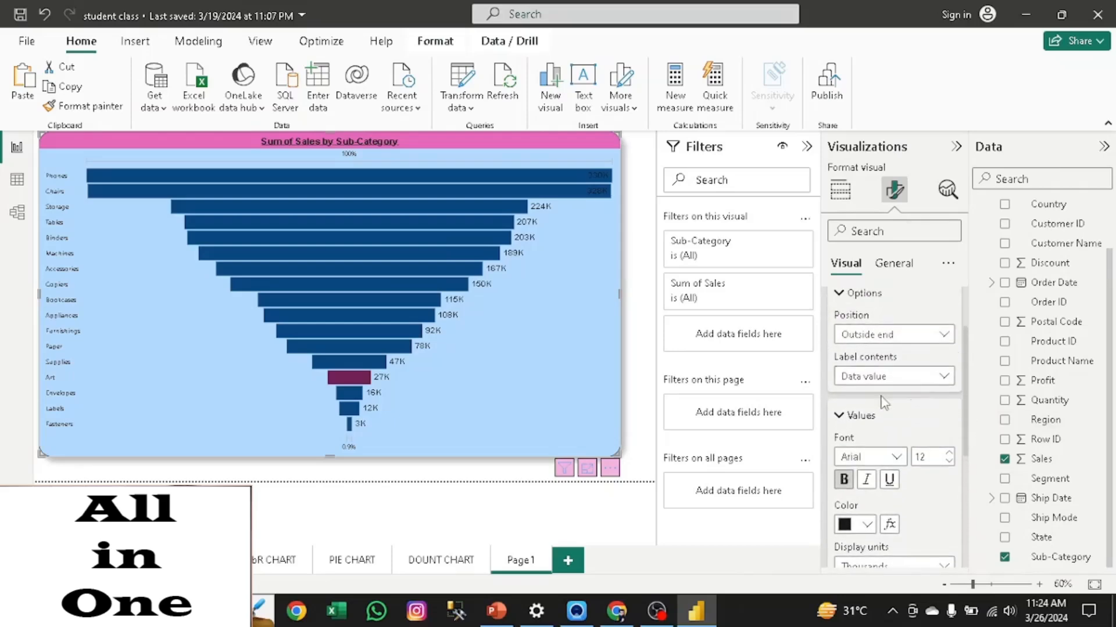
{"action": "left_click", "coordinate": [838, 416]}
{"action": "left_click", "coordinate": [839, 293]}
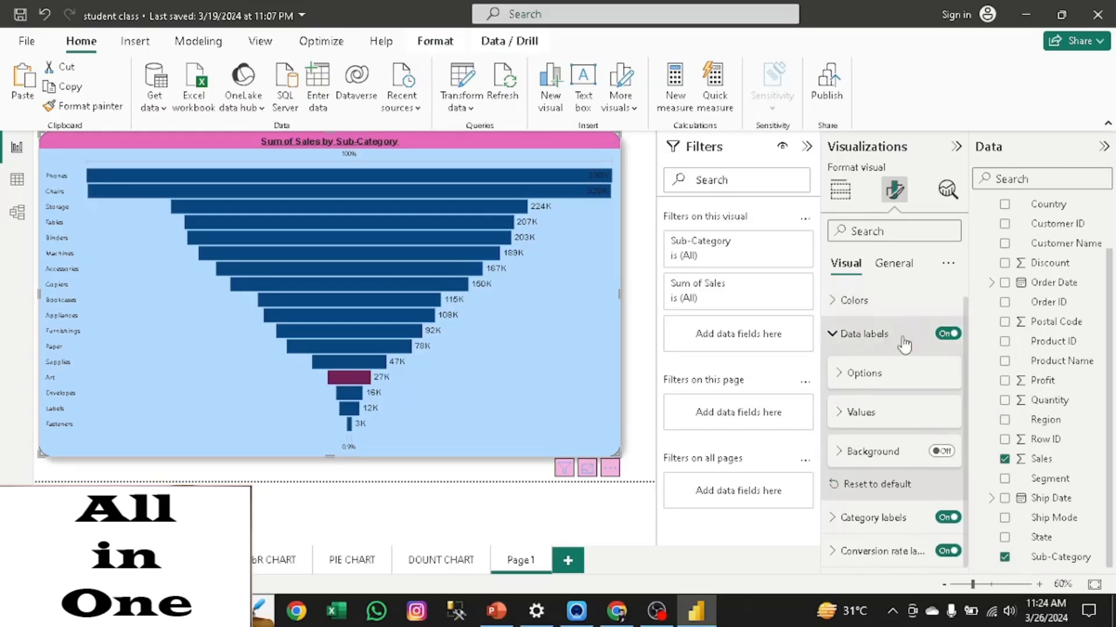
- Try the funnel chart without data labels, and turn them back on
{"action": "left_click", "coordinate": [943, 335]}
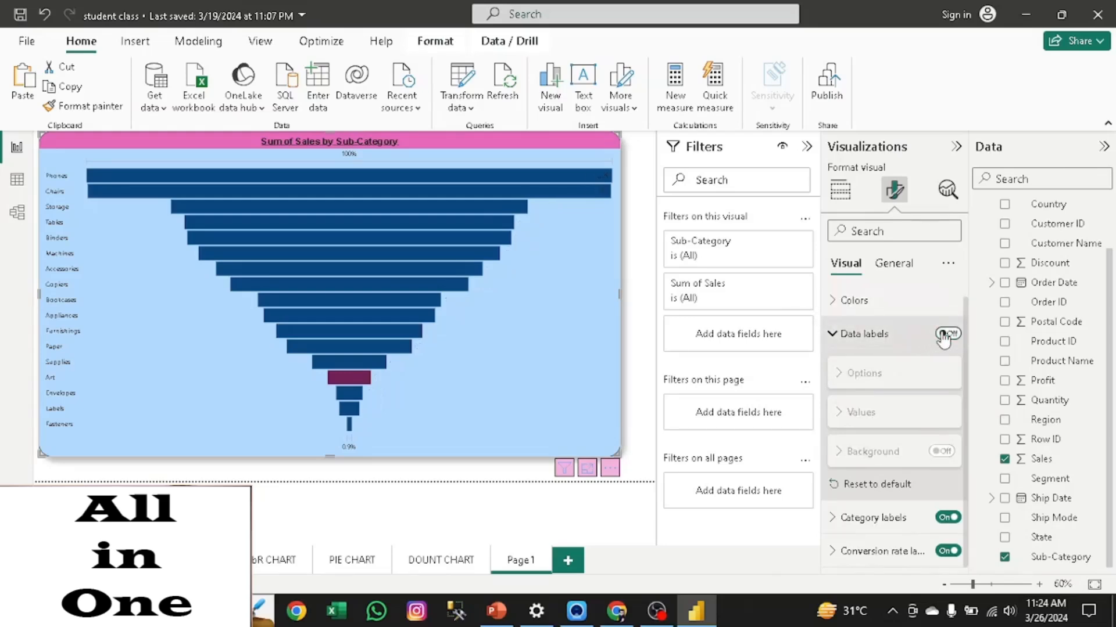
{"action": "left_click", "coordinate": [943, 336]}
{"action": "left_click", "coordinate": [830, 336]}
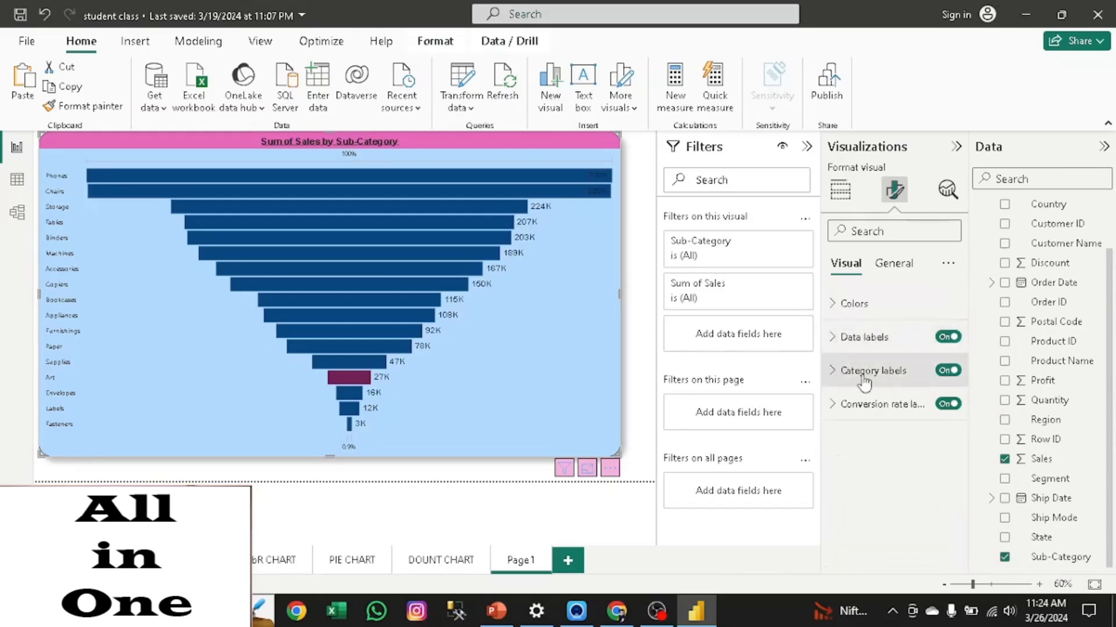
- Format the funnel chart's category labels in Segoe UI Bold, size 15, with dark blue as the colour
{"action": "left_click", "coordinate": [835, 371]}
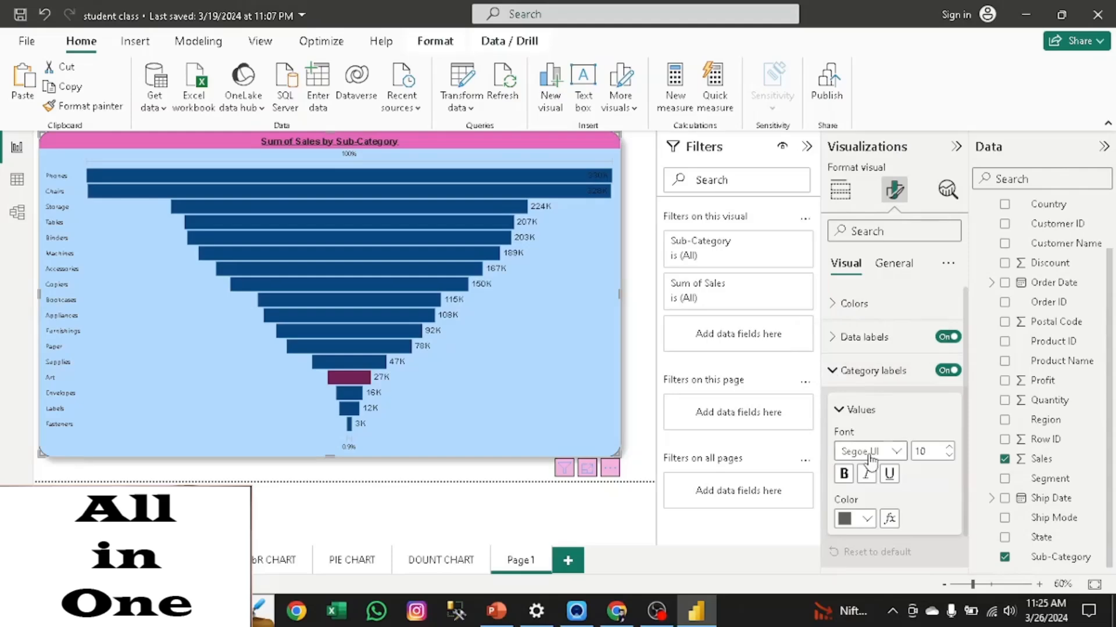
{"action": "left_click", "coordinate": [897, 452]}
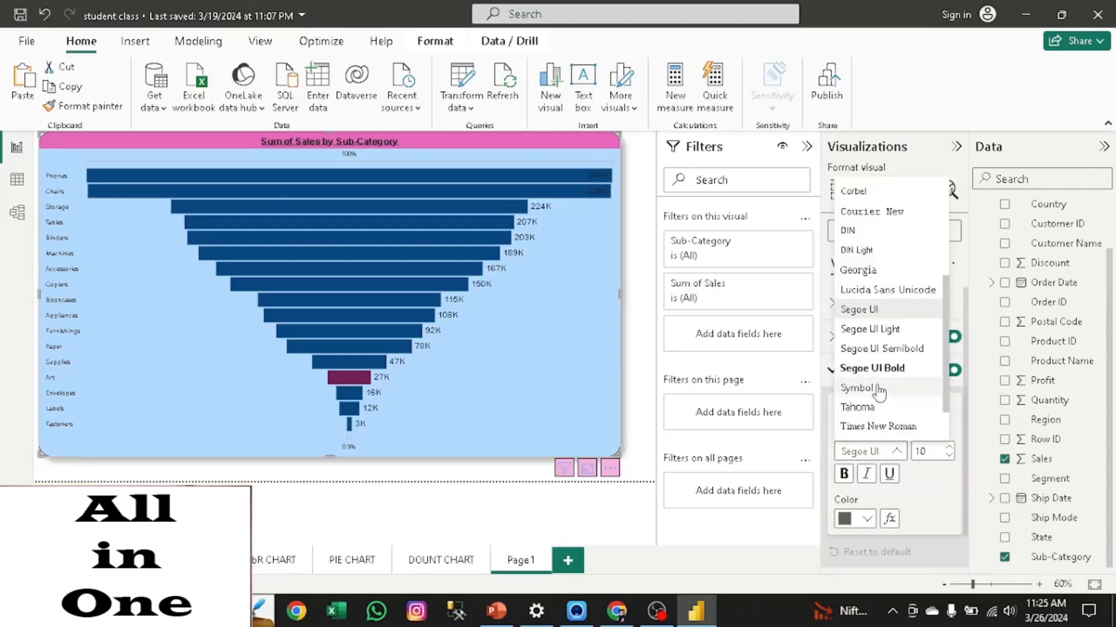
{"action": "left_click", "coordinate": [871, 368]}
{"action": "double_click", "coordinate": [928, 450]}
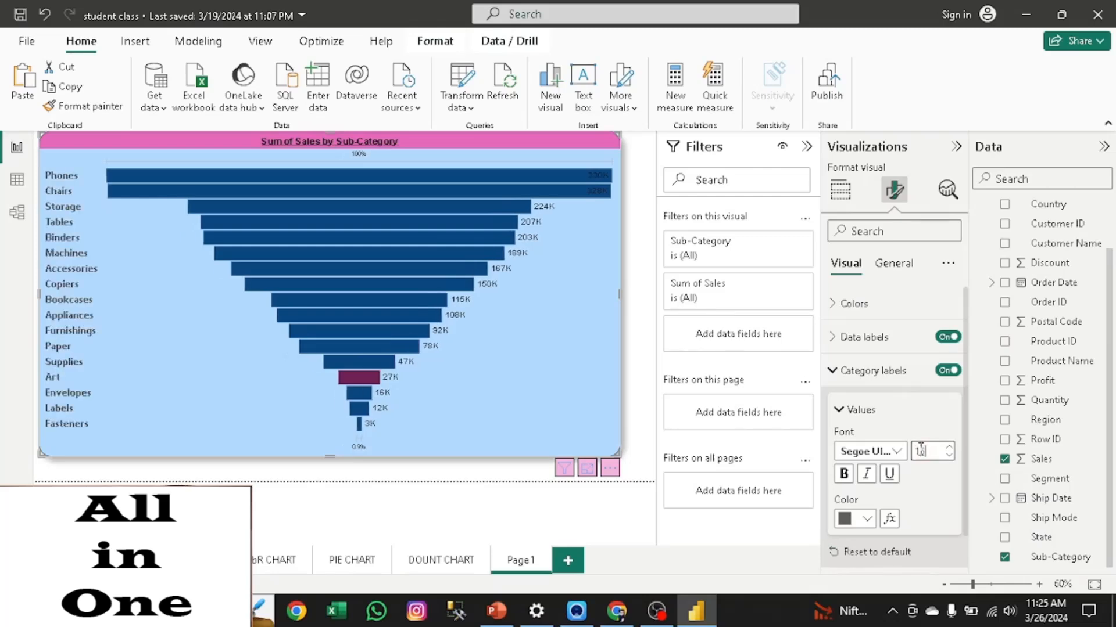
{"action": "left_click", "coordinate": [861, 522]}
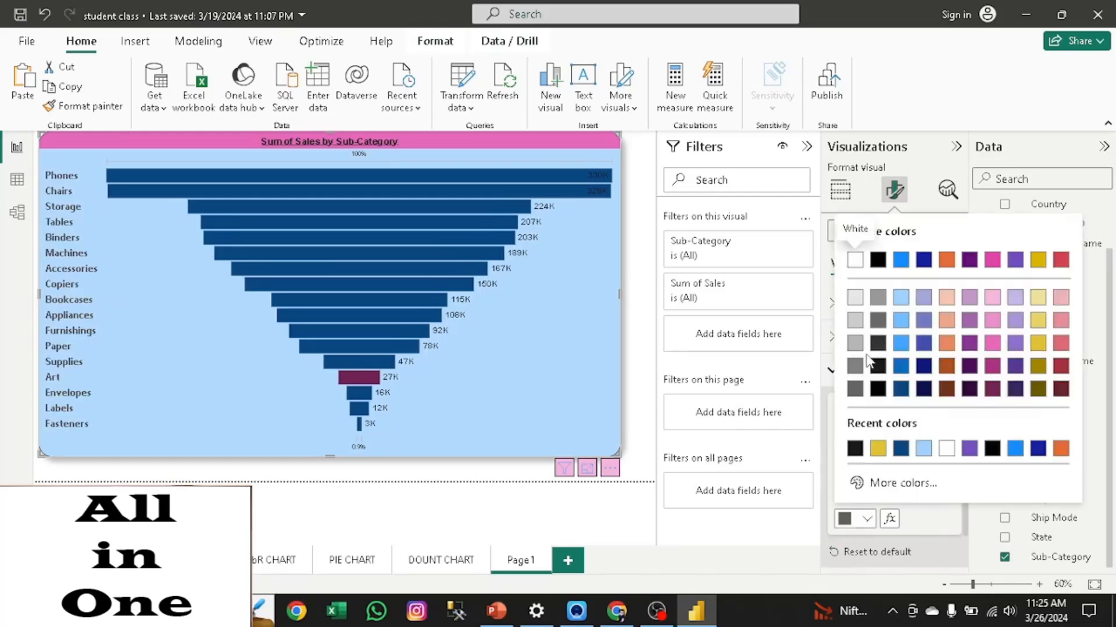
{"action": "left_click", "coordinate": [899, 388]}
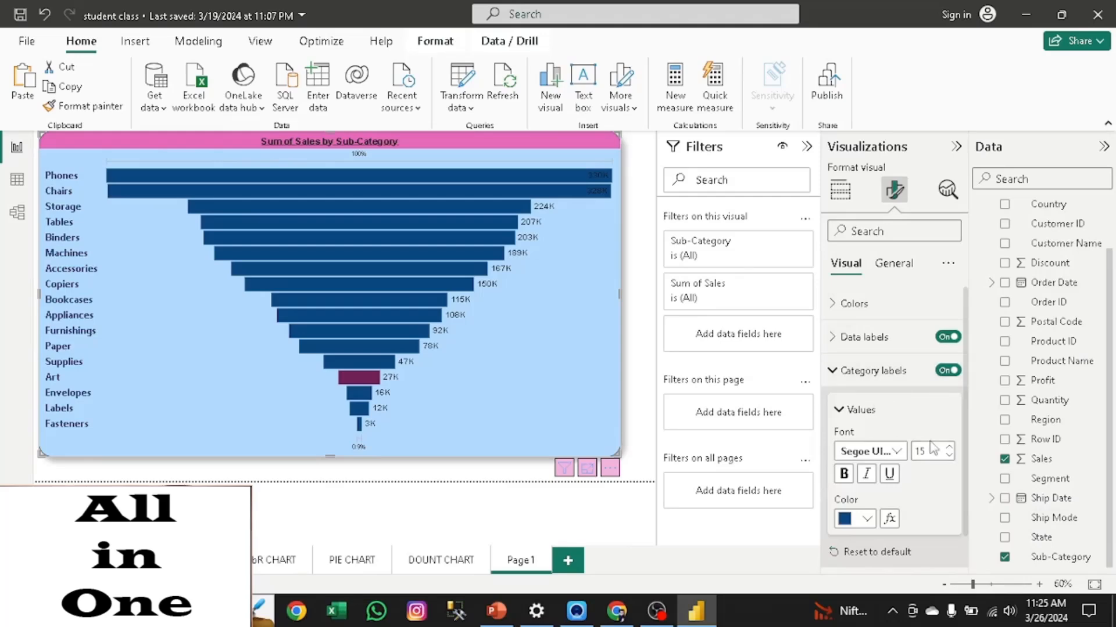
{"action": "left_click", "coordinate": [844, 411]}
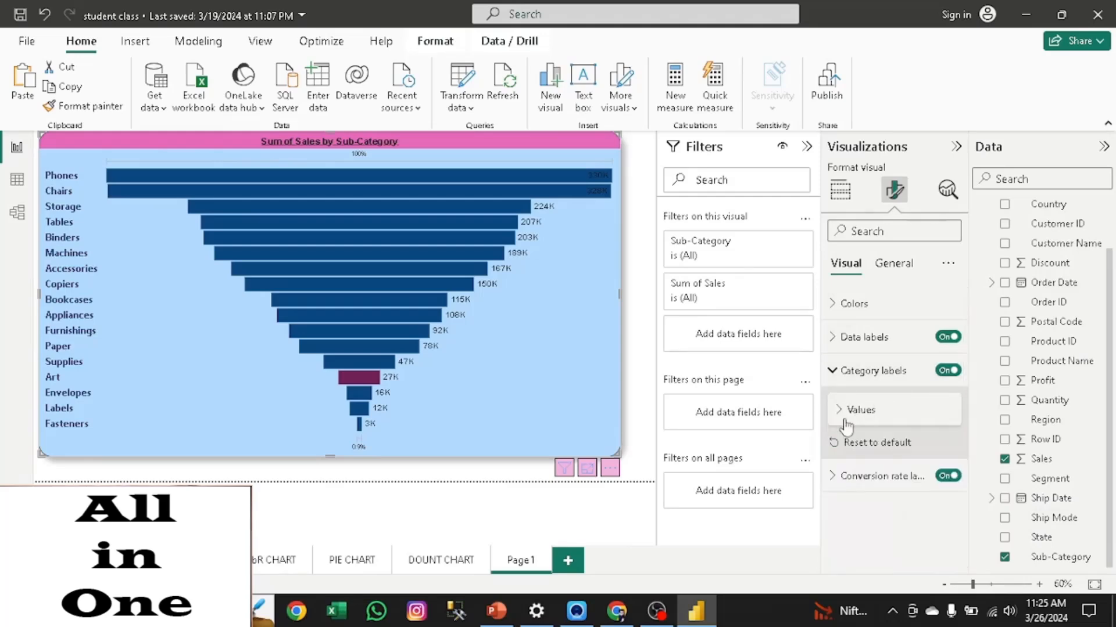
{"action": "left_click", "coordinate": [837, 376]}
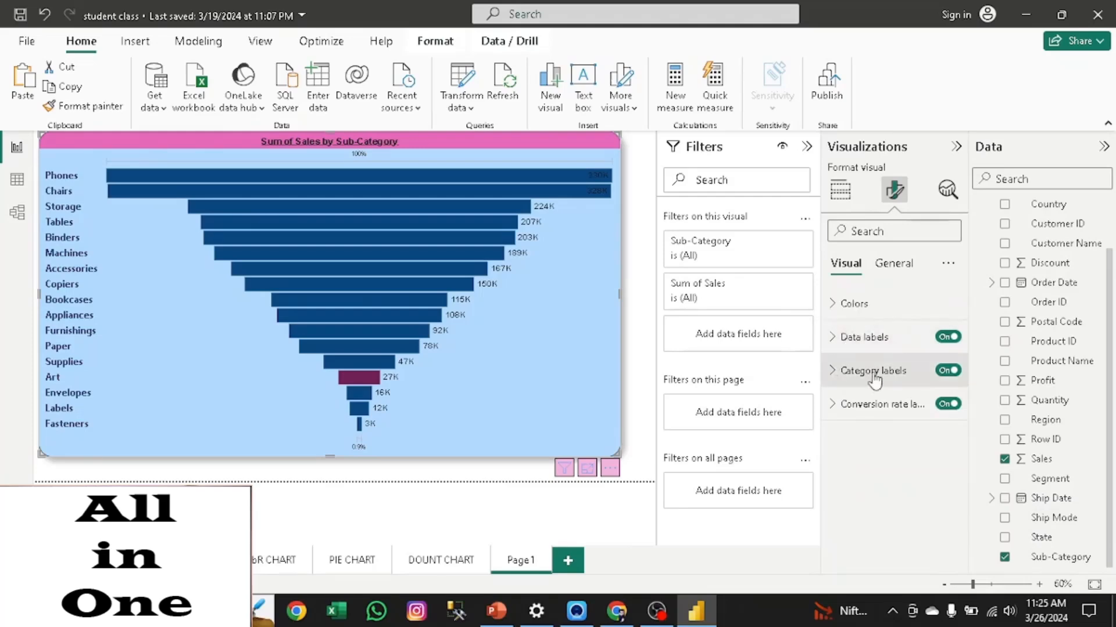
- Format the funnel chart's conversion rate labels in Segoe UI Bold, size 15
{"action": "left_click", "coordinate": [837, 416]}
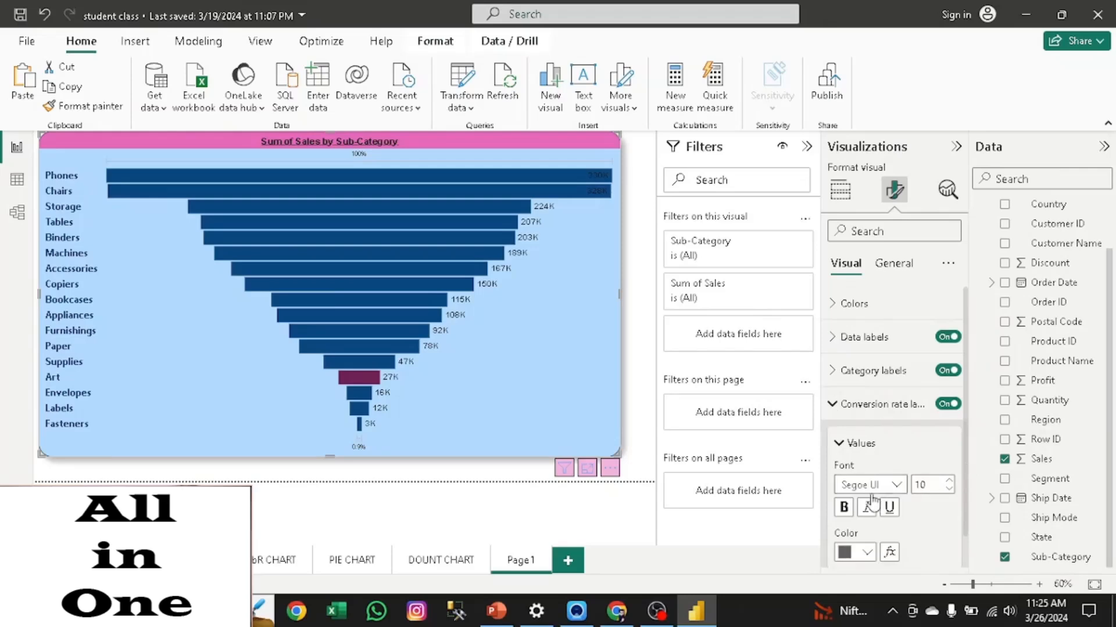
{"action": "left_click", "coordinate": [895, 487]}
{"action": "left_click", "coordinate": [898, 403]}
{"action": "double_click", "coordinate": [931, 485]}
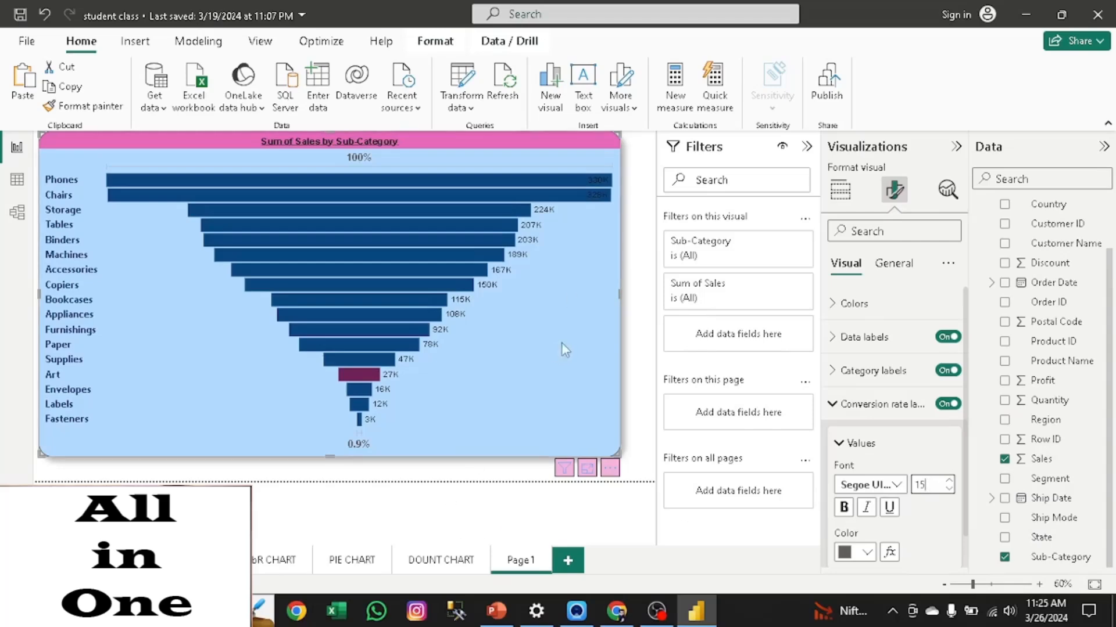
{"action": "left_click", "coordinate": [844, 508]}
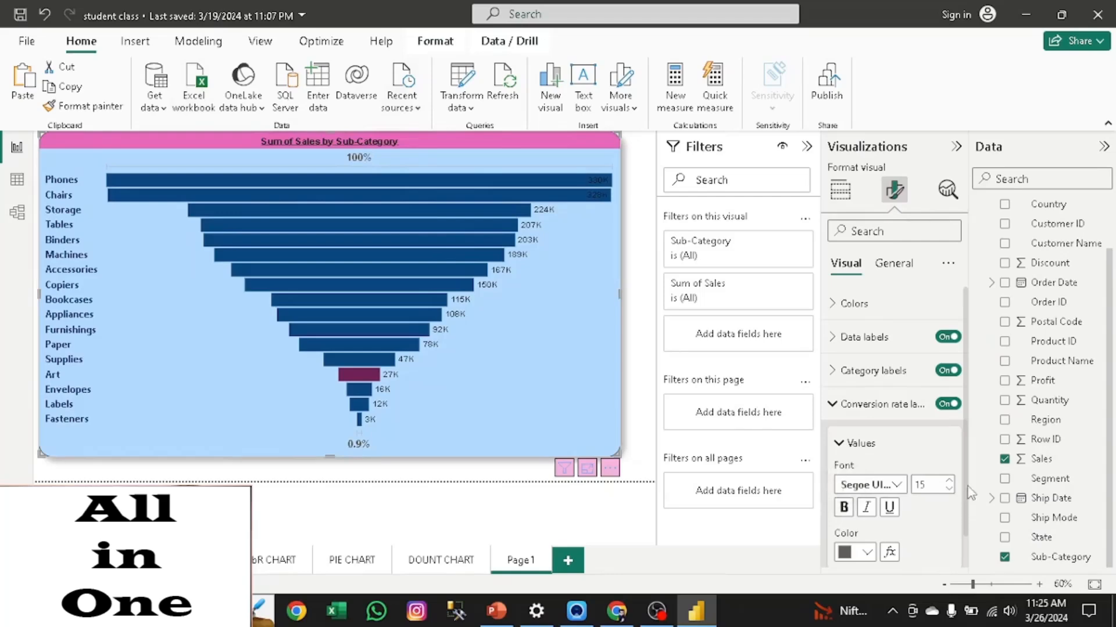
{"action": "scroll", "coordinate": [970, 493], "scroll_direction": "down", "scroll_amount": 1}
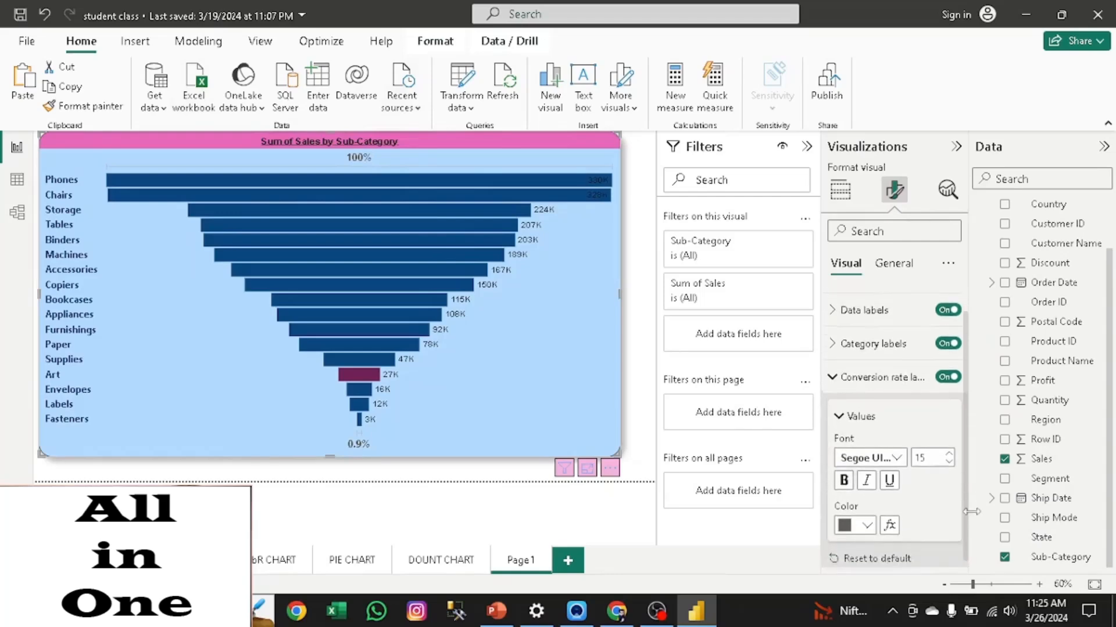
{"action": "left_click", "coordinate": [836, 411]}
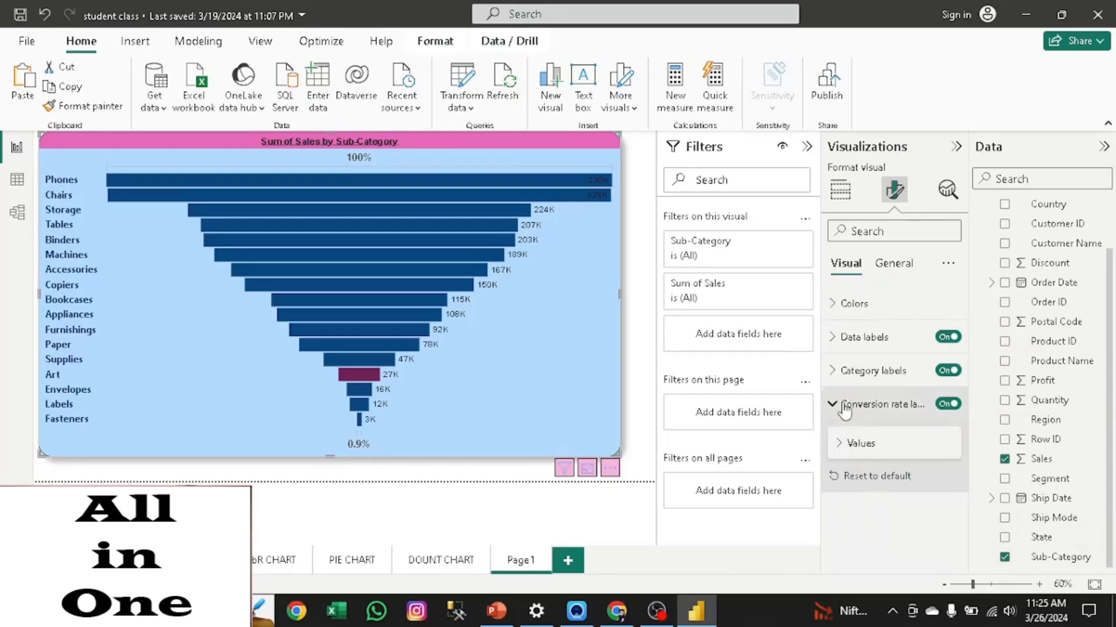
{"action": "left_click", "coordinate": [841, 405]}
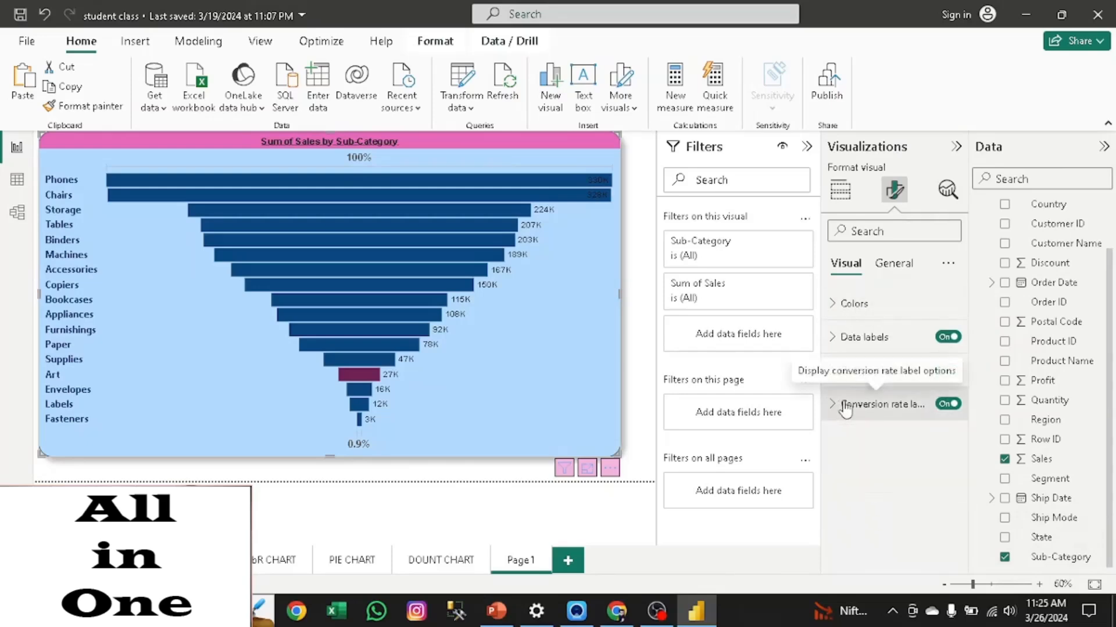
- Rename the funnel chart's report page as FUNNAL CHART
{"action": "left_click", "coordinate": [892, 264]}
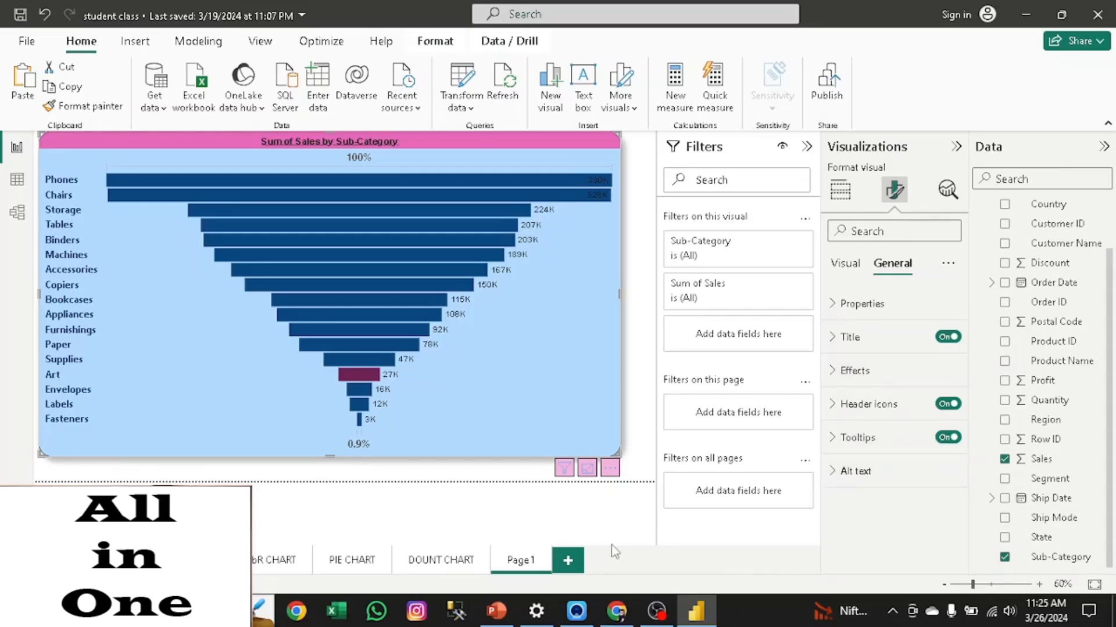
{"action": "double_click", "coordinate": [527, 562]}
{"action": "type", "text": "FUNNE"}
- Review the bar, pie and donut chart pages, and return to the funnel chart page
{"action": "left_click", "coordinate": [329, 579]}
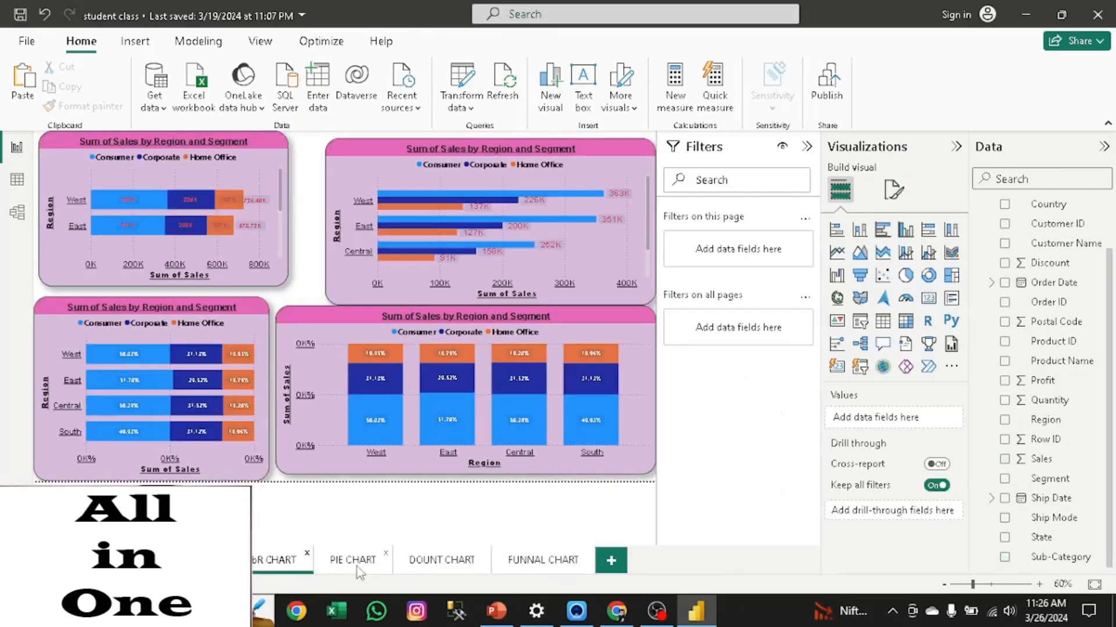
{"action": "left_click", "coordinate": [359, 569]}
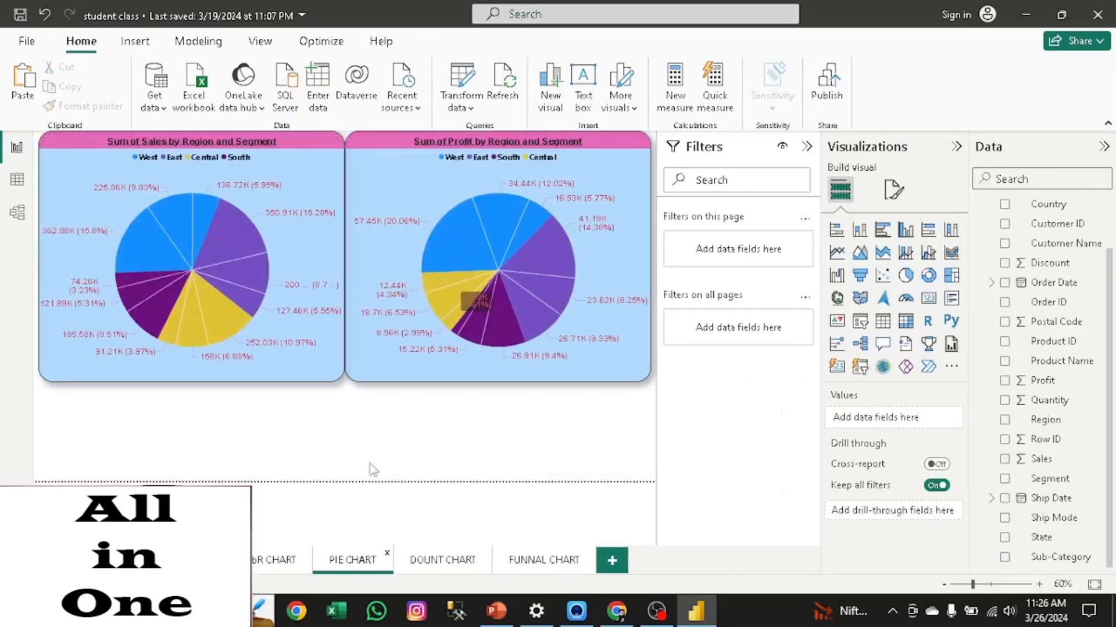
{"action": "left_click", "coordinate": [446, 559]}
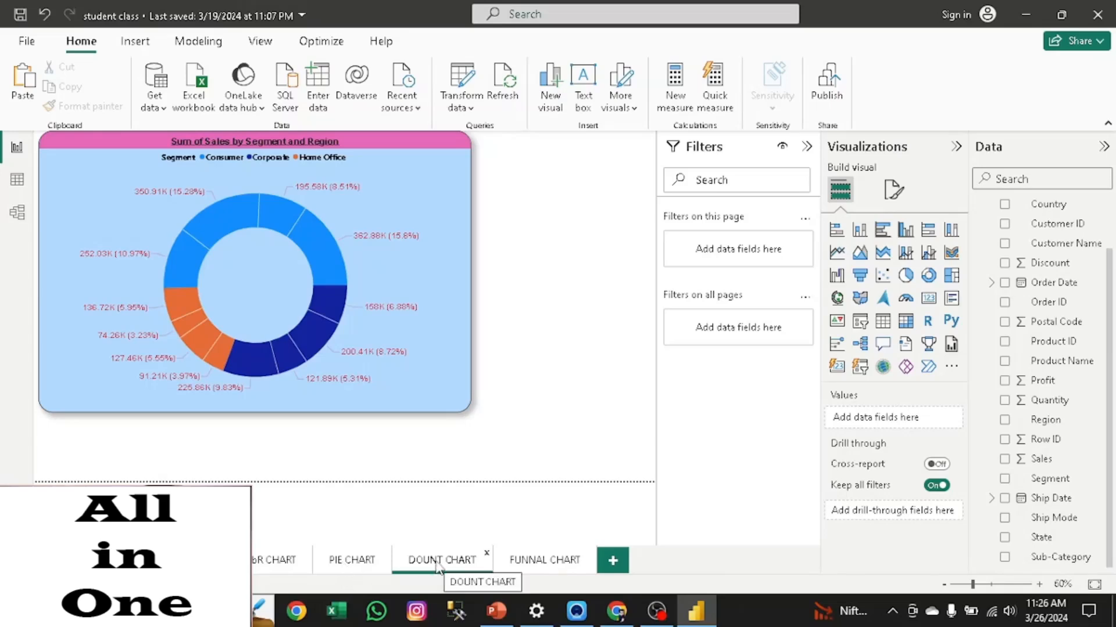
{"action": "left_click", "coordinate": [546, 560]}
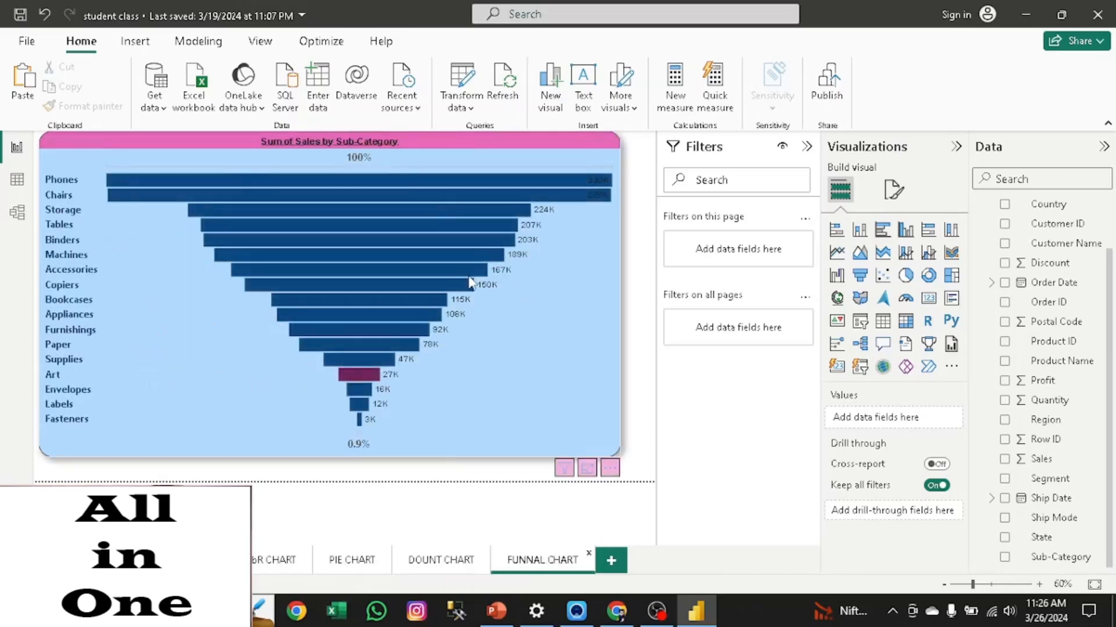
- Resize the funnel chart to make it slightly wider and shorter on its page
{"action": "left_click", "coordinate": [556, 429]}
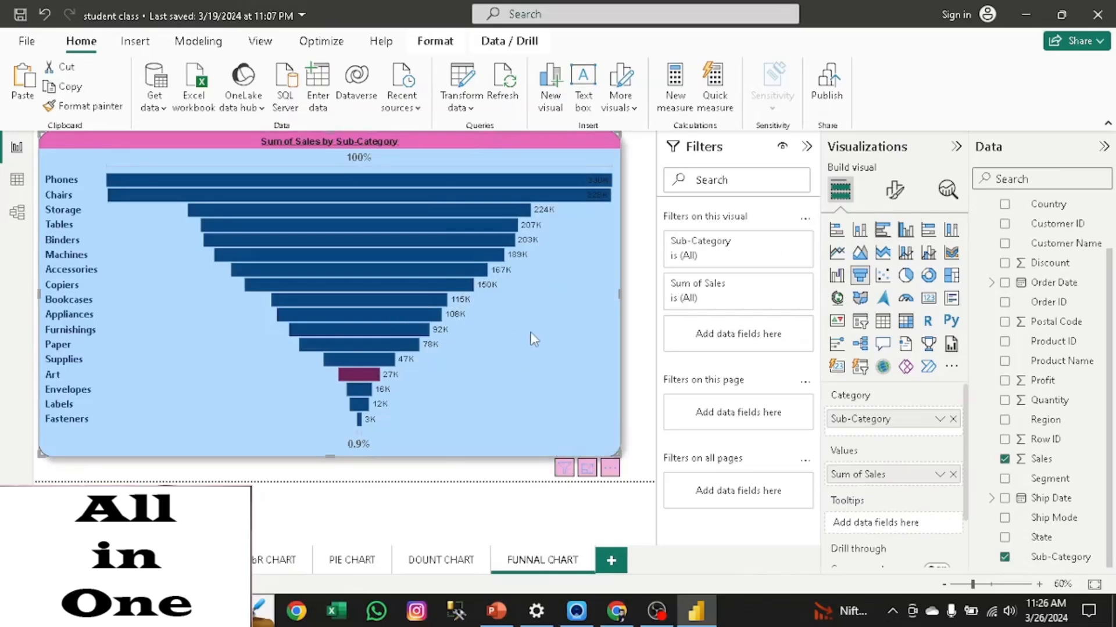
{"action": "mouse_move", "coordinate": [617, 452]}
{"action": "left_mouse_down"}
{"action": "mouse_move", "coordinate": [590, 401]}
{"action": "mouse_move", "coordinate": [634, 444]}
{"action": "left_mouse_up"}
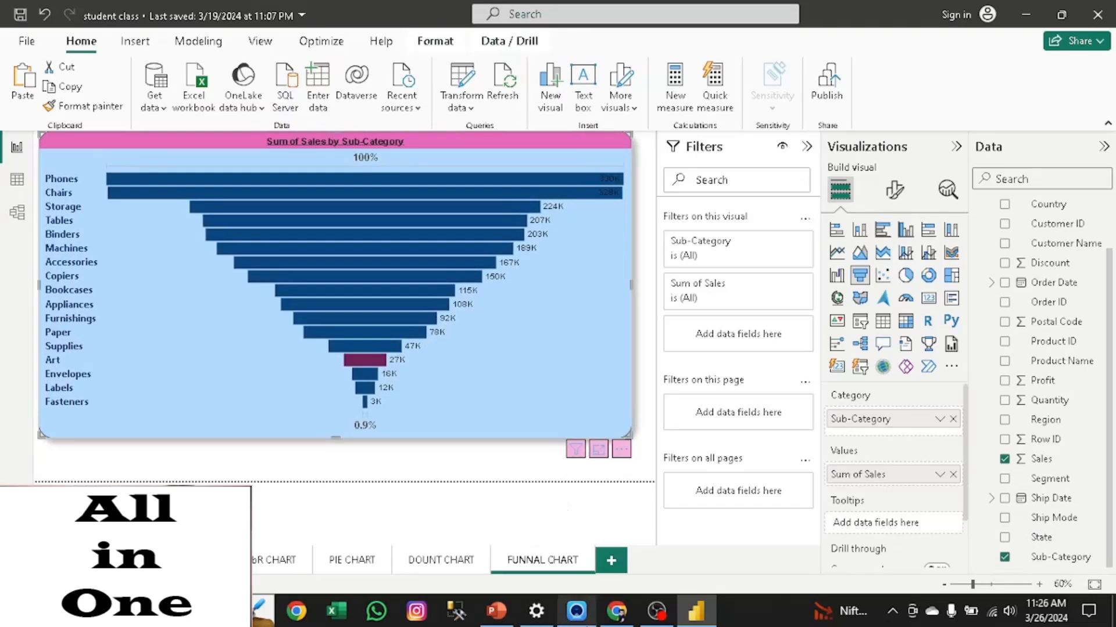
- Switch to Chrome with the first listed profile and open ChatGPT
{"action": "left_click", "coordinate": [307, 615]}
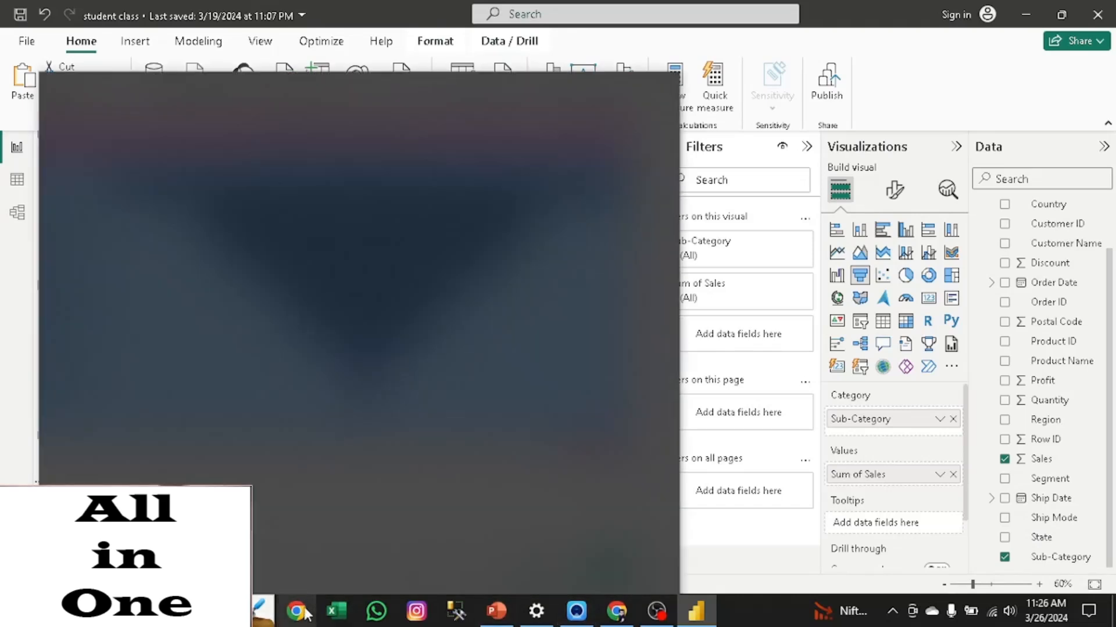
{"action": "key", "text": "alt+F4"}
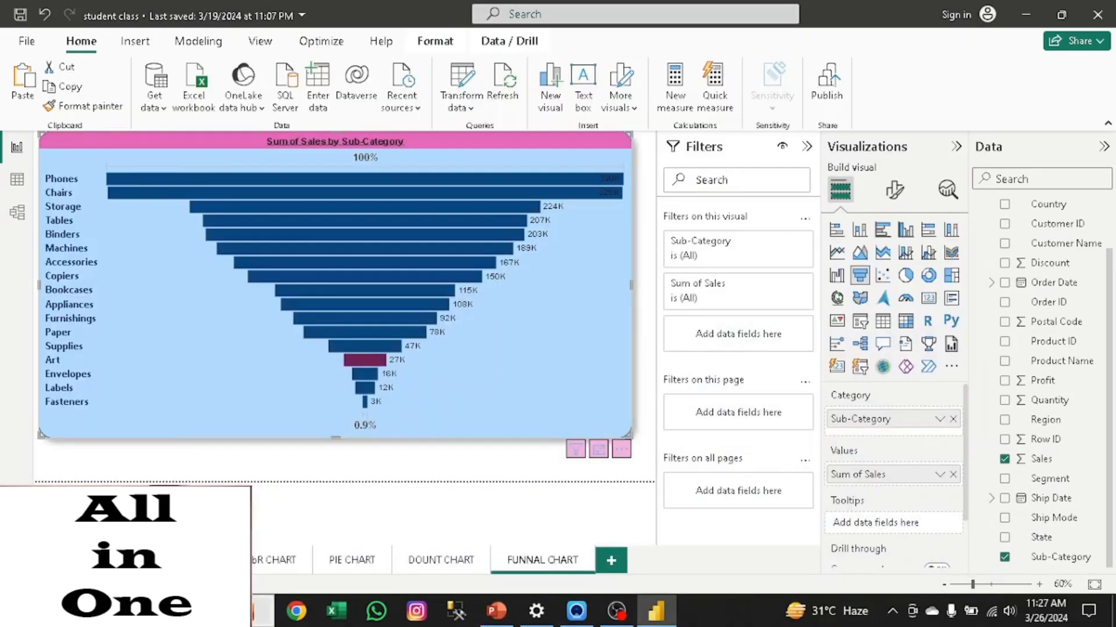
{"action": "left_click", "coordinate": [297, 615]}
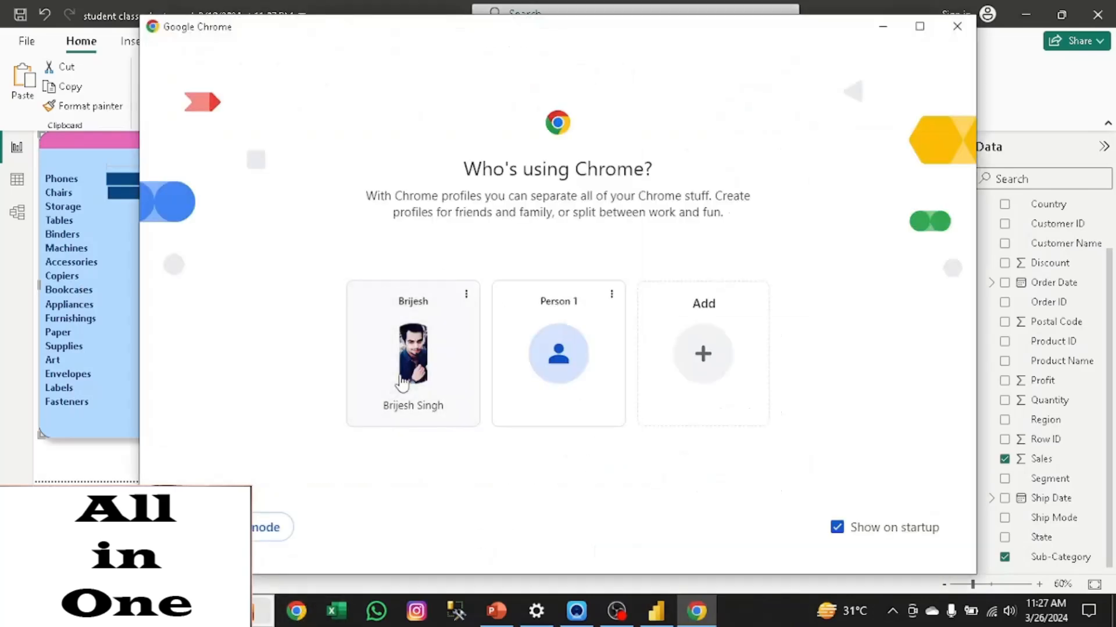
{"action": "left_click", "coordinate": [401, 384]}
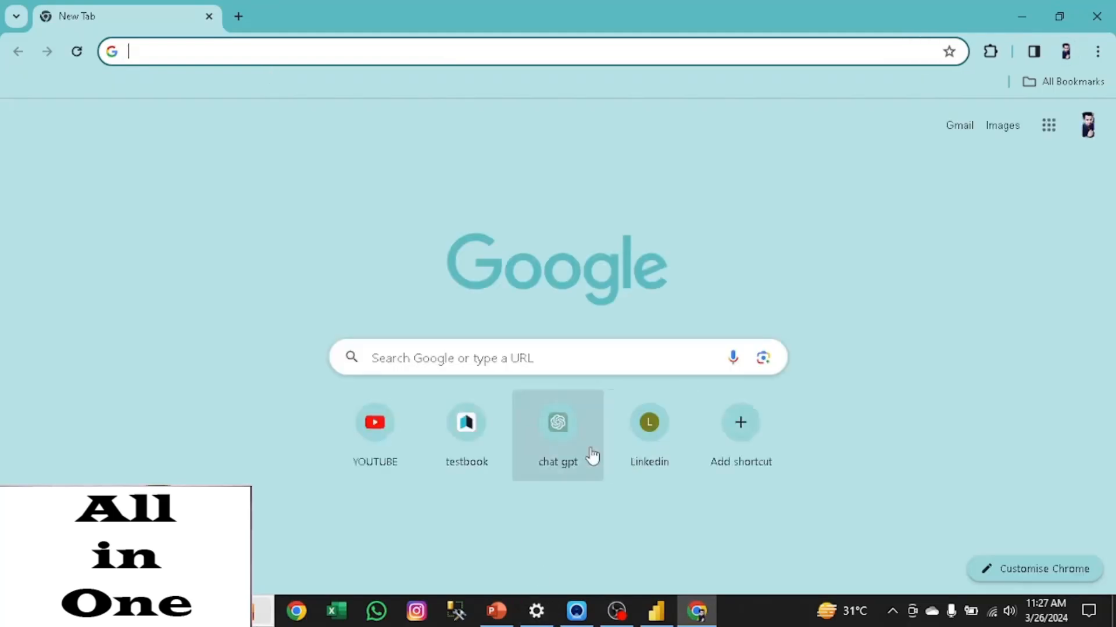
{"action": "left_click", "coordinate": [544, 443]}
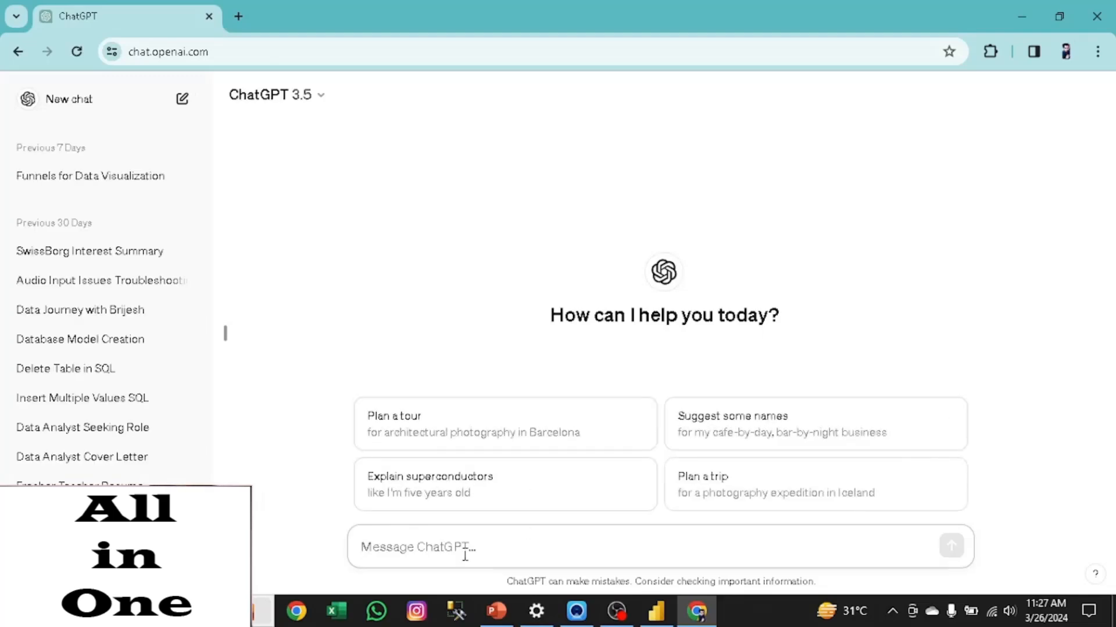
- Ask ChatGPT about the use of the funnel chart
{"action": "type", "text": "USER"}
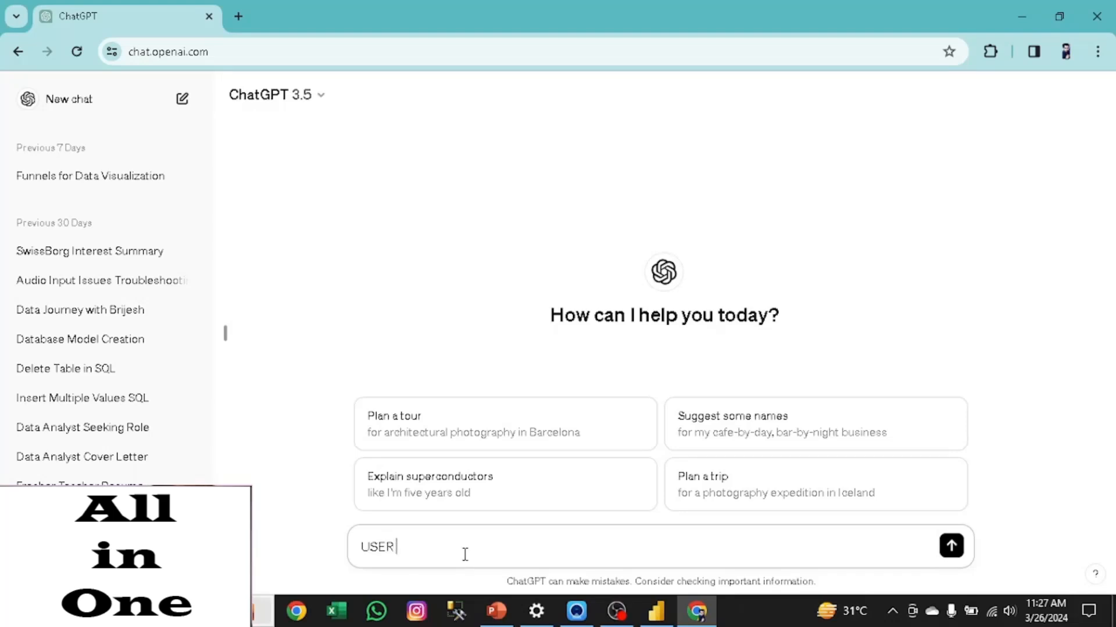
{"action": "type", "text": " O F FUNN A"}
{"action": "key", "text": "Return"}
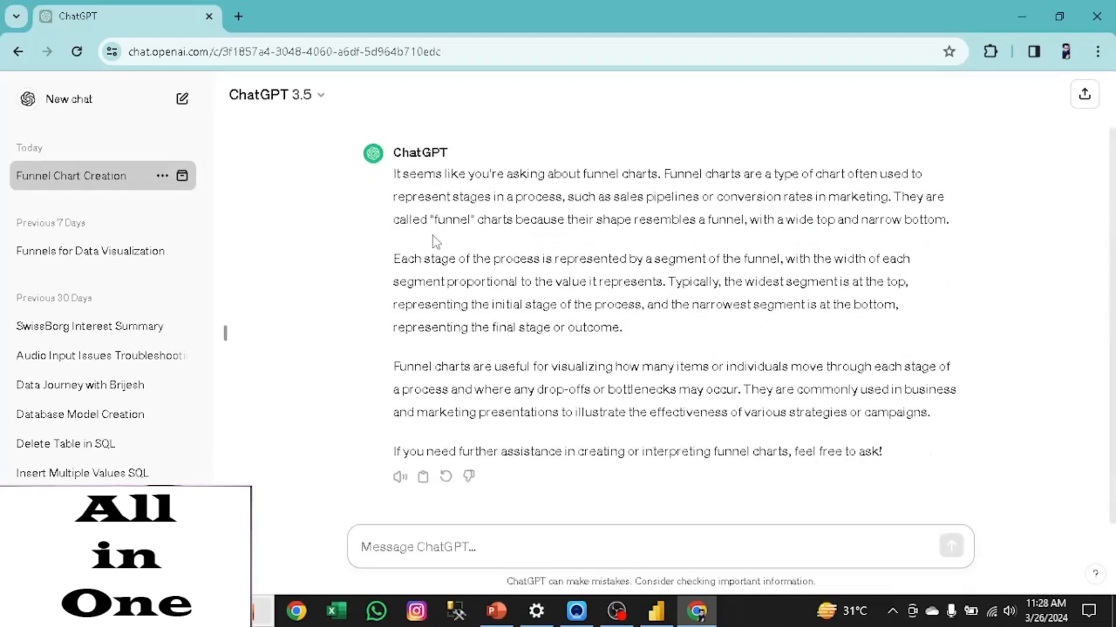
- Ask ChatGPT a reworded follow-up question that begins with USES OF, about funnel charts
{"action": "left_click", "coordinate": [432, 549]}
{"action": "type", "text": "USES OF"}
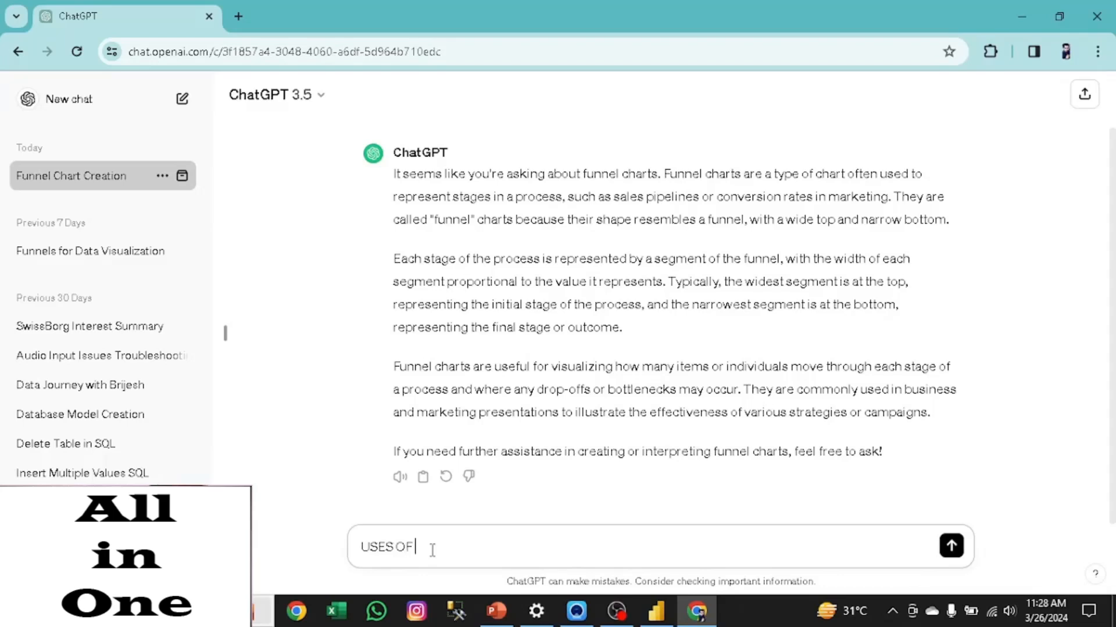
{"action": "type", "text": " FUNN A"}
{"action": "key", "text": "Return"}
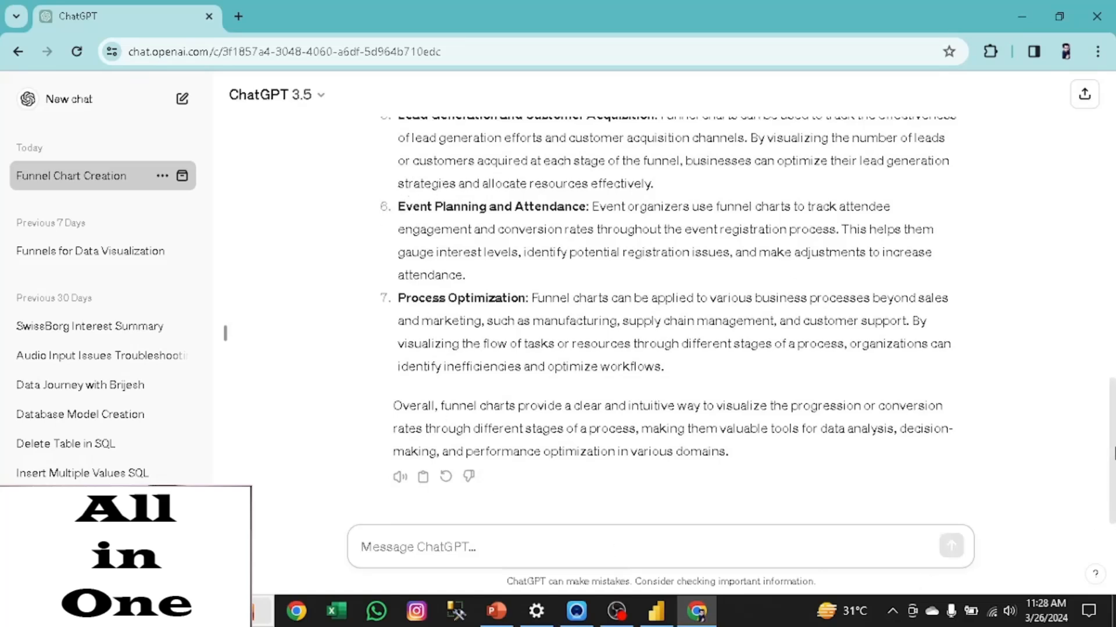
- Read through the listed applications of funnel charts and return to the Power BI report
{"action": "left_click_drag", "start_coordinate": [1110, 436], "coordinate": [1113, 308]}
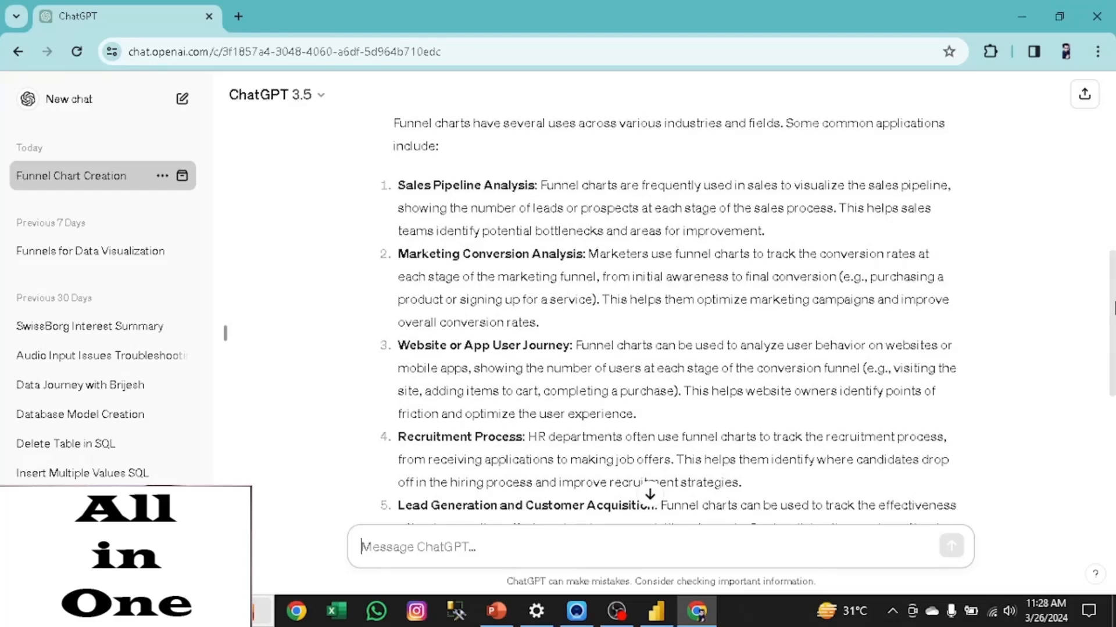
{"action": "scroll", "coordinate": [1114, 308], "scroll_direction": "down", "scroll_amount": 3}
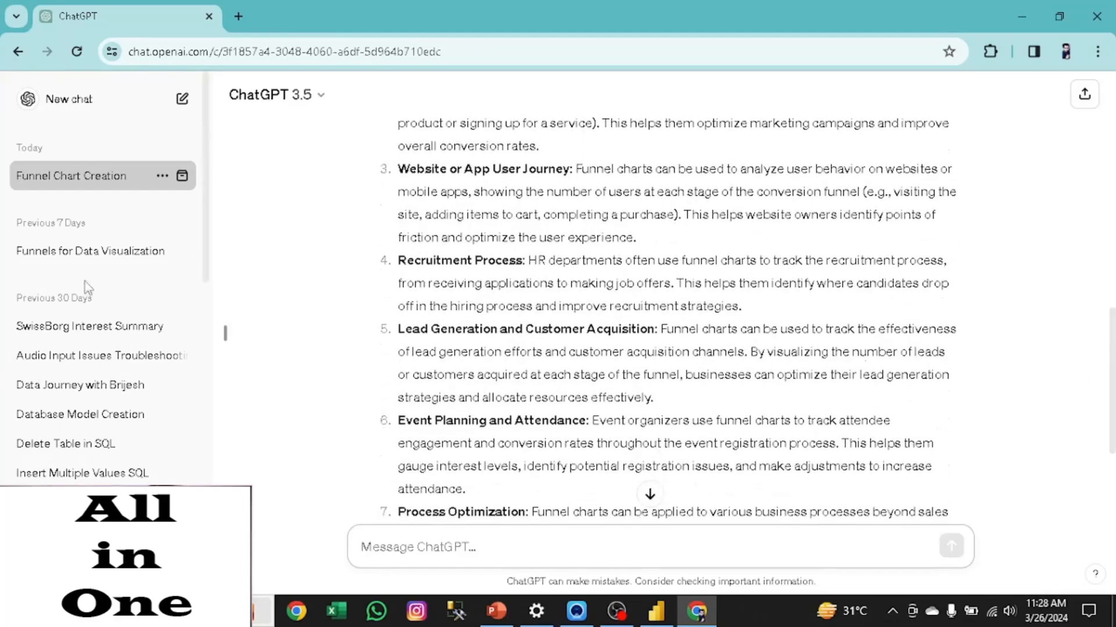
{"action": "left_click", "coordinate": [1022, 15]}
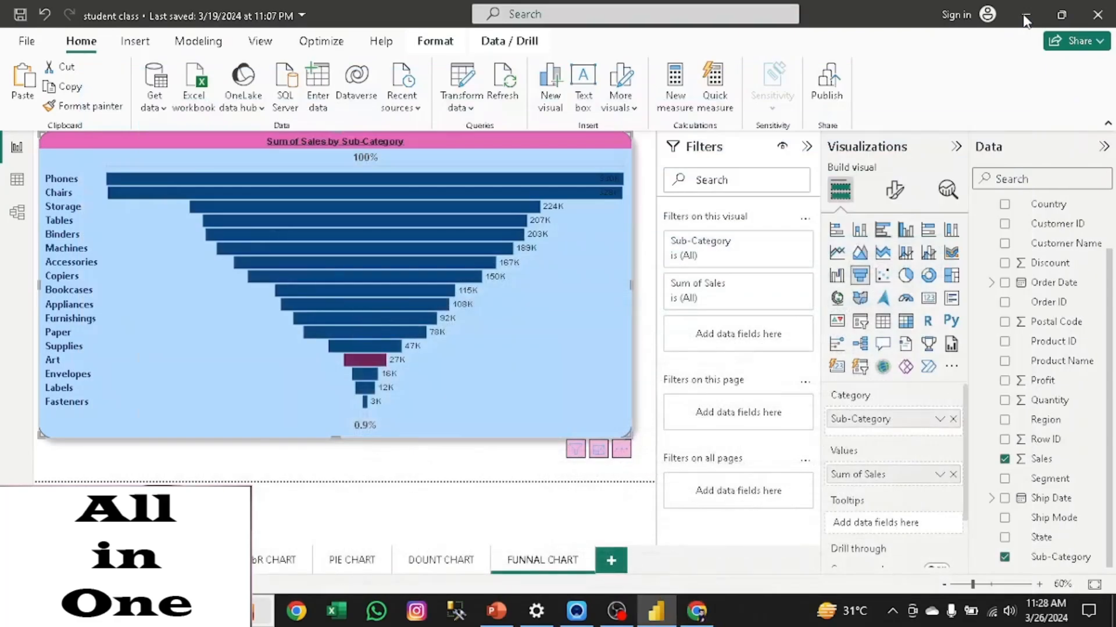